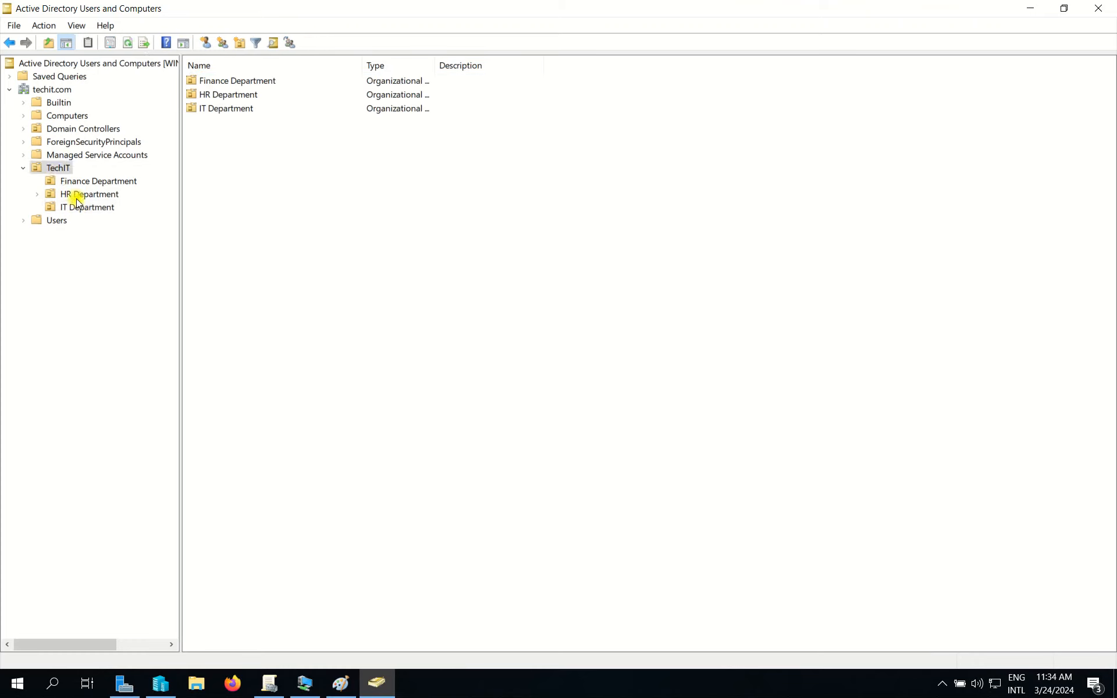
Start the Delegation of Control wizard on the IT Department unit and pass the welcome page.
{"action": "left_click", "coordinate": [84, 208]}
{"action": "right_click", "coordinate": [84, 209]}
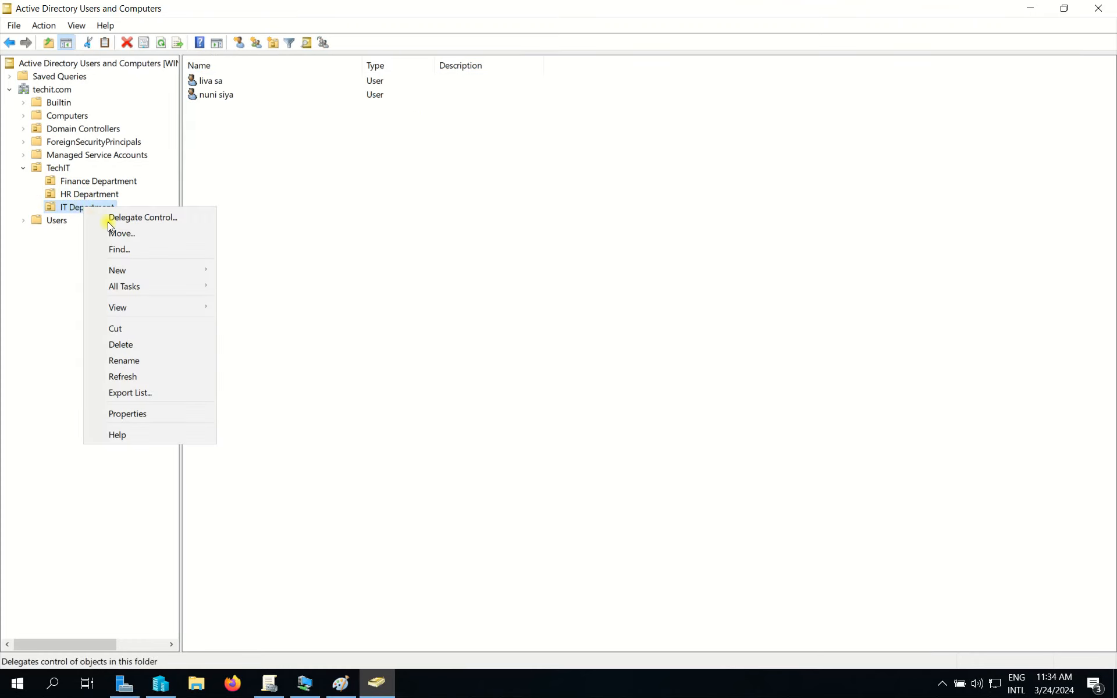
{"action": "left_click", "coordinate": [169, 216]}
{"action": "left_click_drag", "start_coordinate": [215, 13], "coordinate": [329, 67]}
{"action": "left_click", "coordinate": [331, 321]}
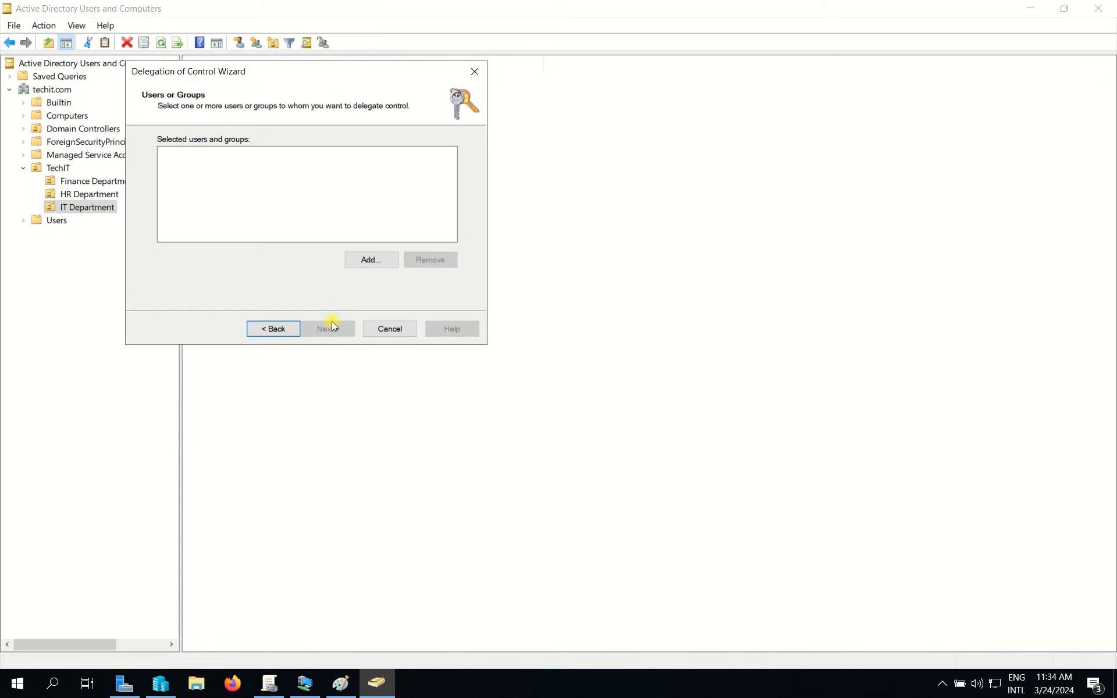
Add the delegated domain user account as the delegate and continue to Tasks to Delegate.
{"action": "left_click", "coordinate": [370, 257]}
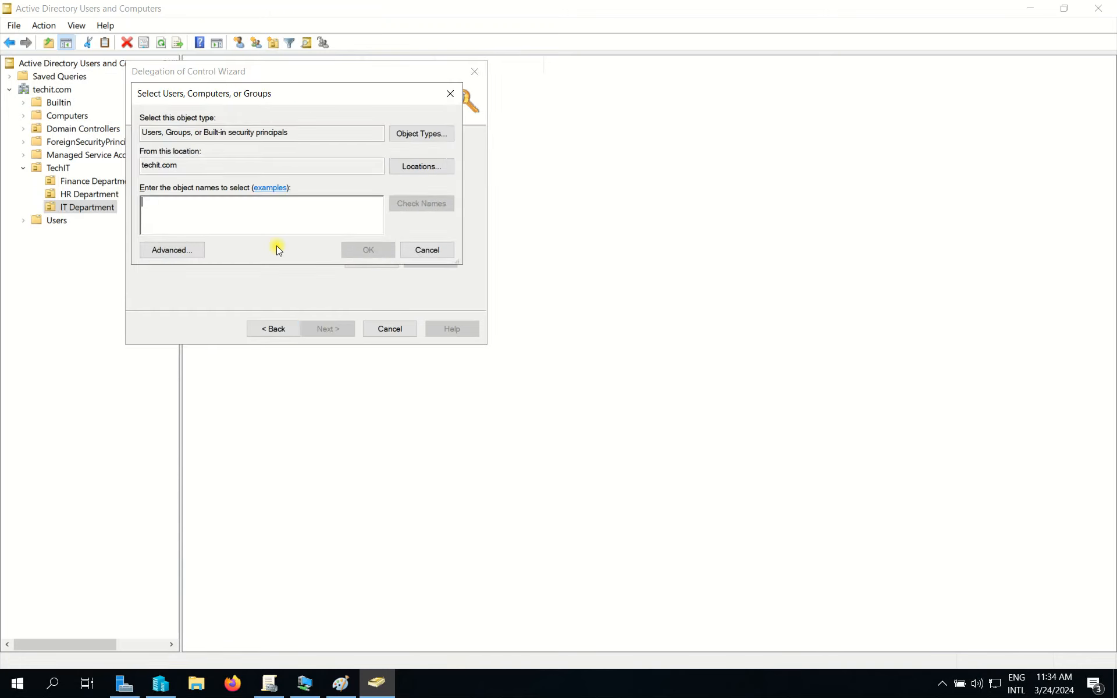
{"action": "left_click_drag", "start_coordinate": [323, 100], "coordinate": [552, 139]}
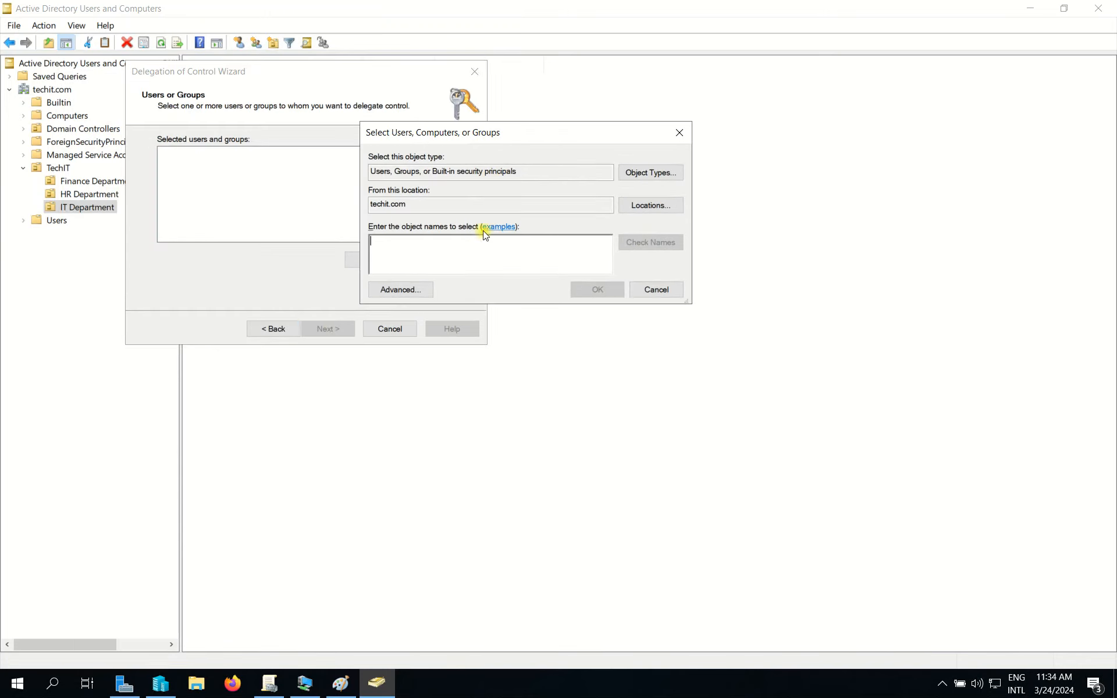
{"action": "type", "text": "I"}
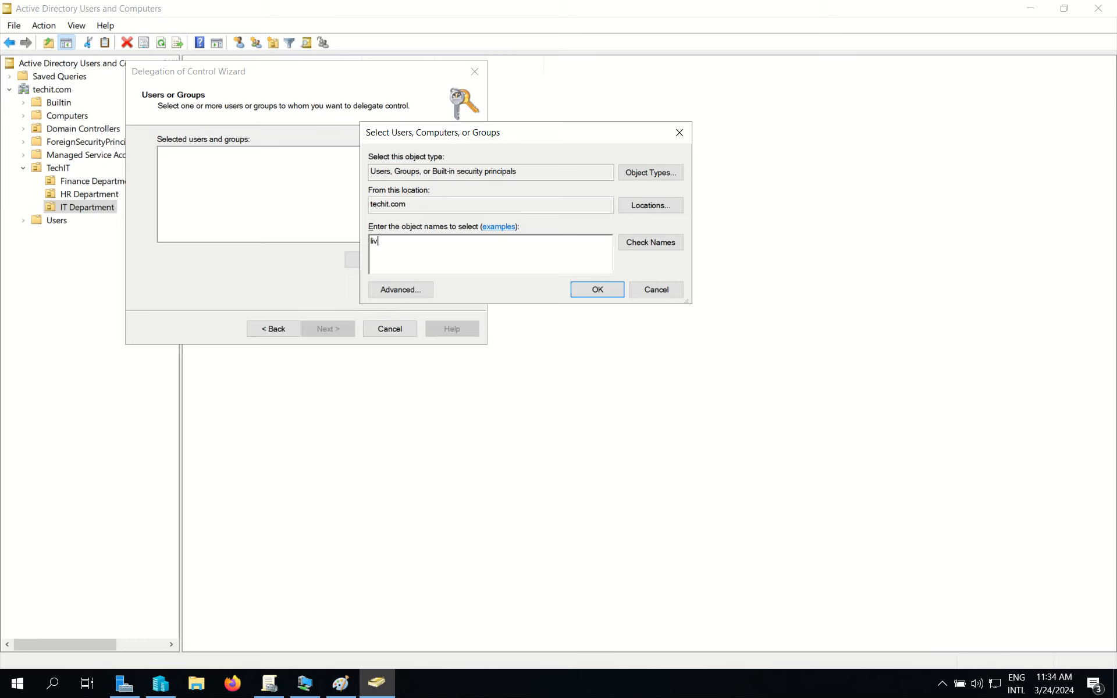
{"action": "left_click", "coordinate": [633, 244]}
{"action": "left_click", "coordinate": [589, 290]}
{"action": "left_click", "coordinate": [324, 332]}
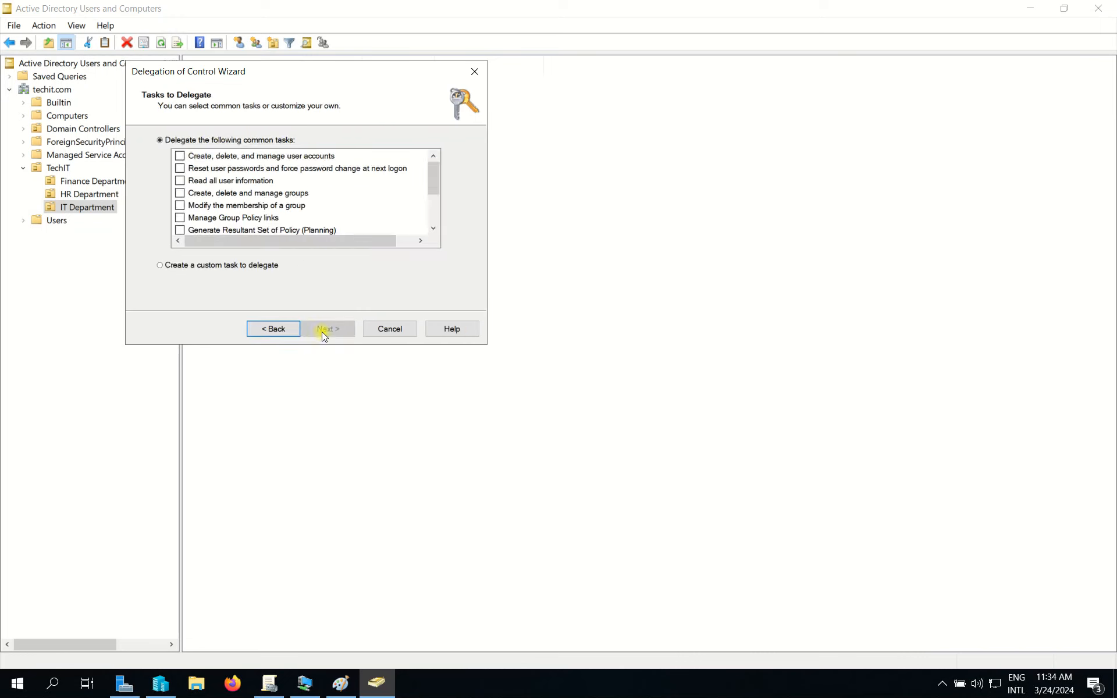
Tick 'Create, delete, and manage user accounts' and 'Reset user passwords' as delegated tasks.
{"action": "left_click_drag", "start_coordinate": [346, 84], "coordinate": [494, 116]}
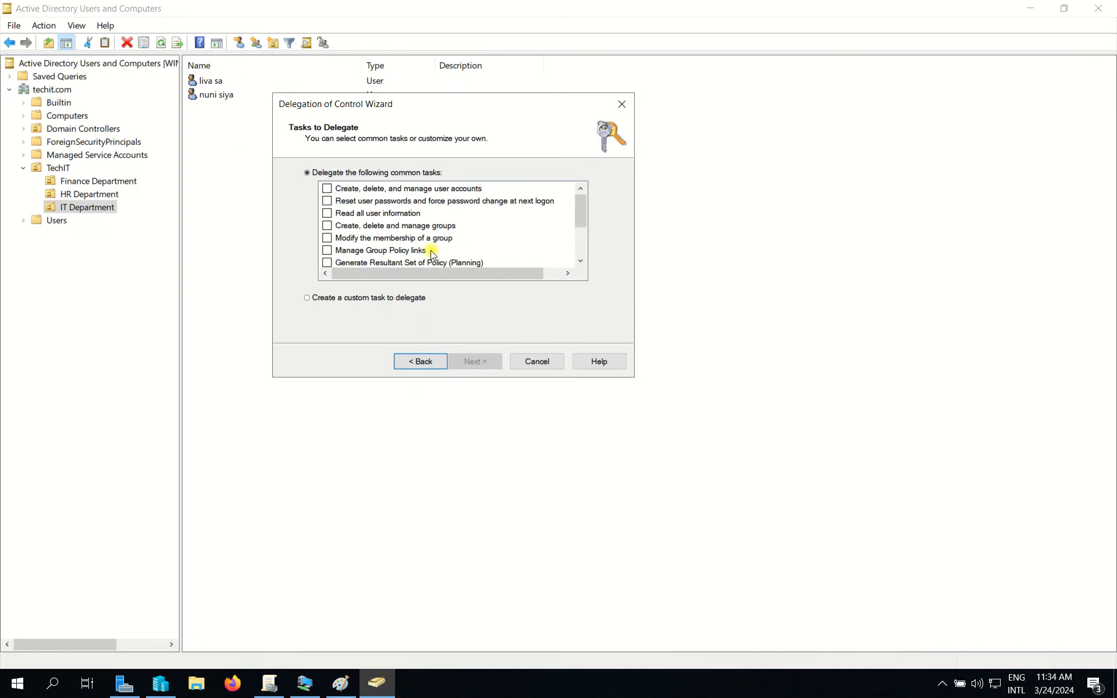
{"action": "left_click", "coordinate": [327, 189]}
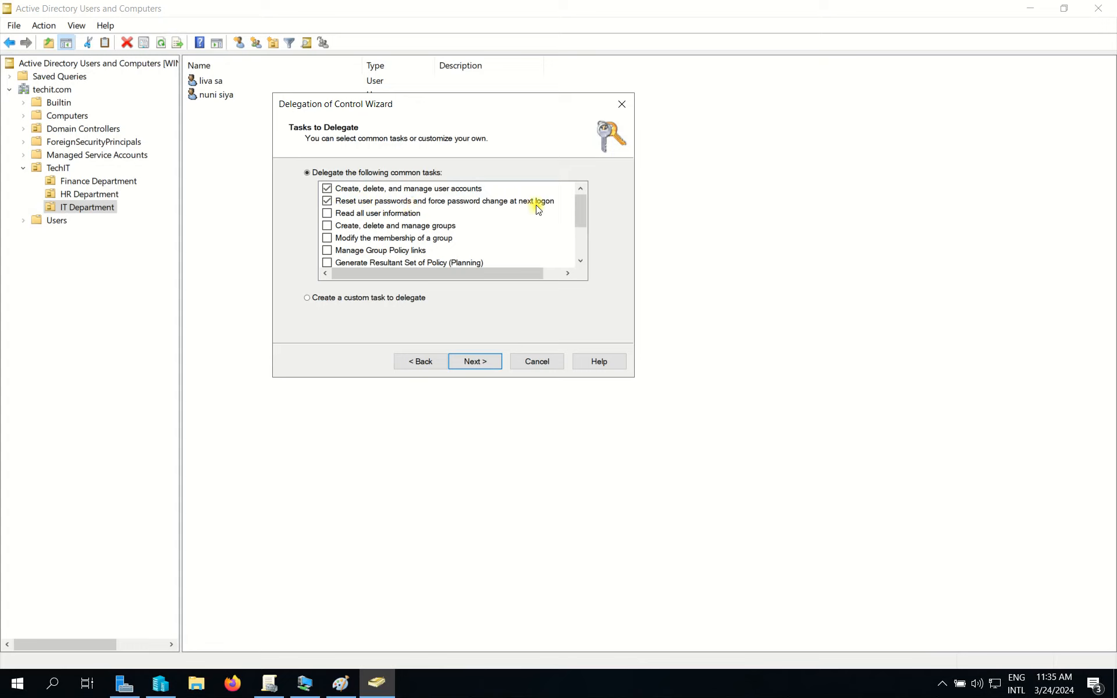
{"action": "left_click", "coordinate": [362, 203]}
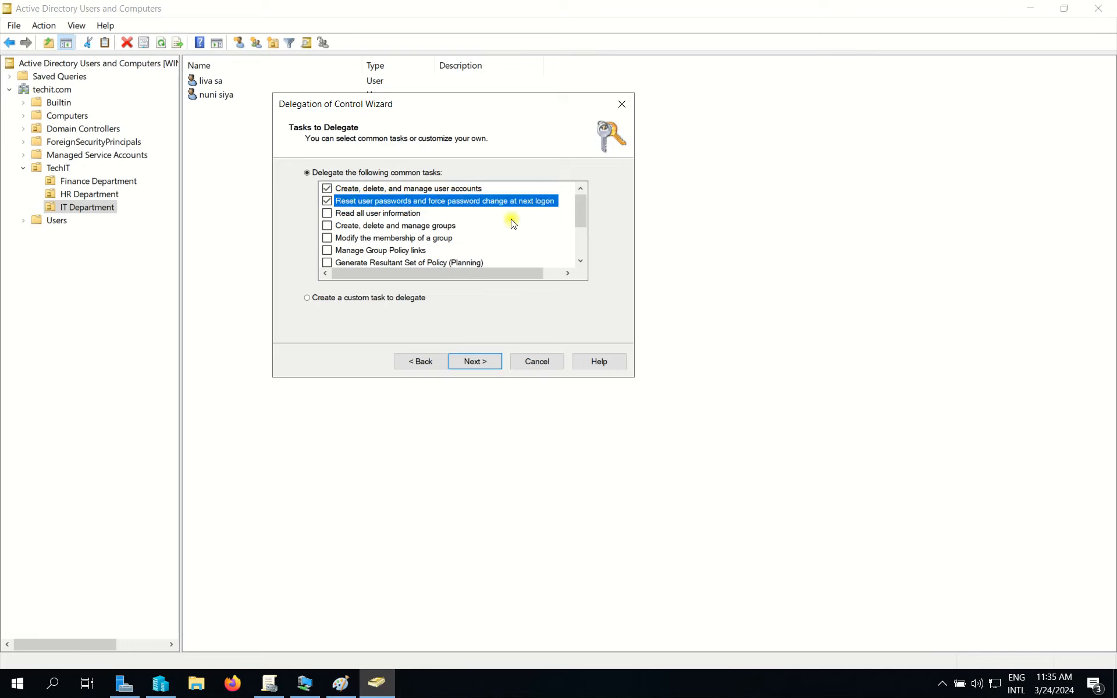
{"action": "left_click", "coordinate": [580, 262]}
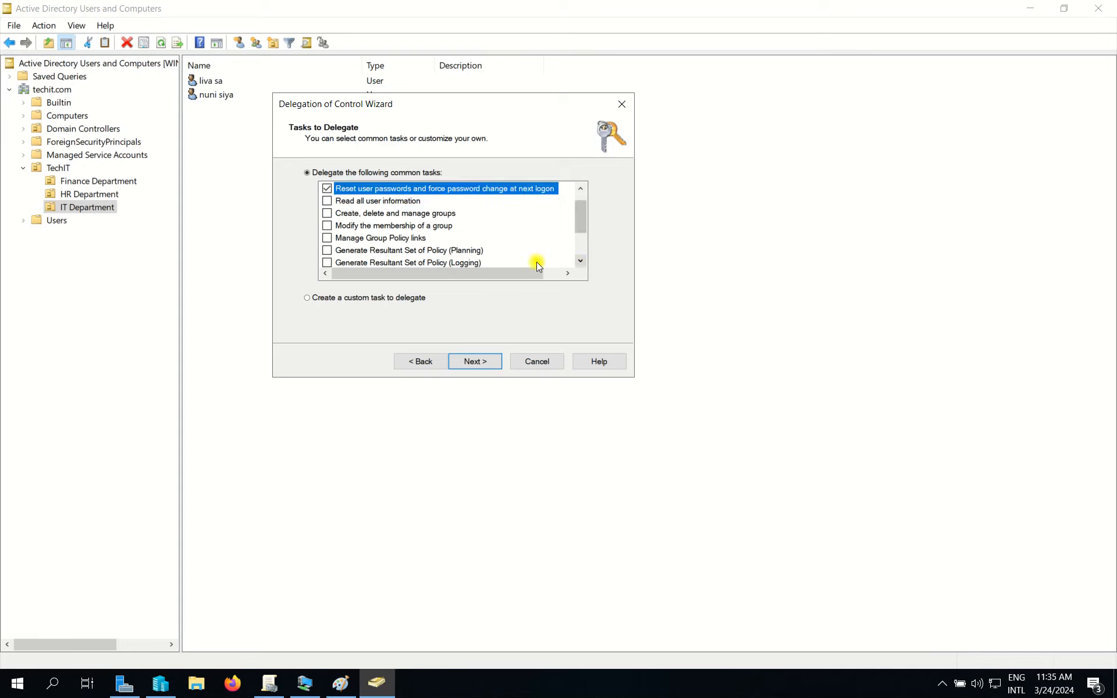
{"action": "left_click", "coordinate": [579, 262]}
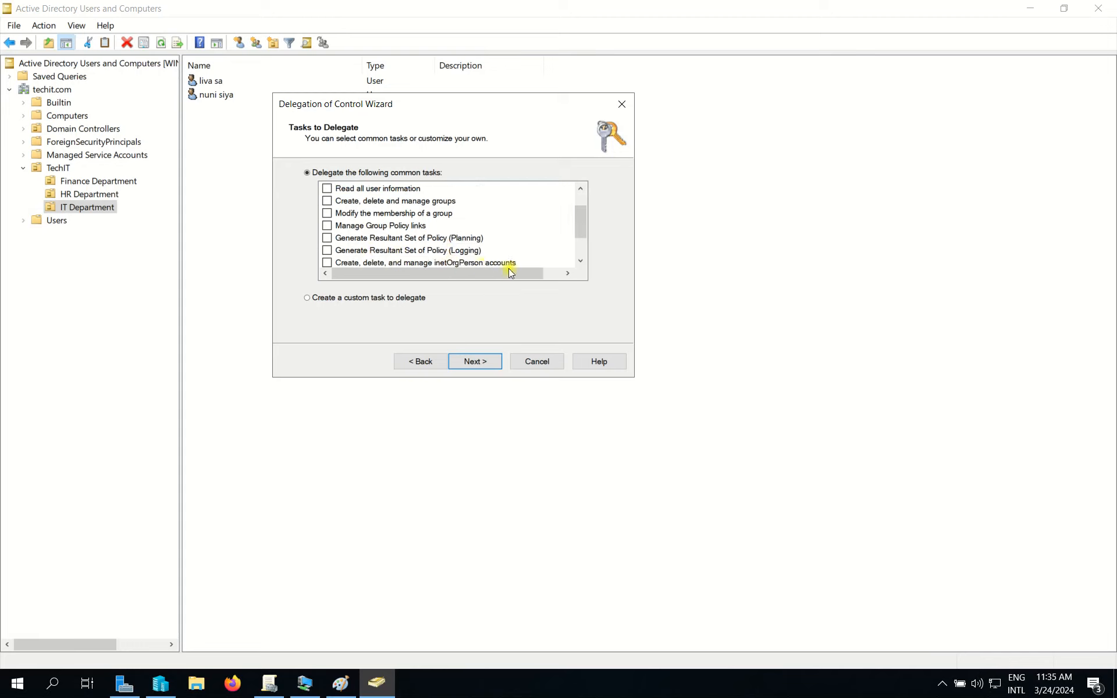
{"action": "left_click", "coordinate": [579, 259]}
{"action": "left_click", "coordinate": [579, 259]}
{"action": "left_click", "coordinate": [579, 259]}
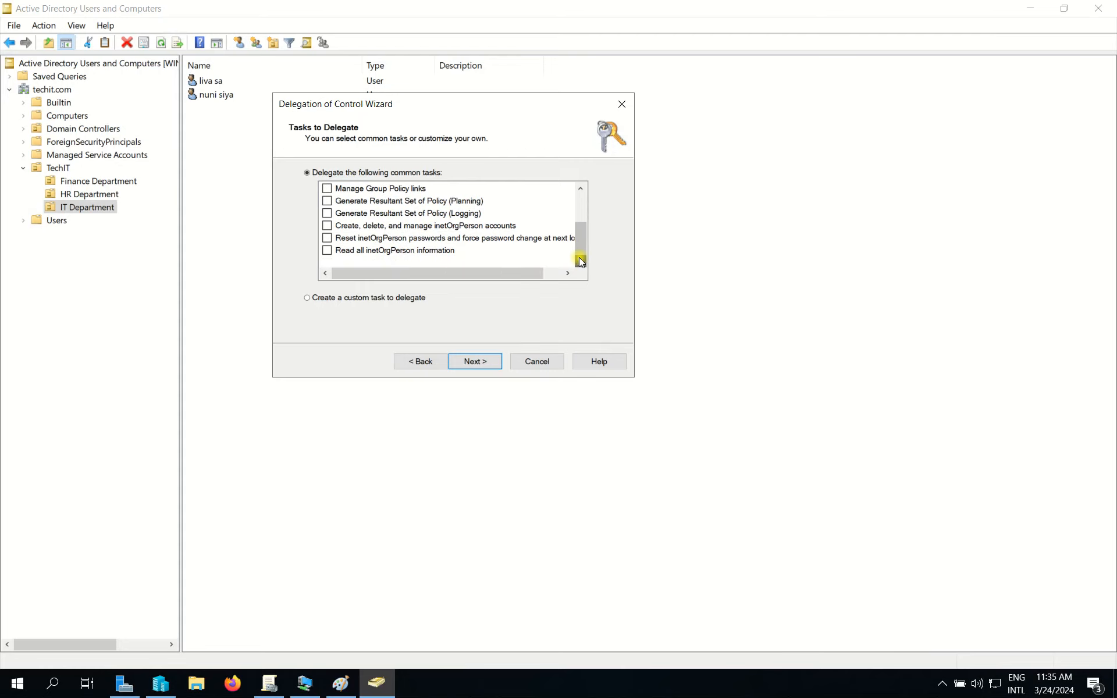
{"action": "left_click_drag", "start_coordinate": [581, 246], "coordinate": [532, 177]}
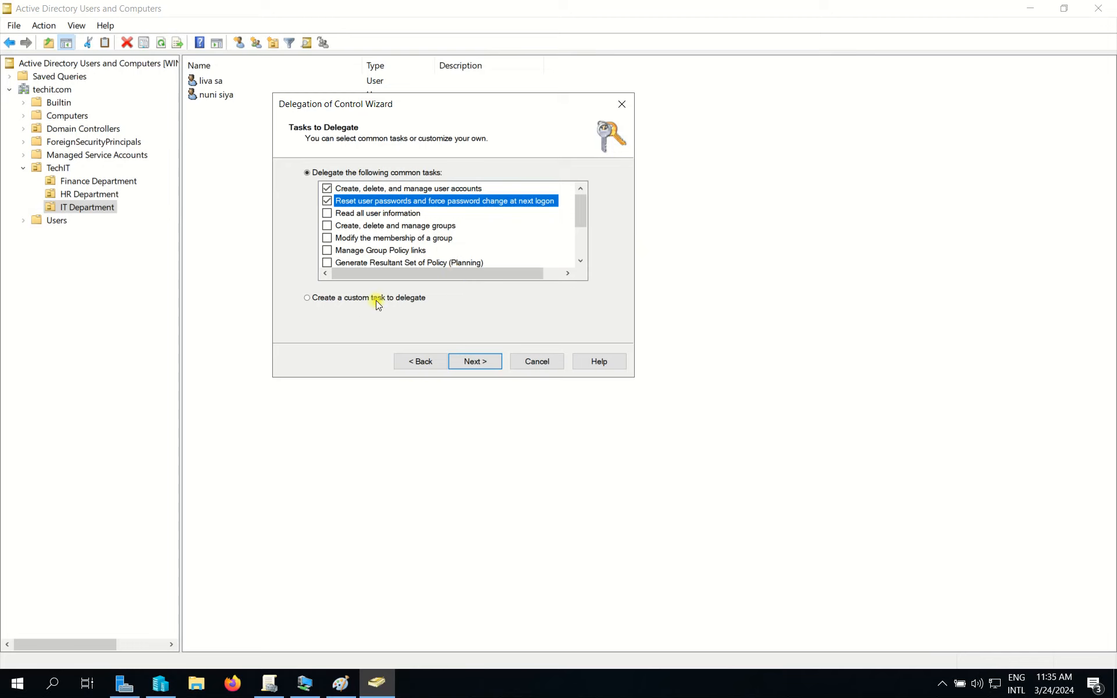
Return from custom tasks, re-tick both common tasks, and finish the delegation wizard.
{"action": "left_click", "coordinate": [350, 298]}
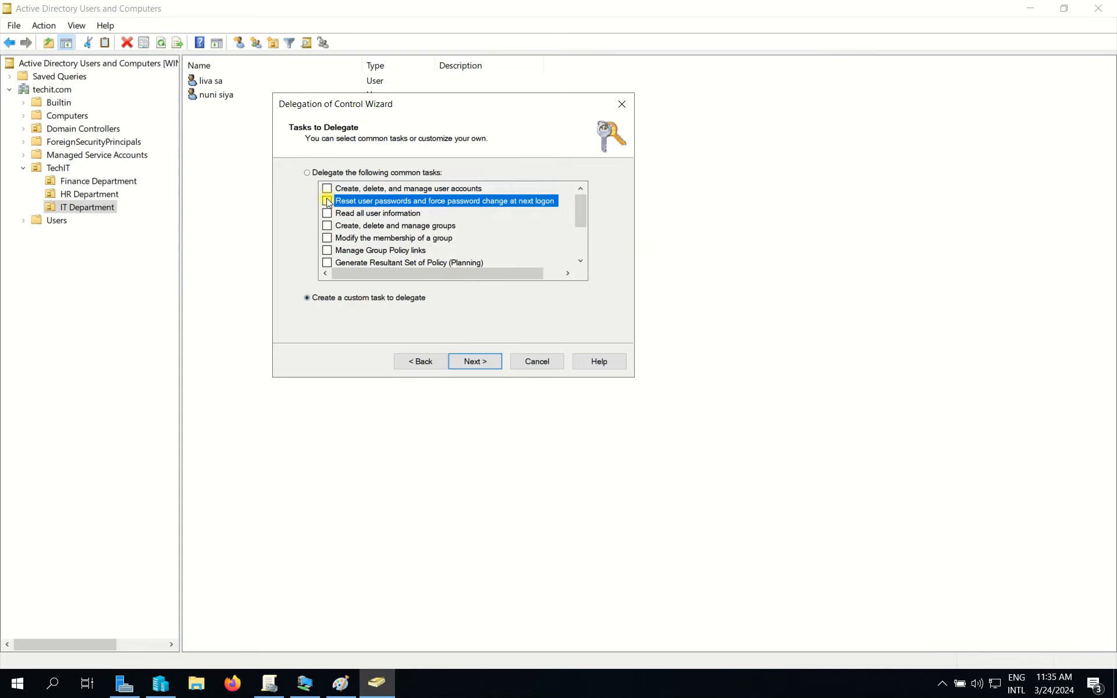
{"action": "left_click", "coordinate": [306, 173]}
{"action": "left_click", "coordinate": [328, 189]}
{"action": "left_click", "coordinate": [327, 201]}
{"action": "left_click", "coordinate": [474, 361]}
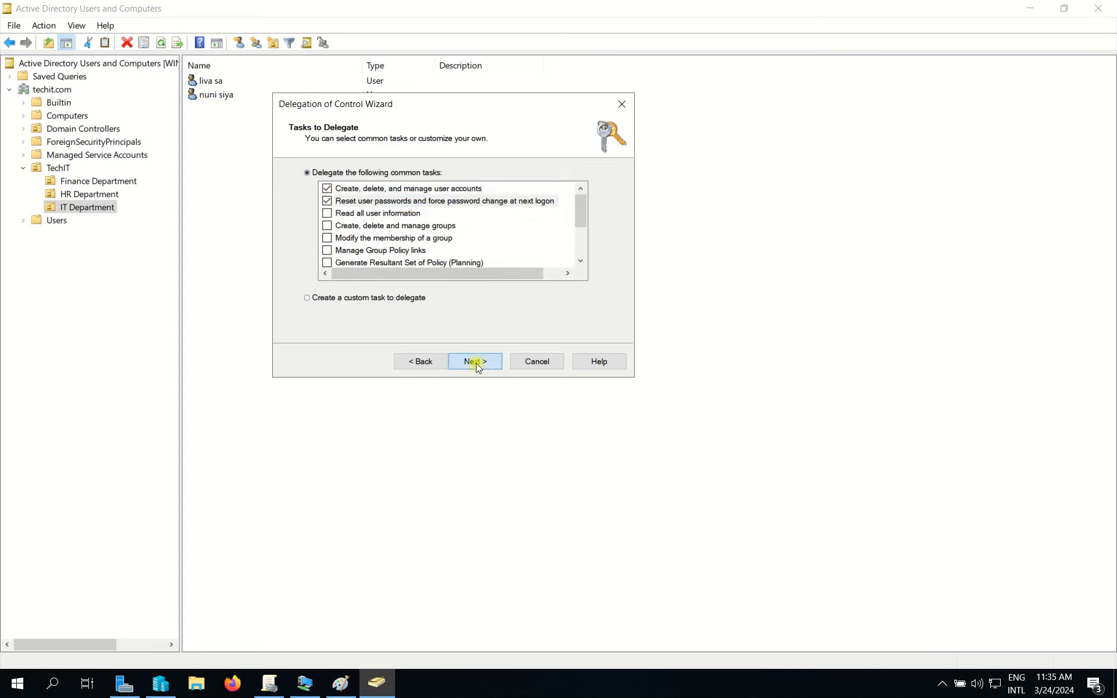
{"action": "left_click", "coordinate": [475, 361]}
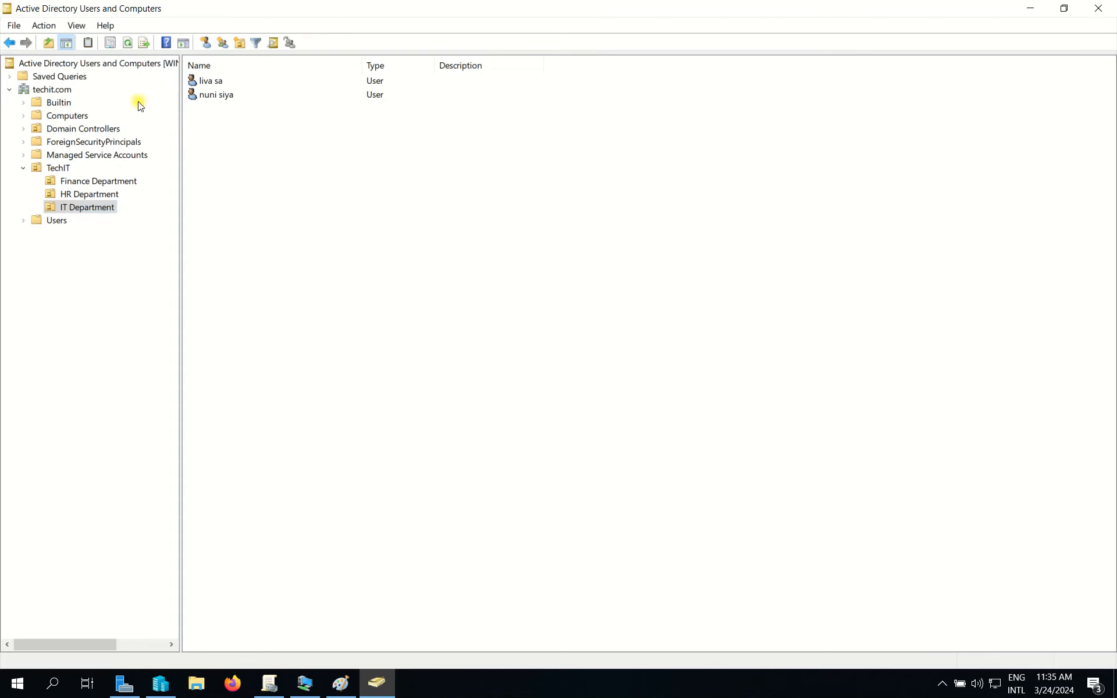
Minimise ADUC and launch gpmc.msc from the Run command history.
{"action": "left_click", "coordinate": [1031, 9]}
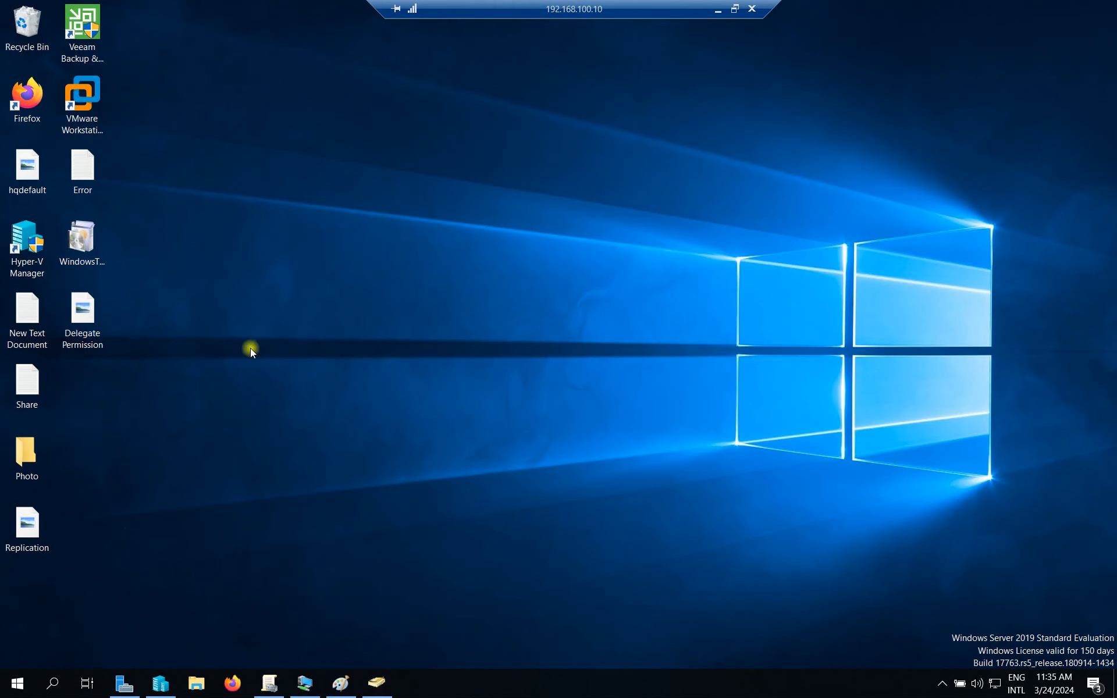
{"action": "key", "text": "super+r"}
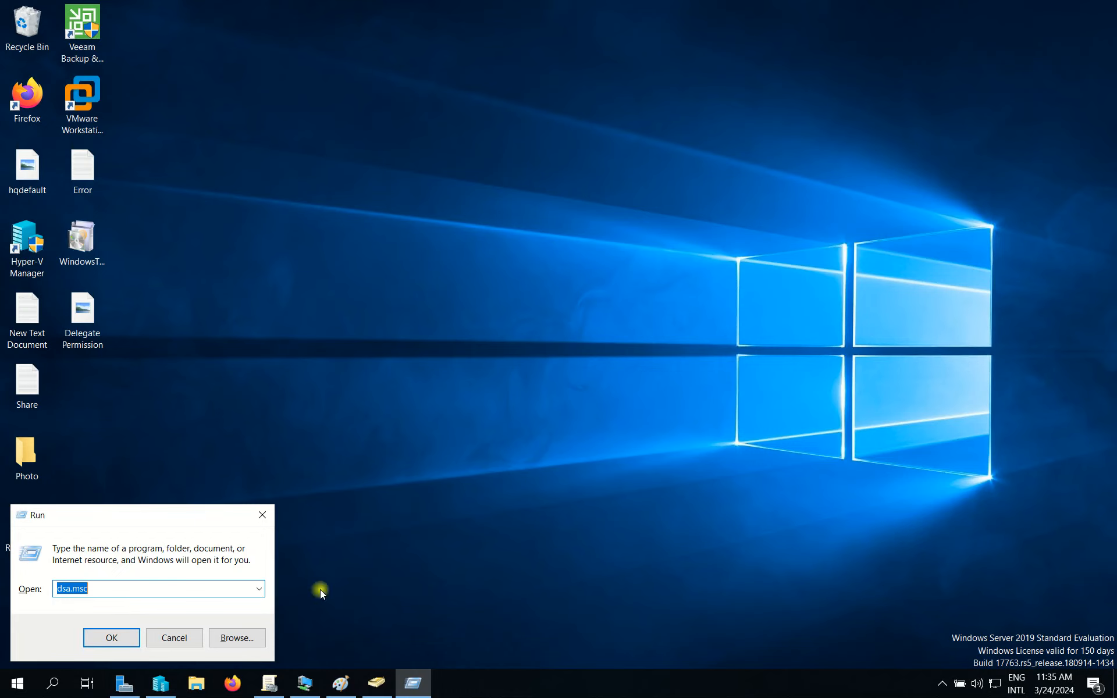
{"action": "left_click", "coordinate": [258, 589]}
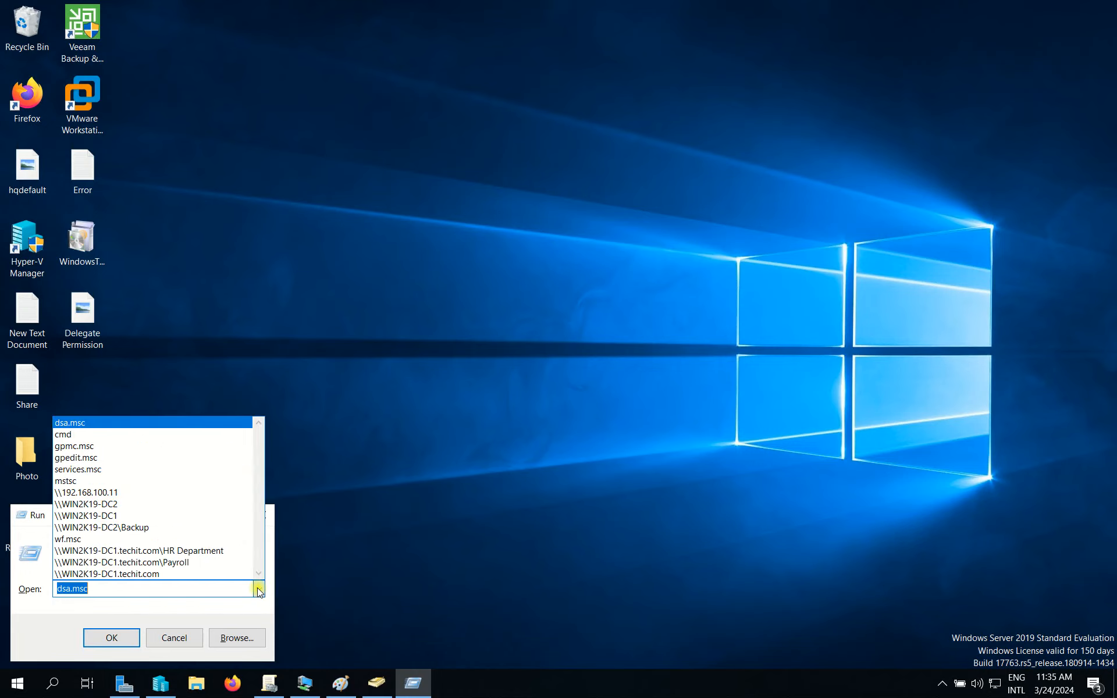
{"action": "left_click", "coordinate": [119, 453]}
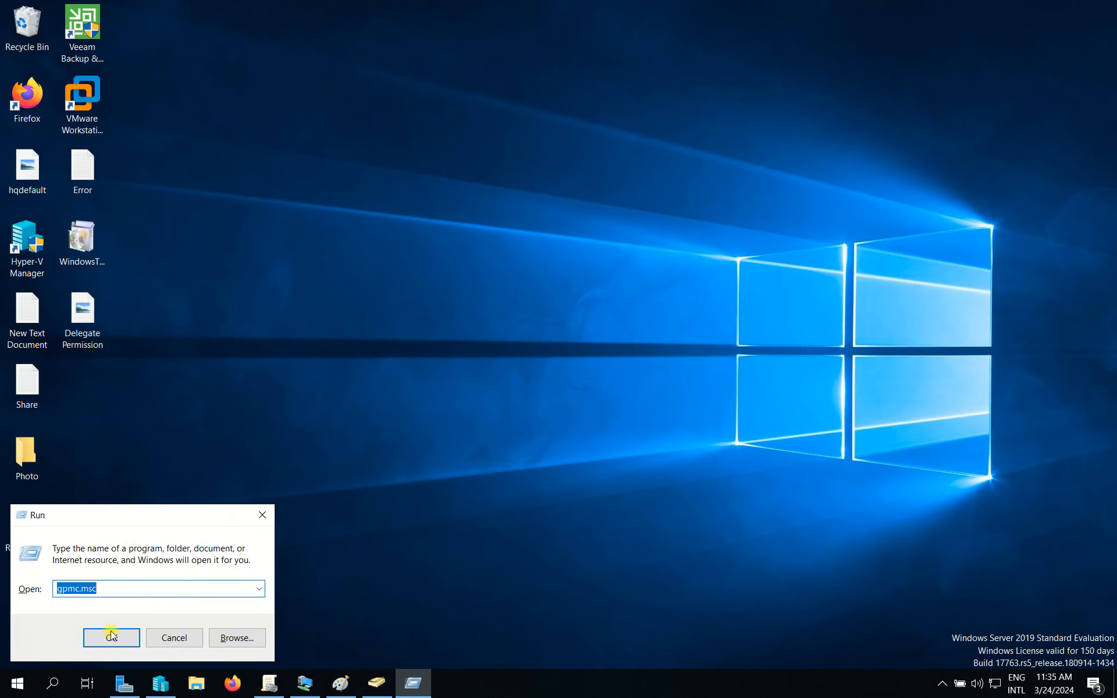
{"action": "left_click", "coordinate": [111, 638]}
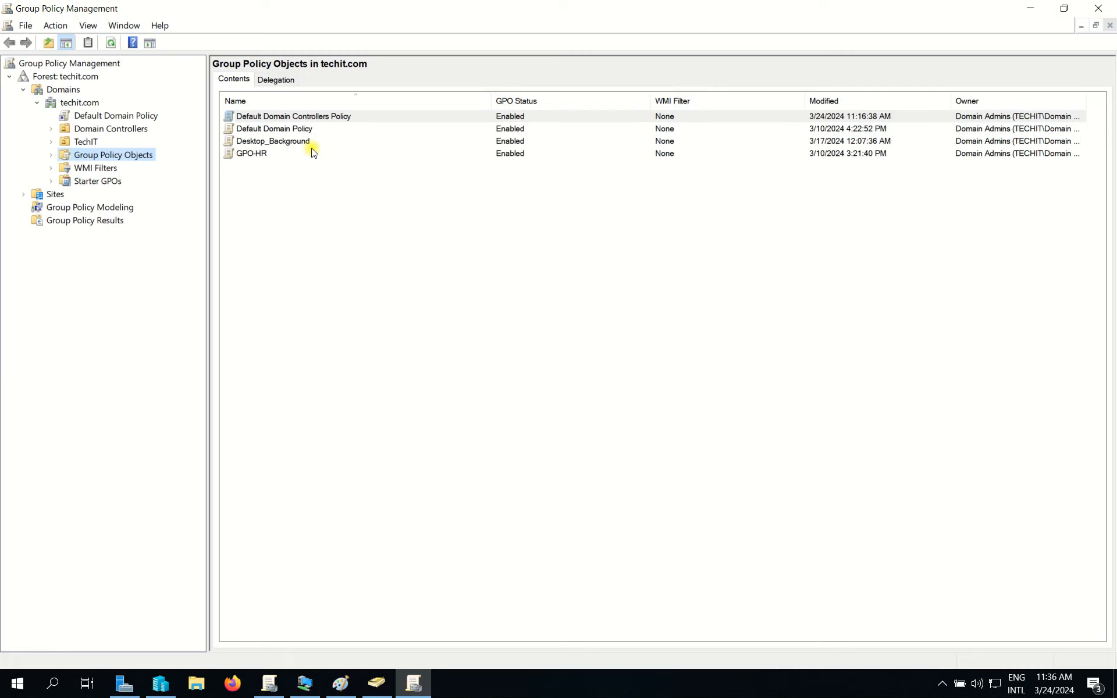
Expand Domain Controllers and open Default Domain Controllers Policy for editing.
{"action": "left_click", "coordinate": [112, 129]}
{"action": "left_click", "coordinate": [50, 128]}
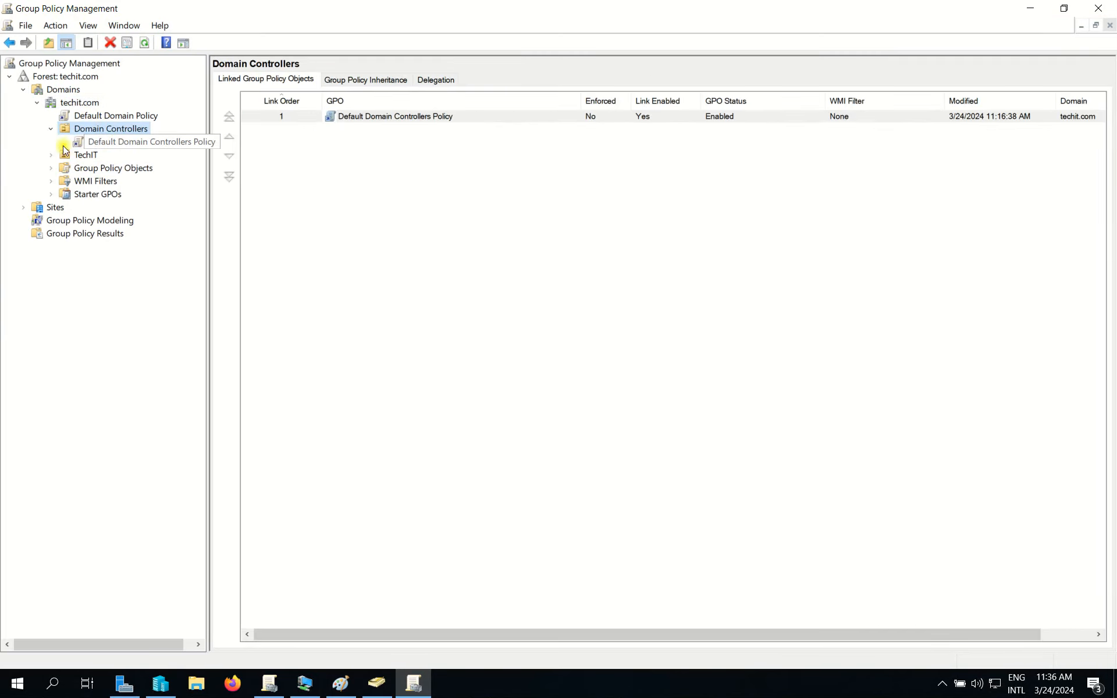
{"action": "right_click", "coordinate": [107, 131]}
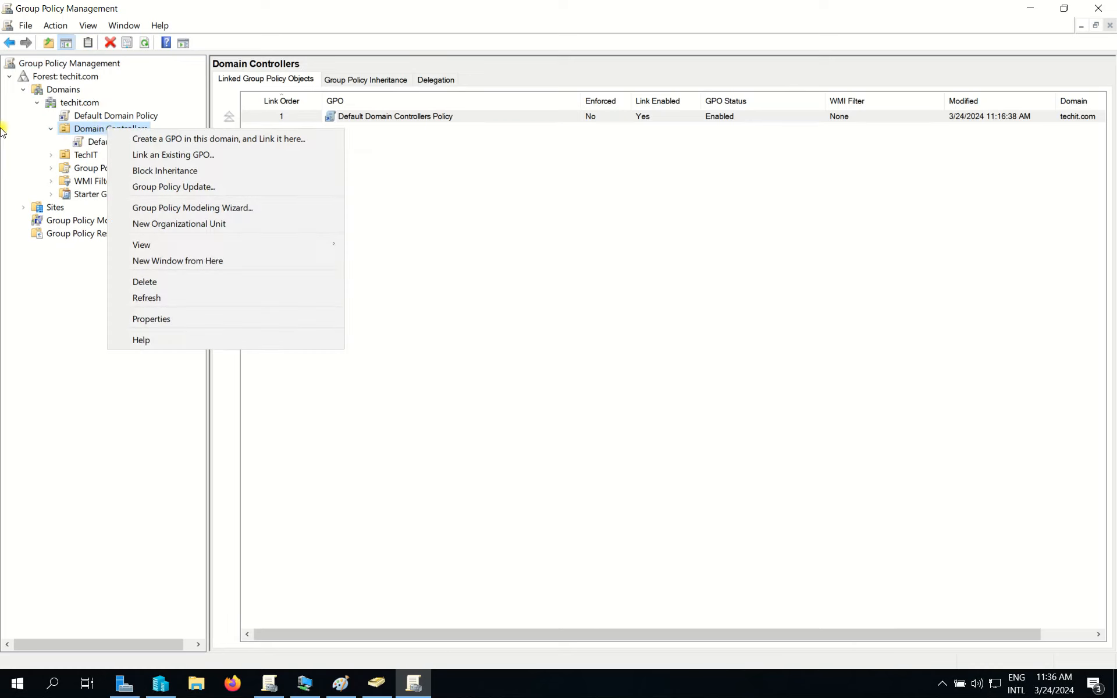
{"action": "left_click", "coordinate": [6, 135]}
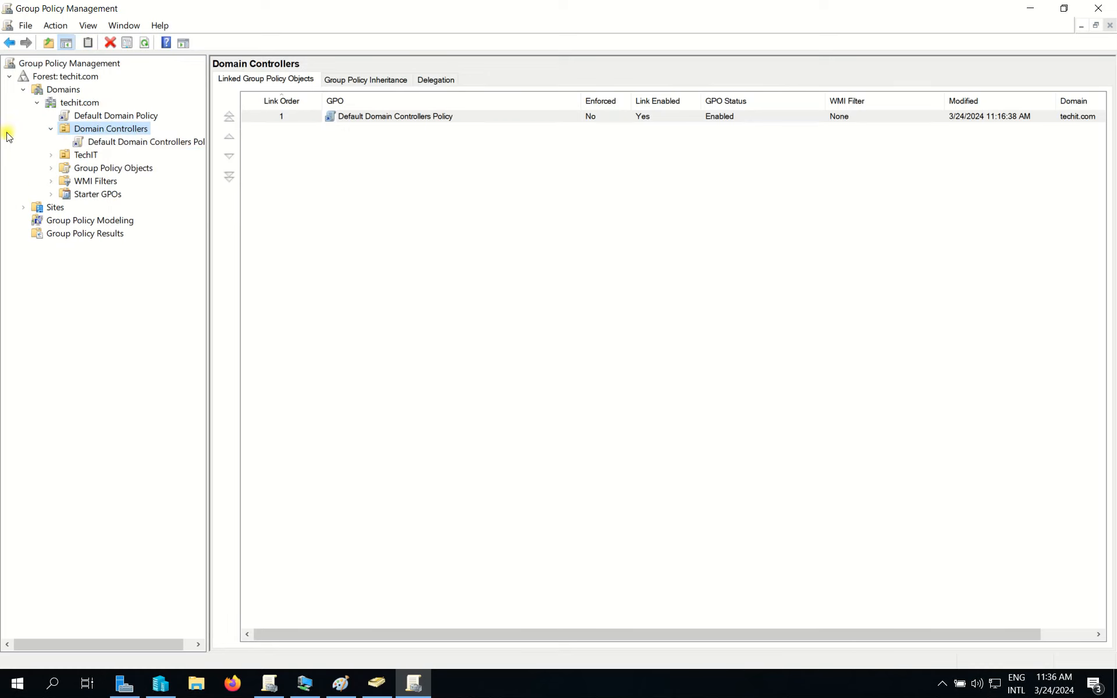
{"action": "right_click", "coordinate": [141, 147]}
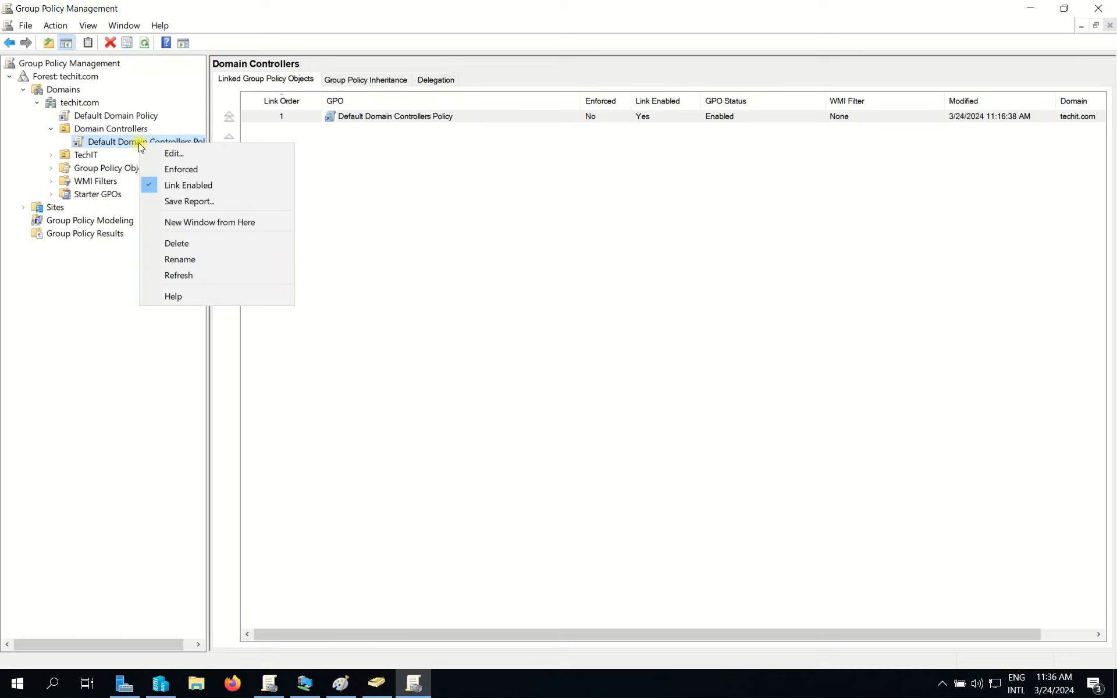
{"action": "left_click", "coordinate": [173, 151]}
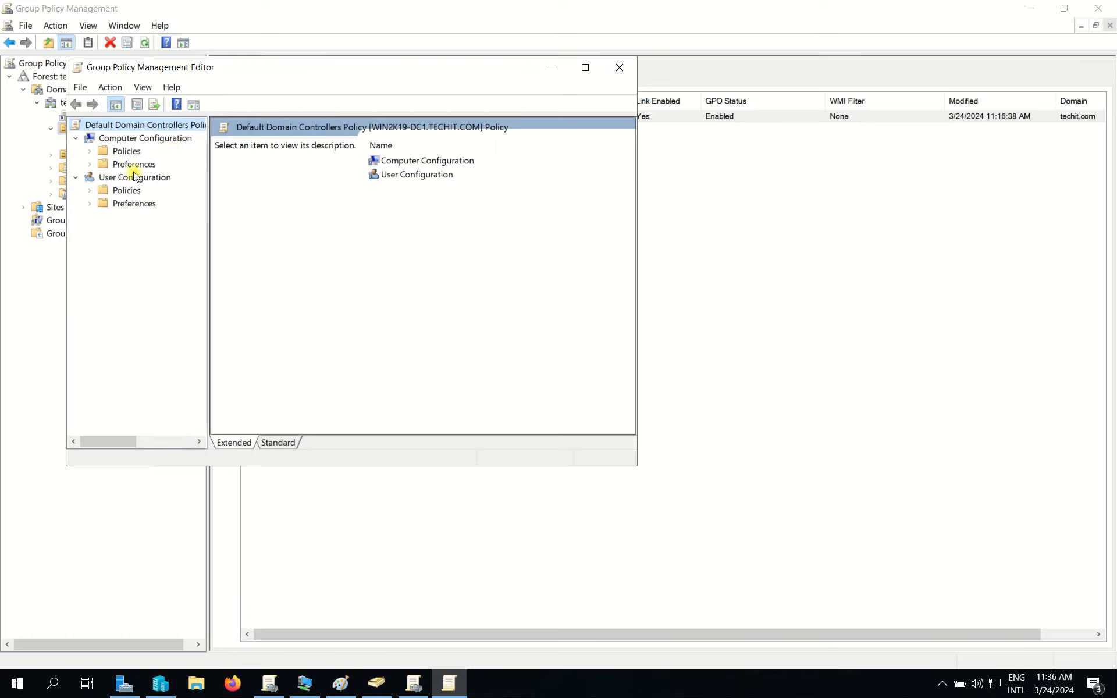
Expand Computer Configuration > Policies > Windows Settings in the policy tree.
{"action": "left_click", "coordinate": [157, 140]}
{"action": "left_click_drag", "start_coordinate": [319, 71], "coordinate": [348, 71]}
{"action": "left_click", "coordinate": [140, 151]}
{"action": "left_click", "coordinate": [118, 151]}
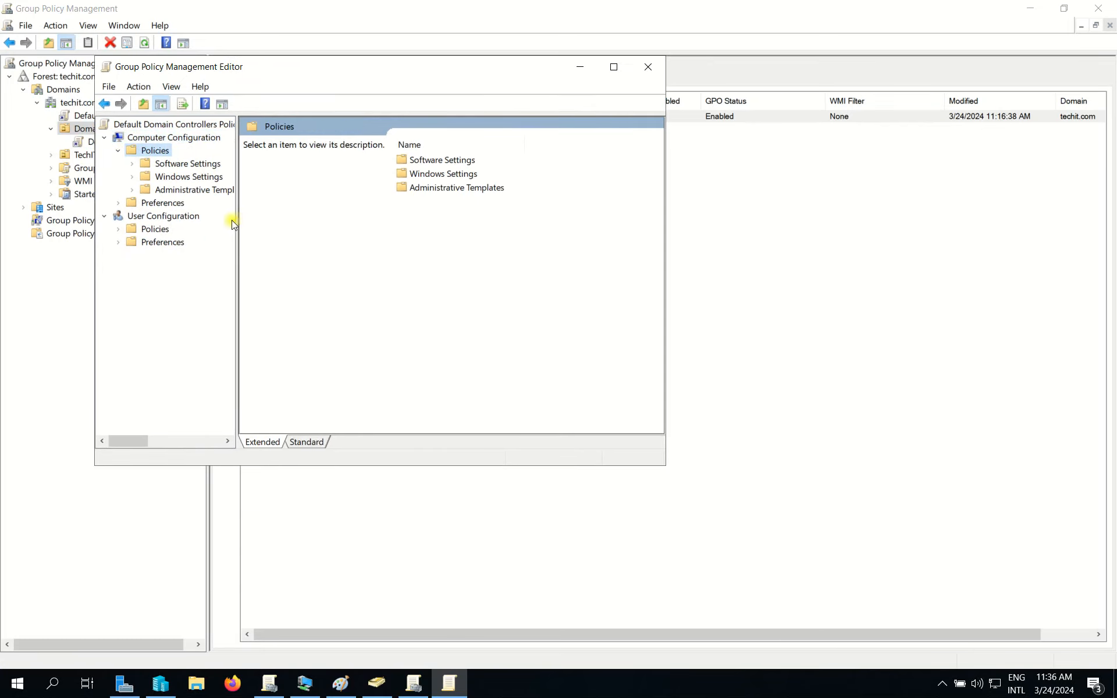
{"action": "left_click_drag", "start_coordinate": [236, 220], "coordinate": [298, 222]}
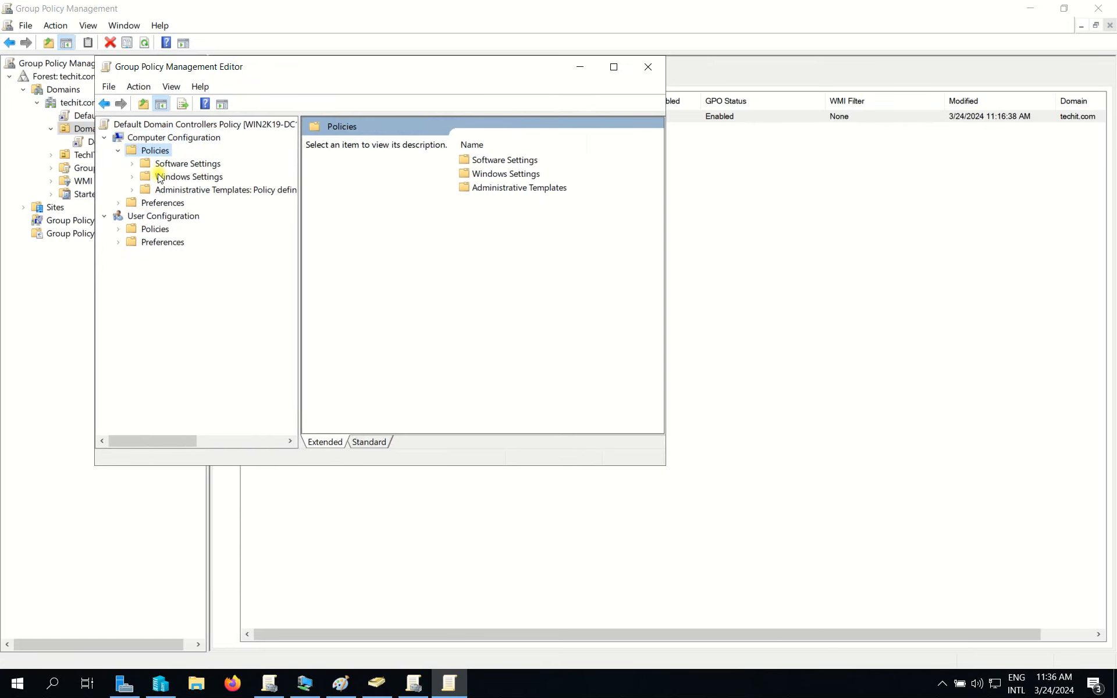
{"action": "left_click", "coordinate": [129, 181]}
{"action": "left_click", "coordinate": [131, 178]}
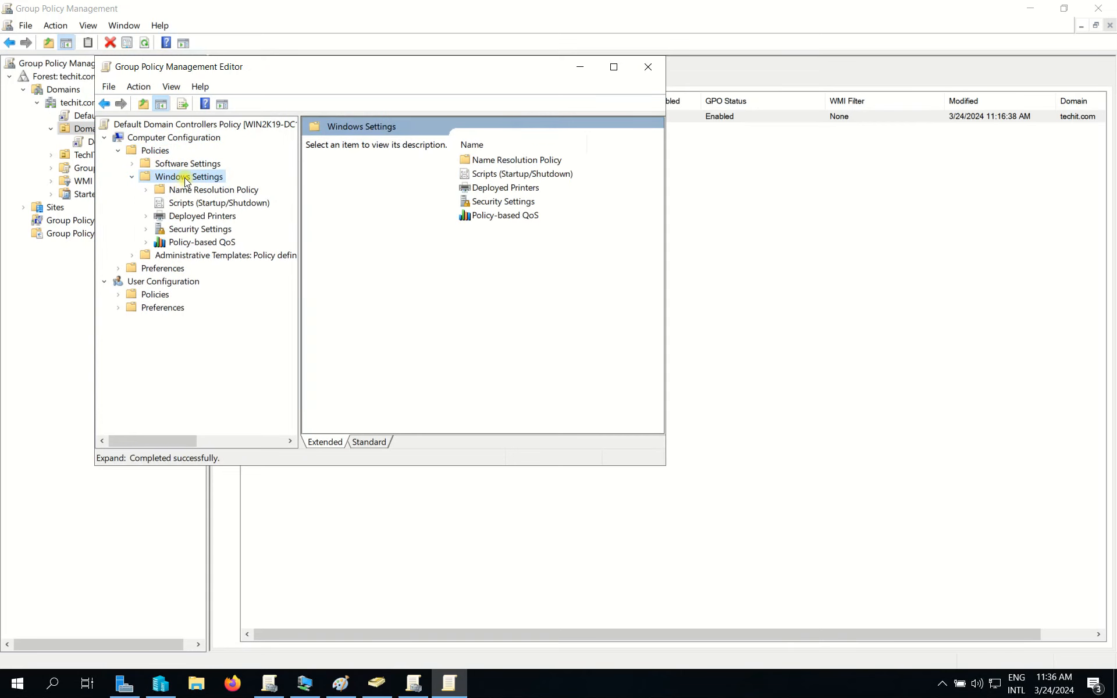
Open Security Settings > Local Policies > User Rights Assignment, enlarge the editor, and select Allow log on locally.
{"action": "left_click", "coordinate": [196, 234]}
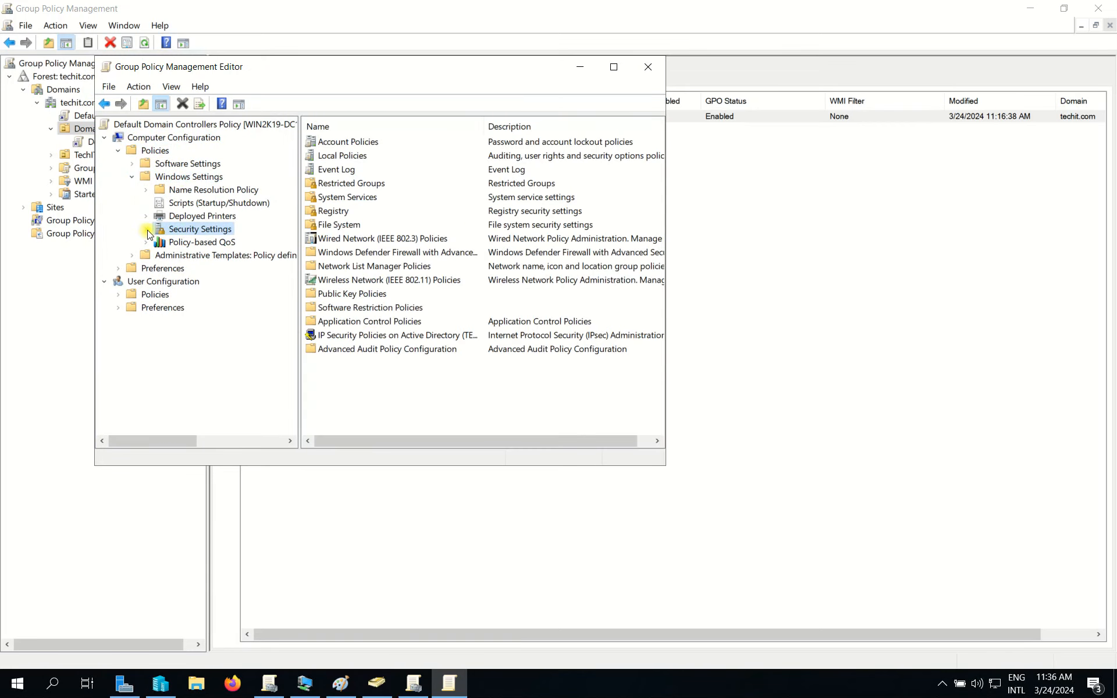
{"action": "left_click", "coordinate": [145, 229]}
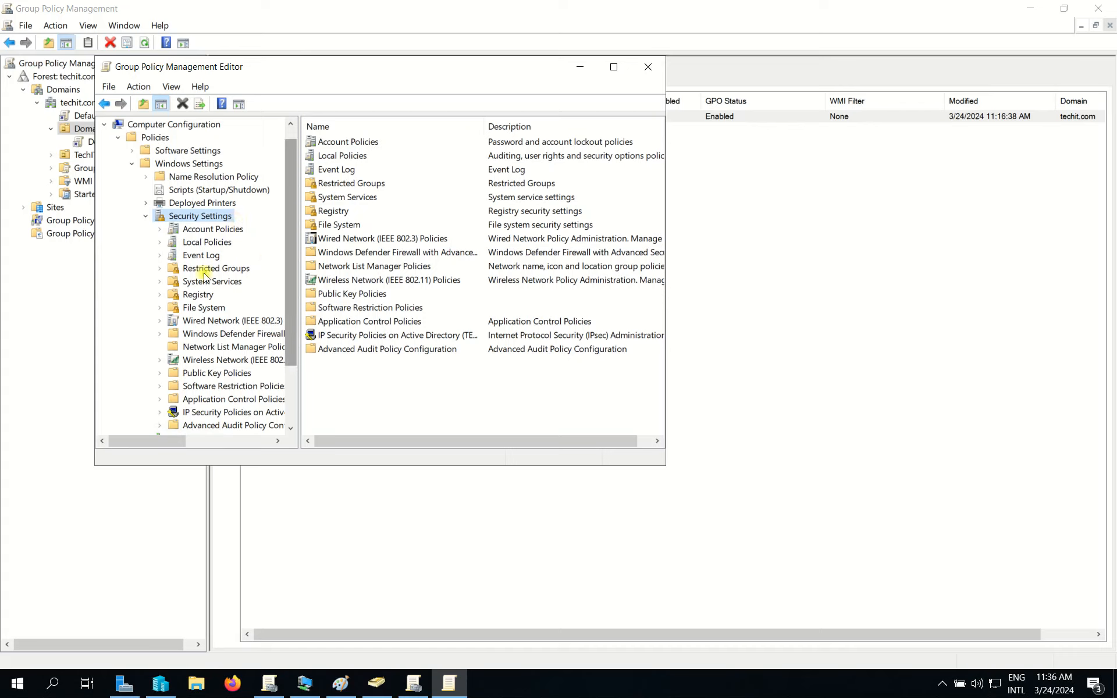
{"action": "left_click", "coordinate": [185, 243]}
{"action": "left_click", "coordinate": [160, 242]}
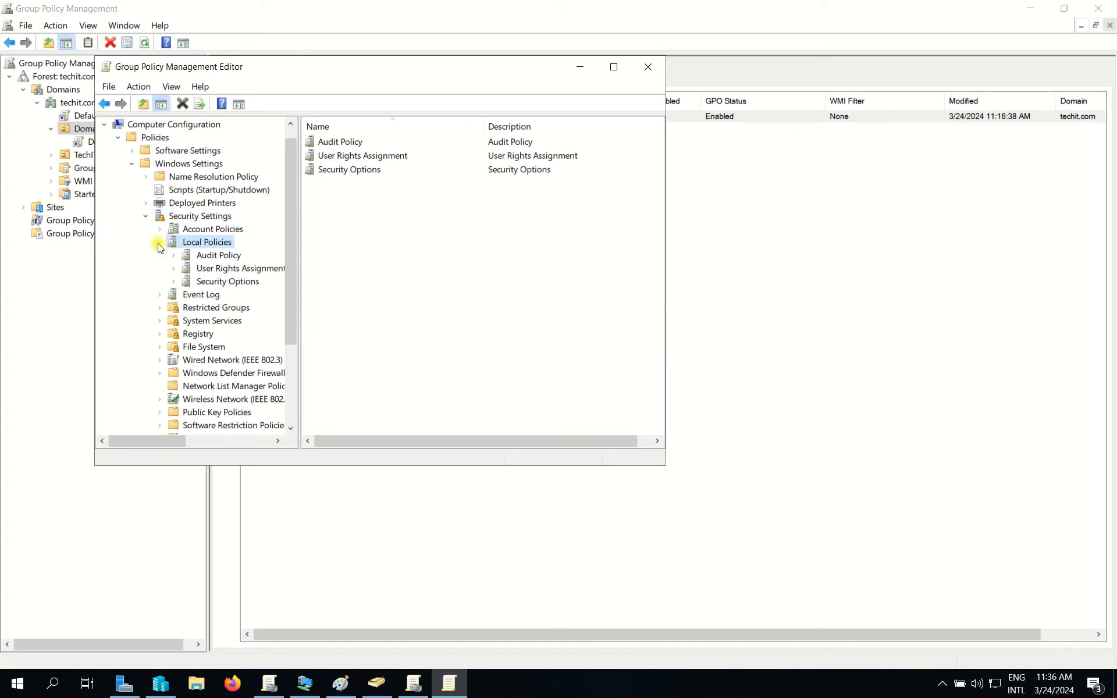
{"action": "left_click", "coordinate": [212, 268]}
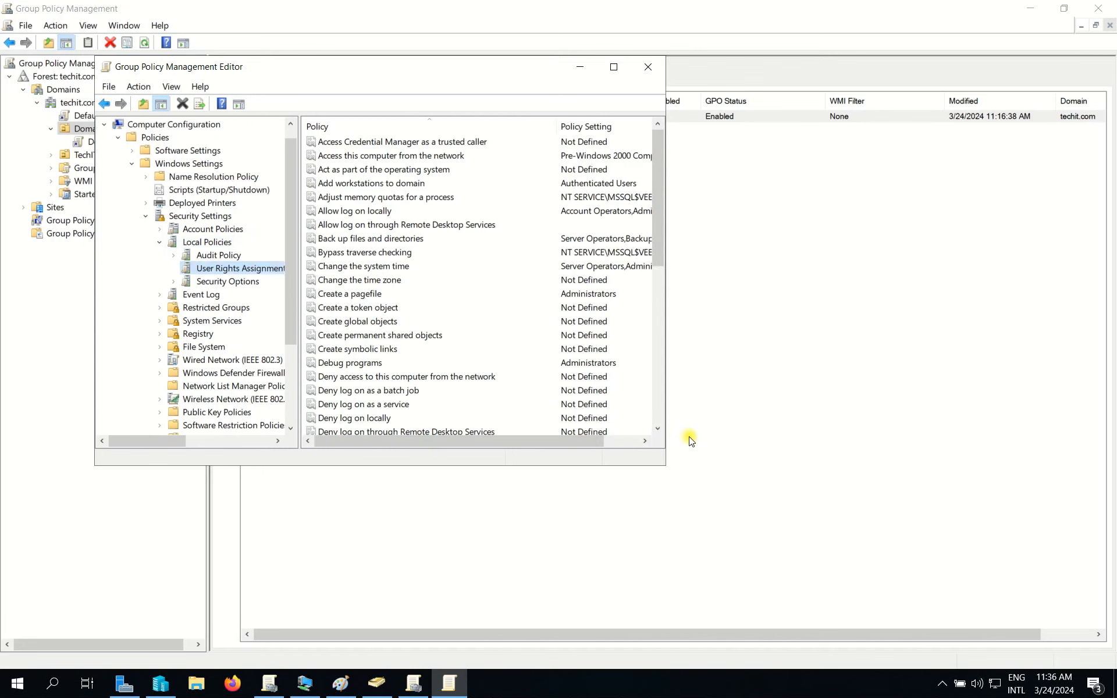
{"action": "left_click_drag", "start_coordinate": [665, 469], "coordinate": [1003, 599]}
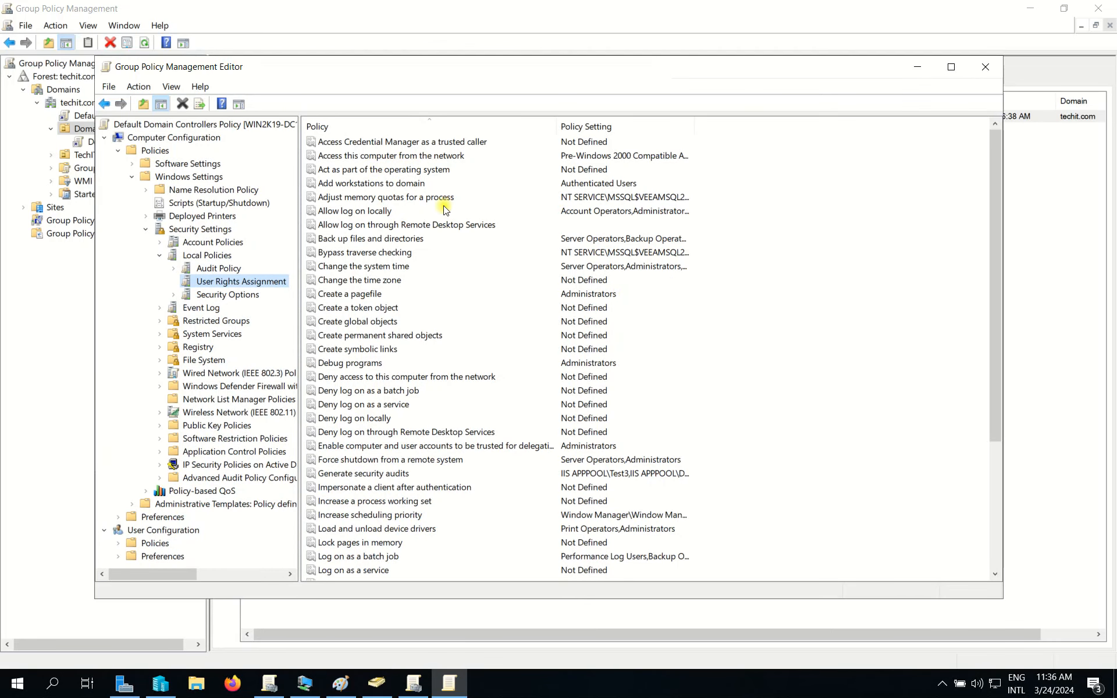
{"action": "left_click", "coordinate": [388, 212]}
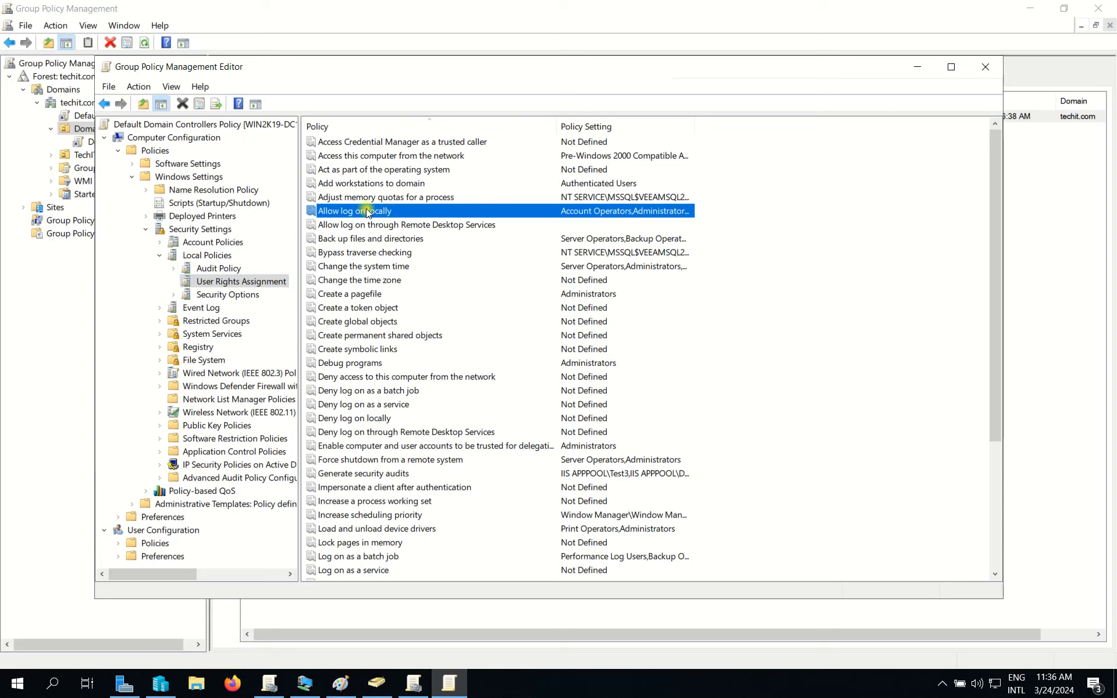
Add the delegated domain user to the Allow log on locally policy and apply it.
{"action": "double_click", "coordinate": [367, 213]}
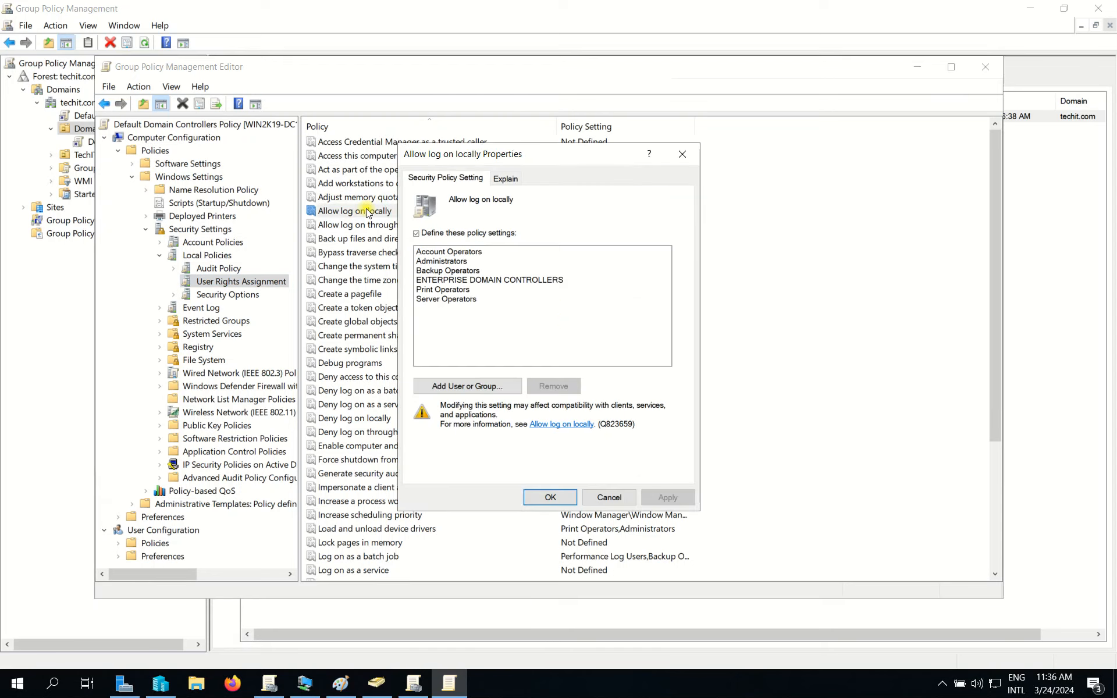
{"action": "left_click", "coordinate": [445, 388]}
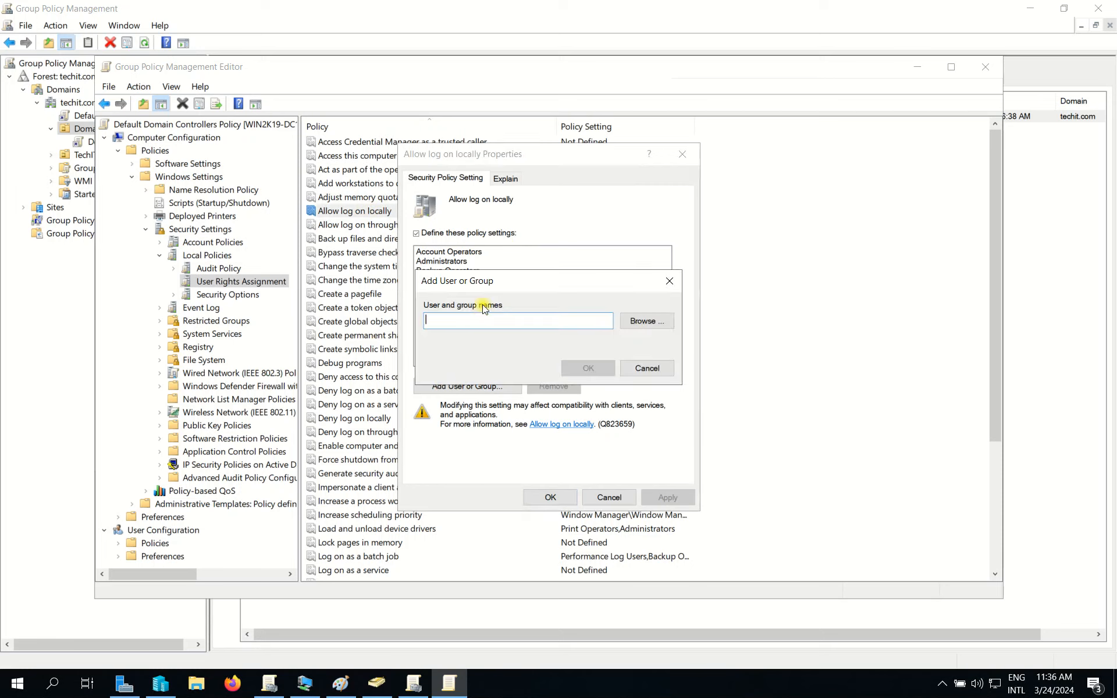
{"action": "left_click", "coordinate": [675, 321]}
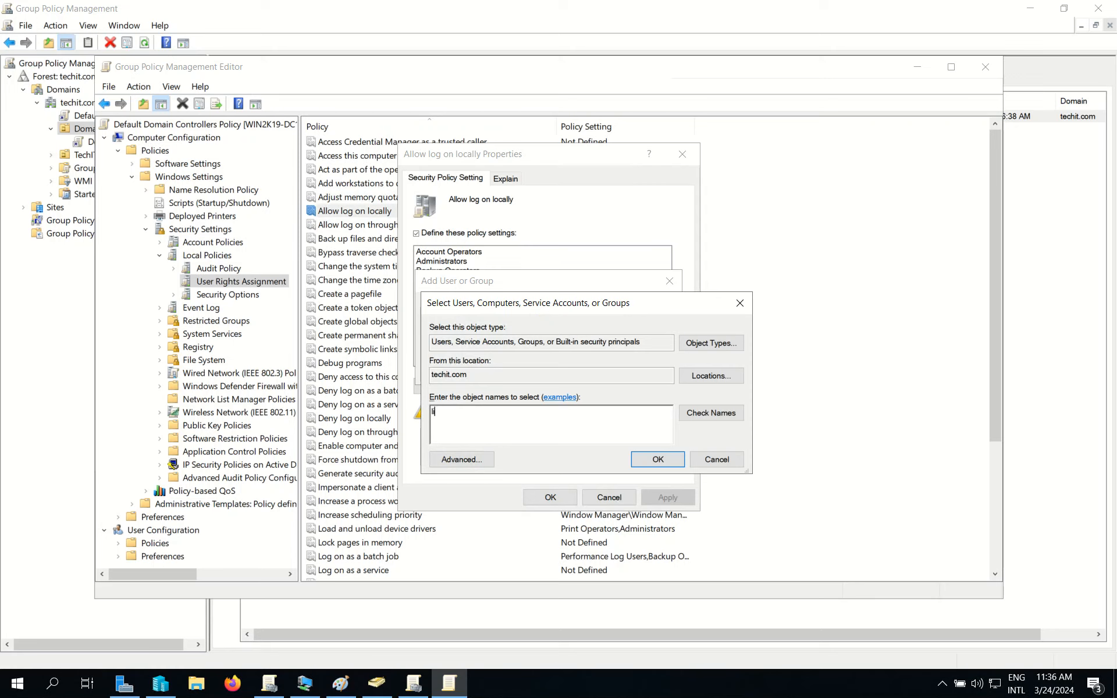
{"action": "type", "text": "liva.sa"}
{"action": "left_click", "coordinate": [707, 412]}
{"action": "left_click", "coordinate": [657, 459]}
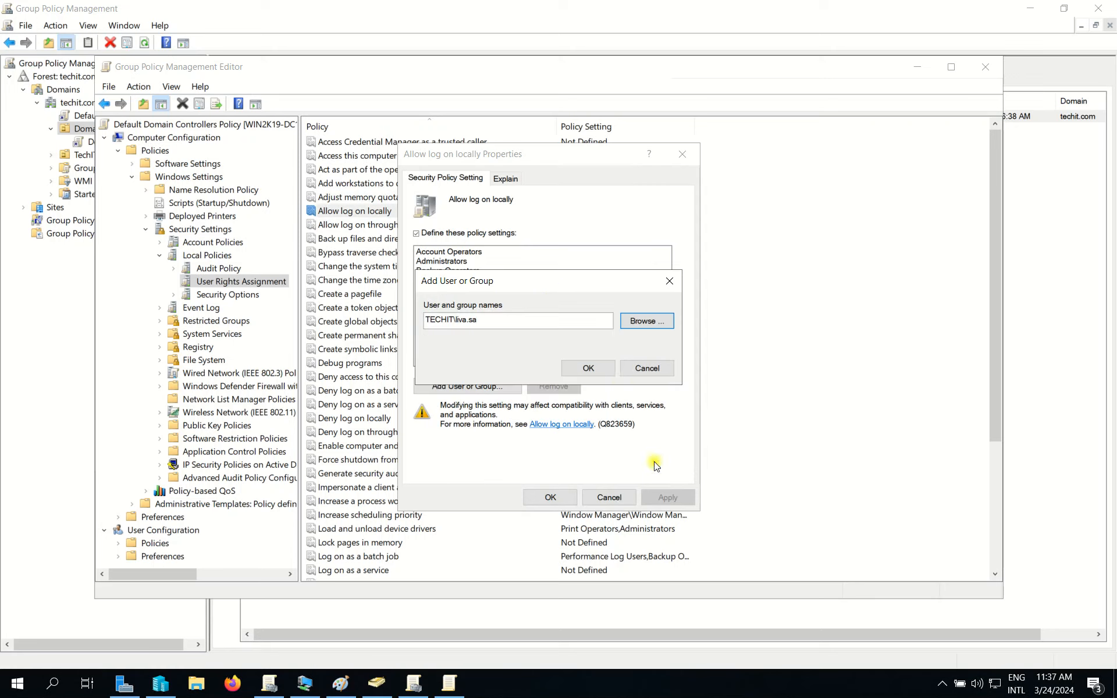
{"action": "left_click", "coordinate": [584, 365]}
{"action": "left_click", "coordinate": [668, 499]}
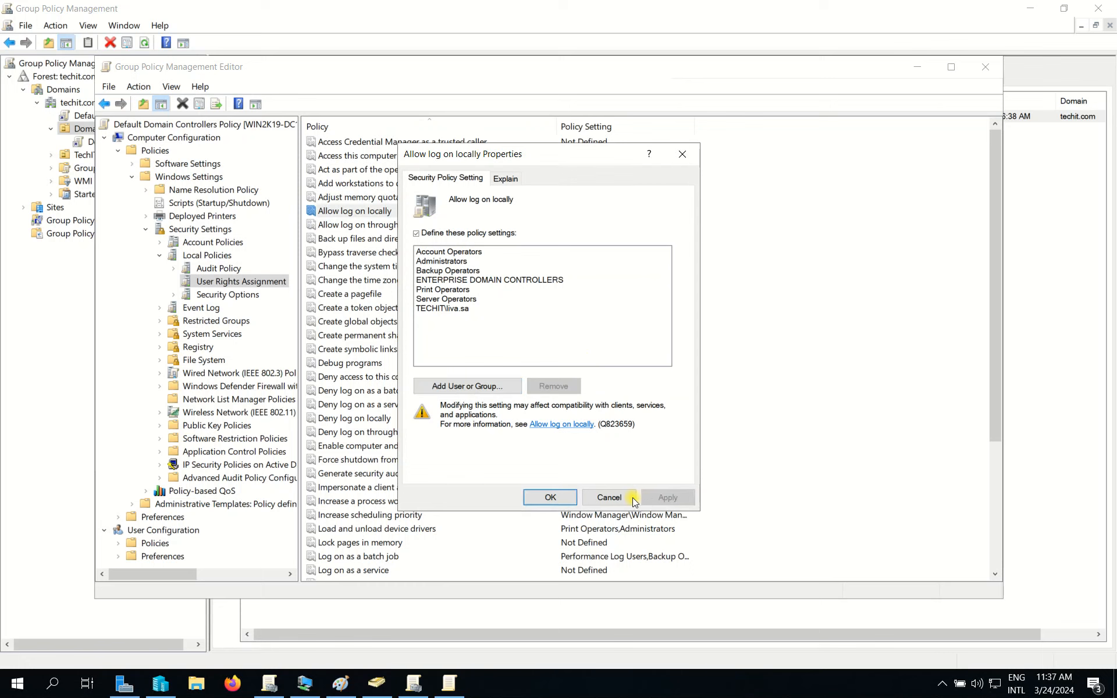
{"action": "left_click", "coordinate": [547, 498]}
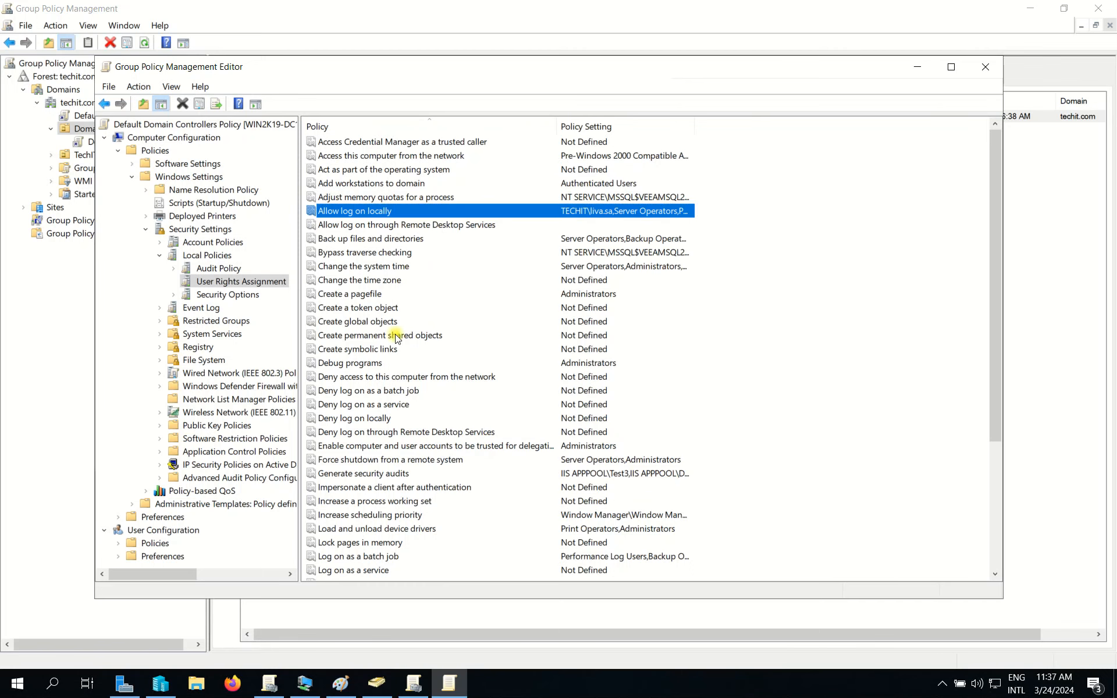
Open Allow log on through Remote Desktop Services properties and resolve the delegated user's account.
{"action": "left_click", "coordinate": [361, 239]}
{"action": "left_click", "coordinate": [356, 226]}
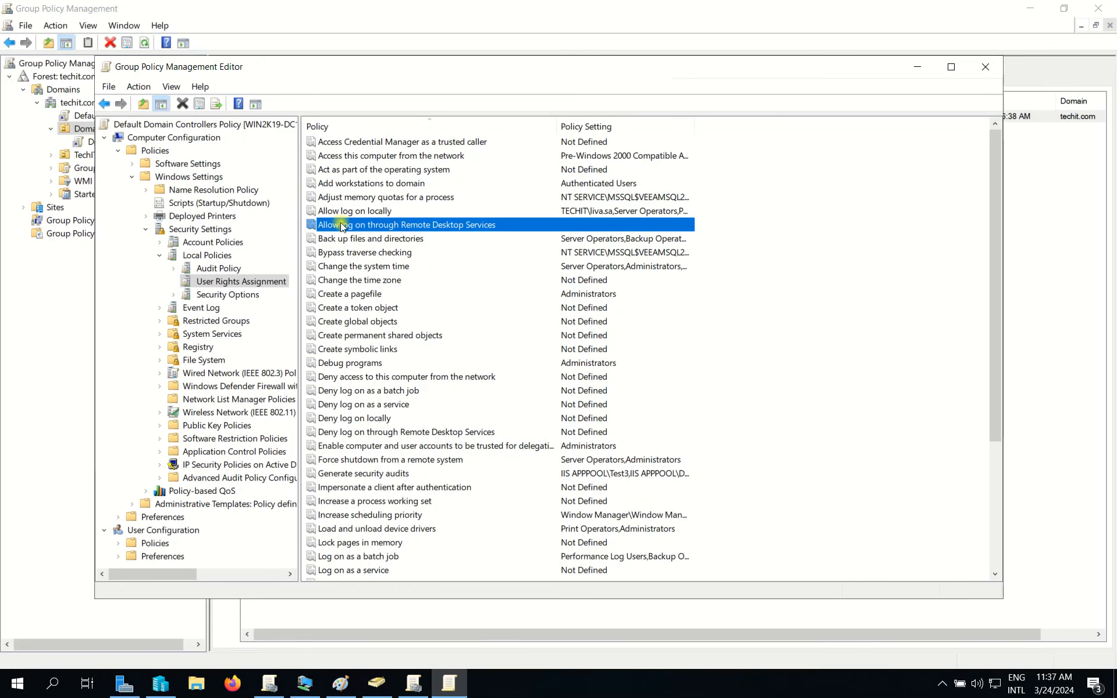
{"action": "right_click", "coordinate": [406, 226]}
{"action": "left_click", "coordinate": [414, 232]}
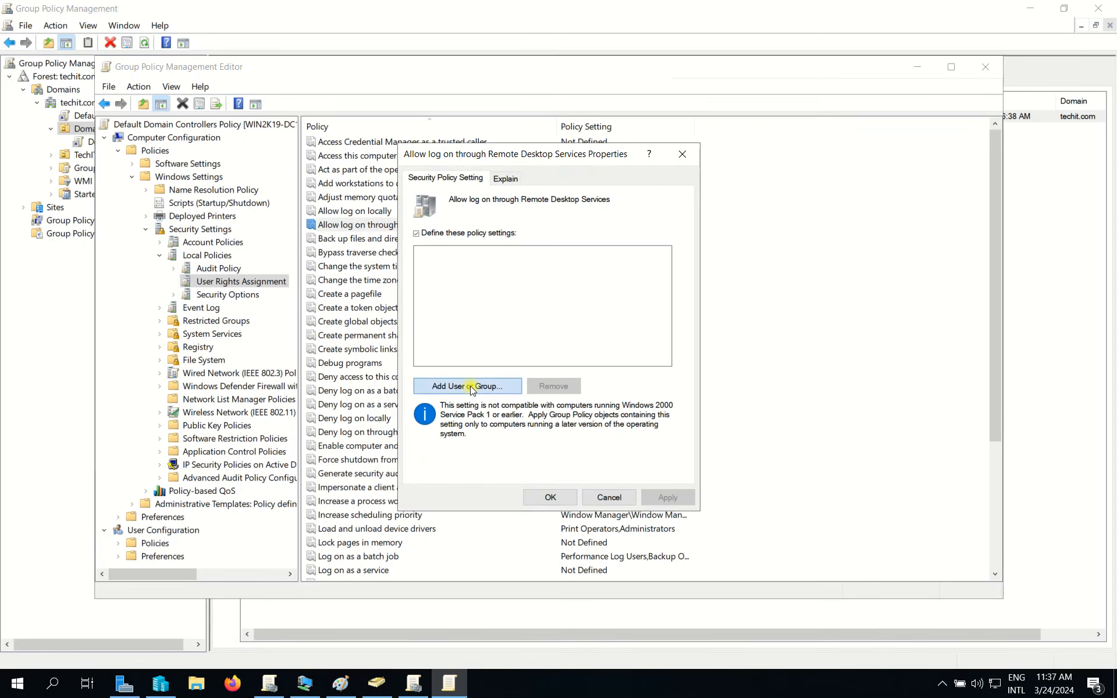
{"action": "left_click", "coordinate": [474, 386]}
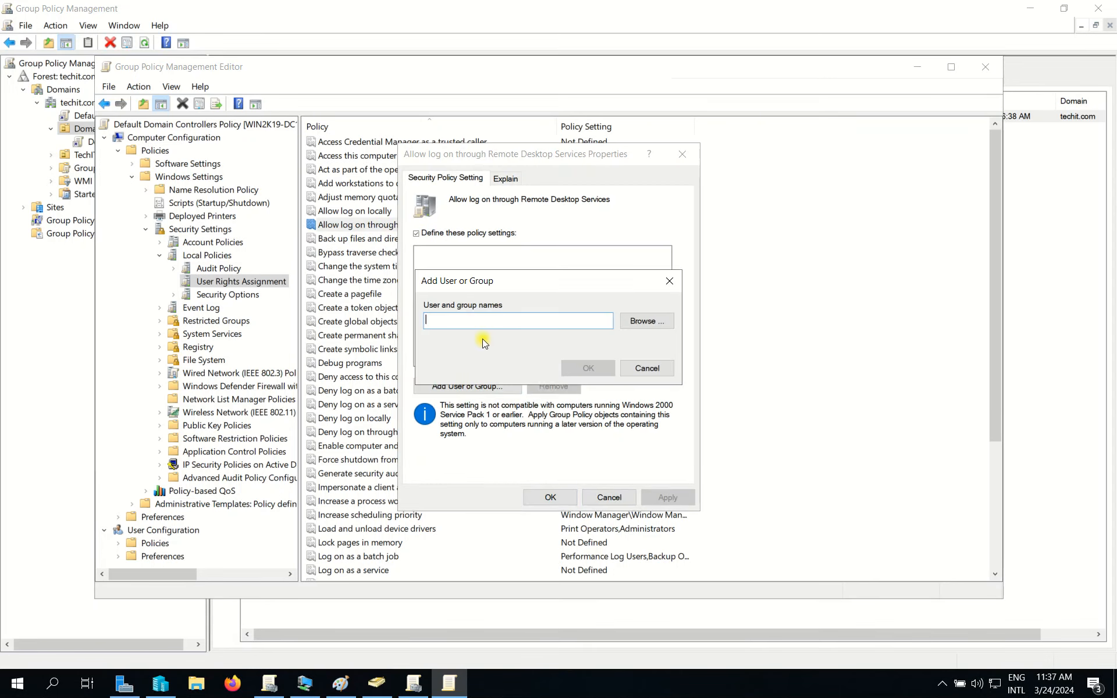
{"action": "left_click", "coordinate": [647, 320]}
{"action": "type", "text": "liva.sa"}
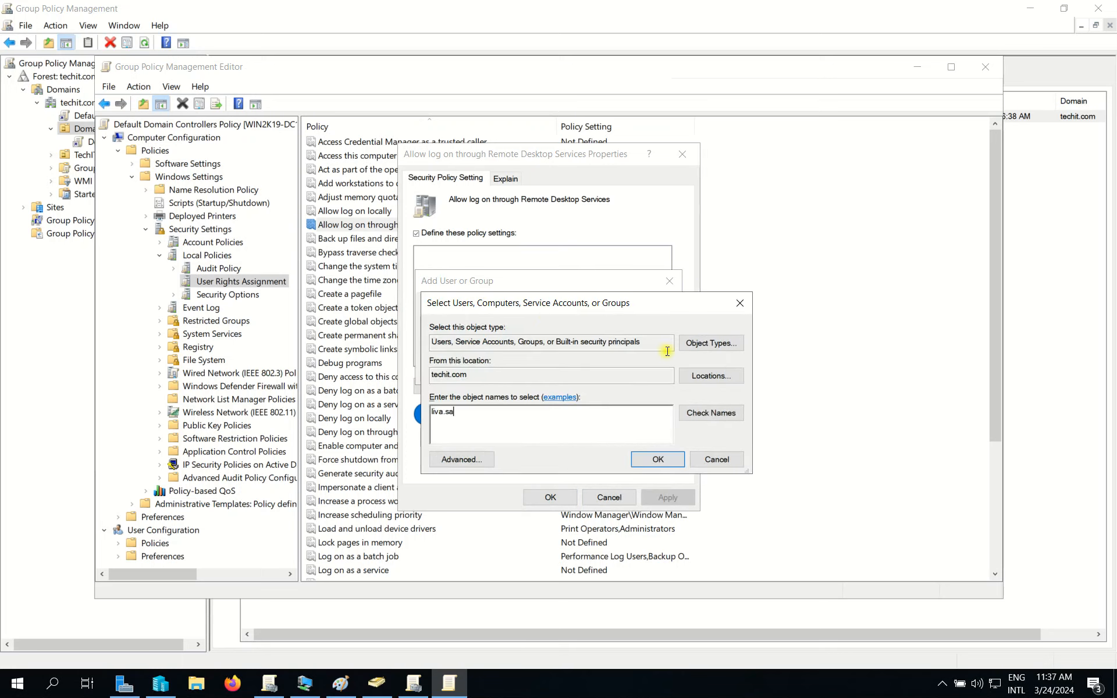
{"action": "left_click", "coordinate": [702, 414]}
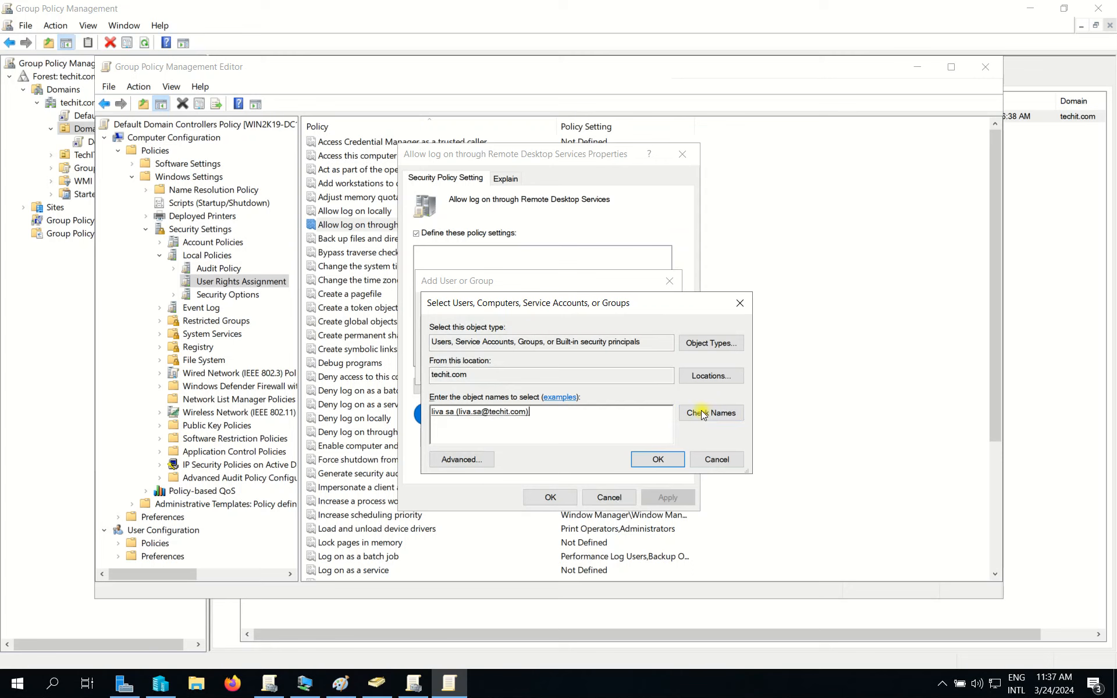
{"action": "left_click", "coordinate": [657, 460]}
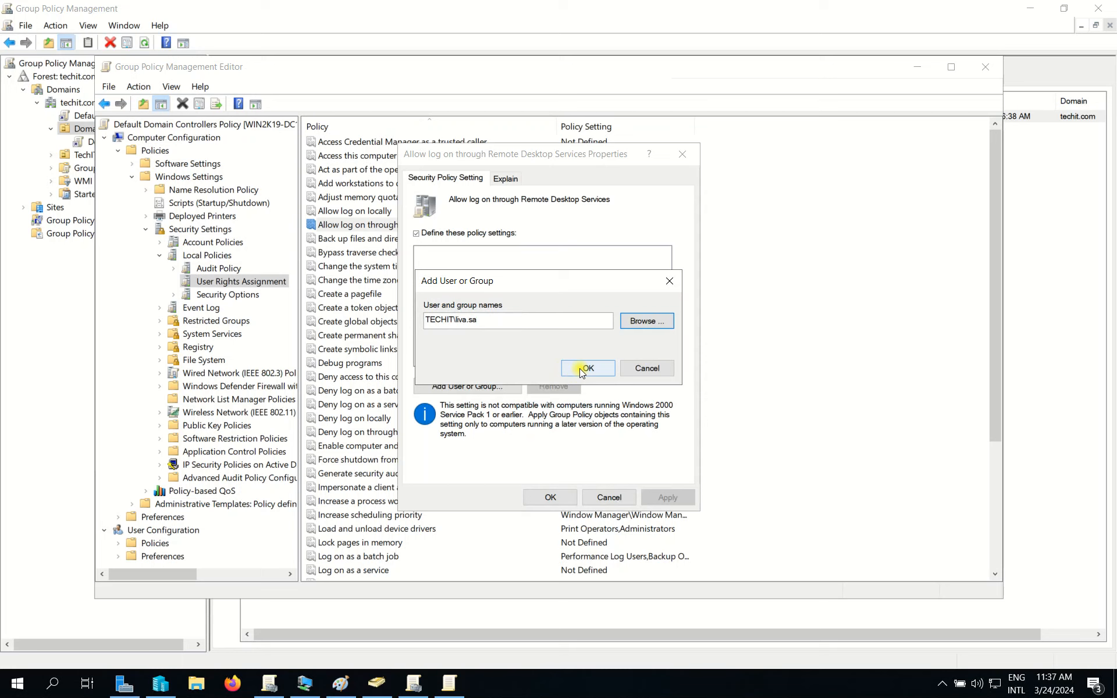
Add the account to the Remote Desktop policy, apply it, and close the policy editor.
{"action": "left_click", "coordinate": [583, 368]}
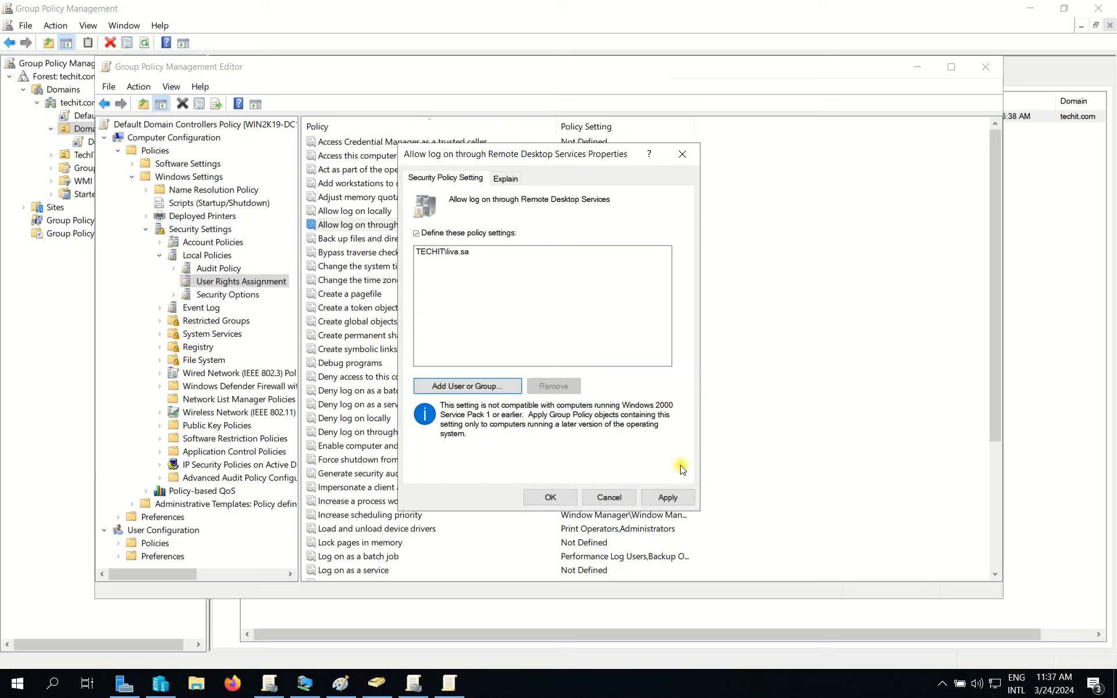
{"action": "left_click", "coordinate": [668, 498]}
{"action": "left_click", "coordinate": [552, 498]}
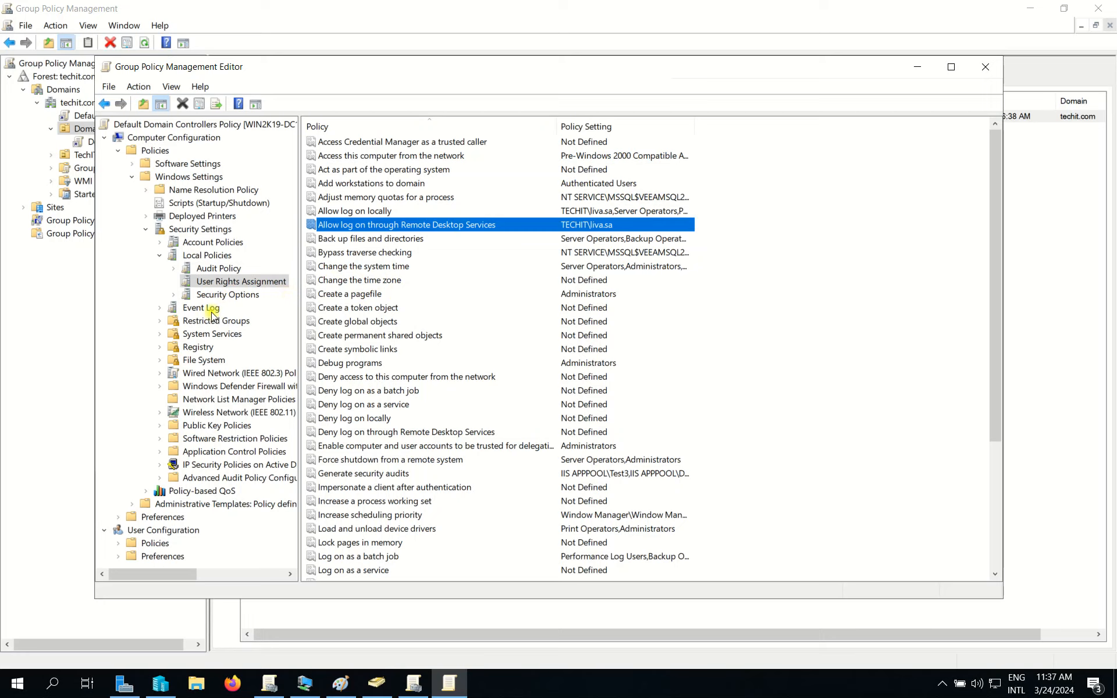
{"action": "left_click", "coordinate": [985, 66]}
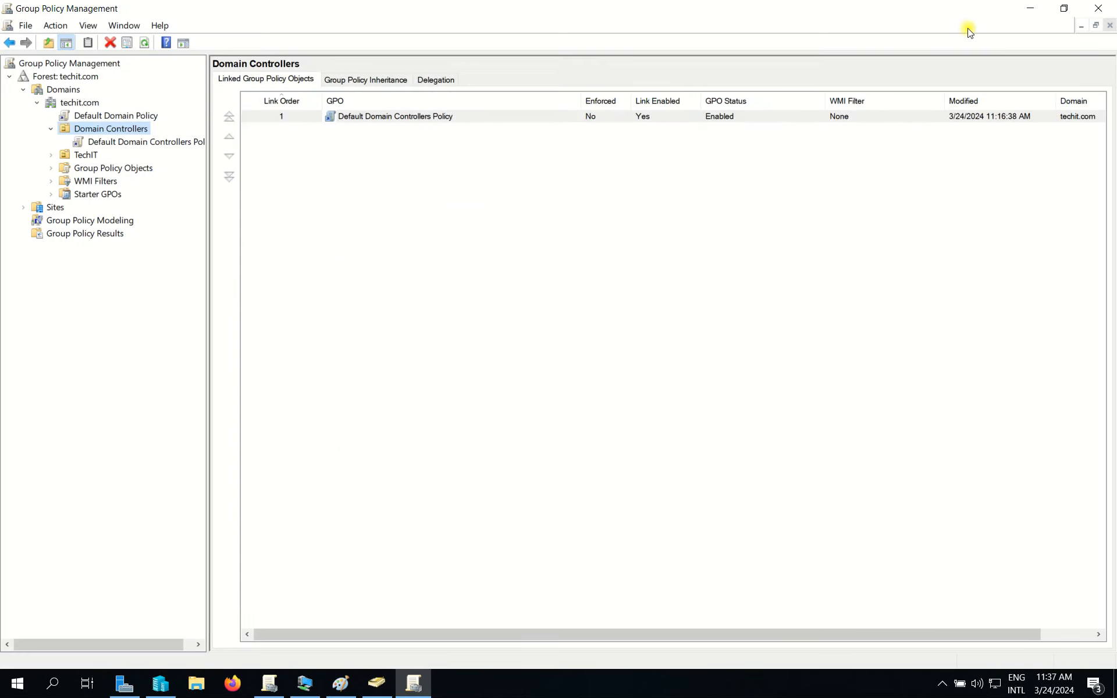
{"action": "left_click", "coordinate": [1078, 26]}
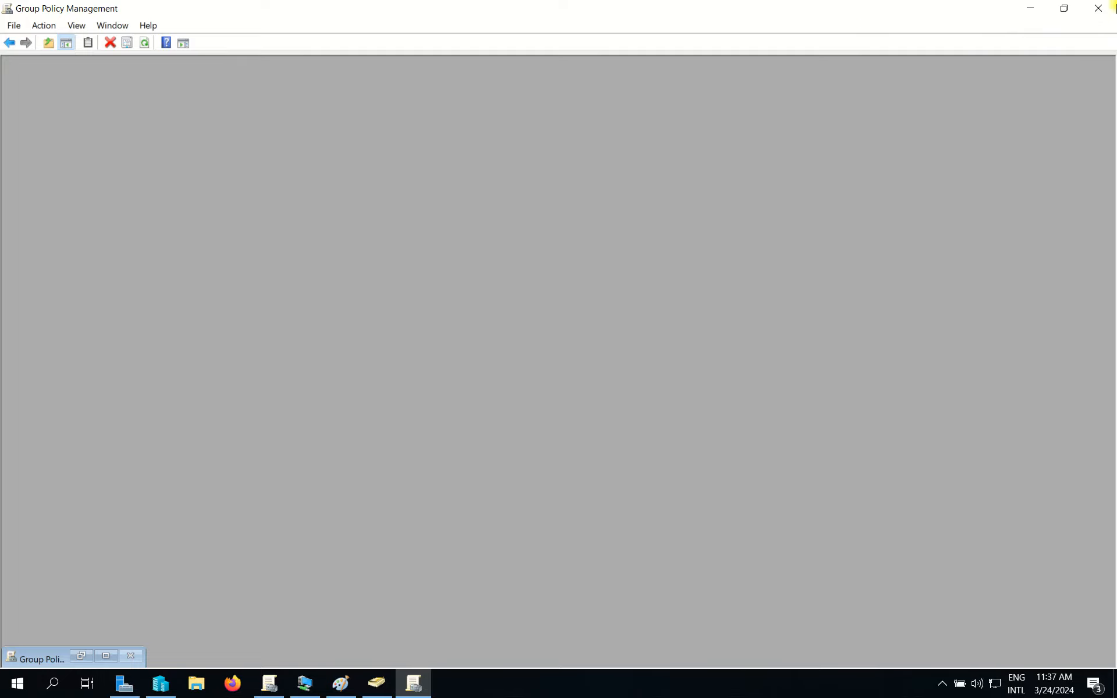
Close Group Policy Management and run gpupdate /force in Command Prompt, then close it.
{"action": "left_click", "coordinate": [1099, 8]}
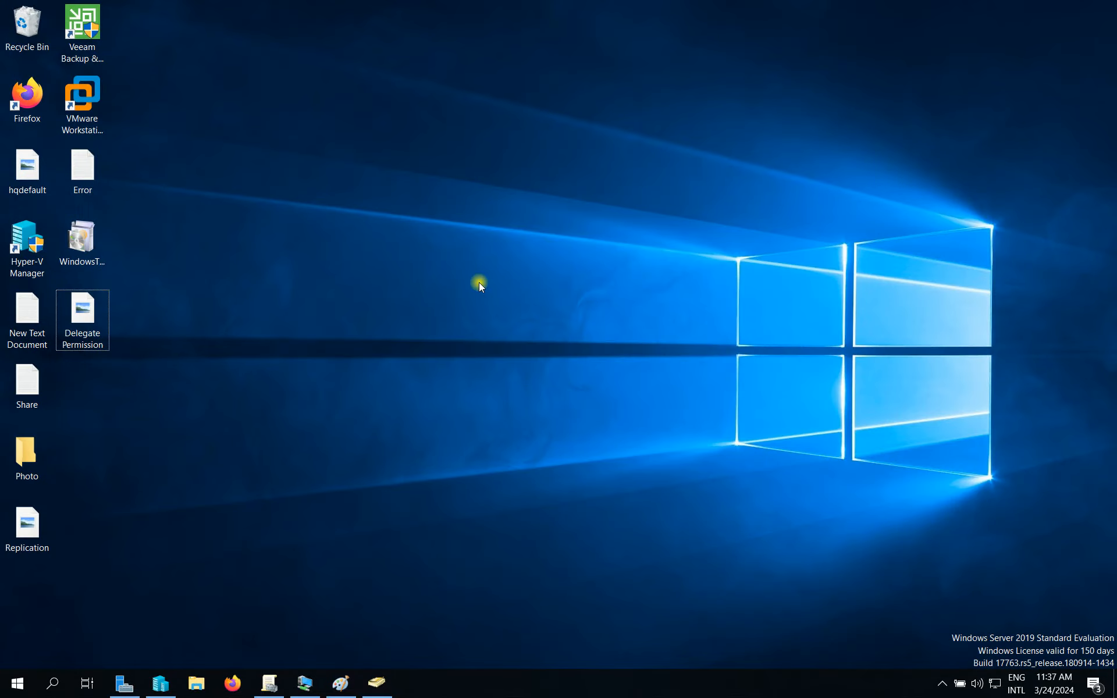
{"action": "key", "text": "super"}
{"action": "type", "text": "ccmd"}
{"action": "key", "text": "BackSpace"}
{"action": "key", "text": "BackSpace"}
{"action": "key", "text": "BackSpace"}
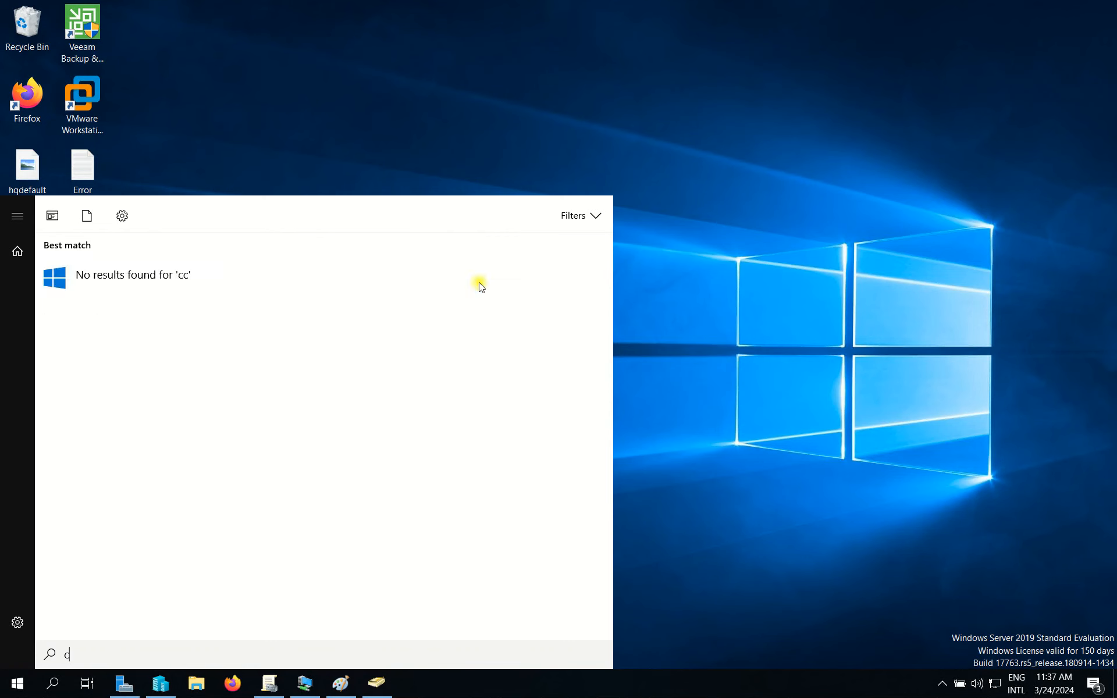
{"action": "key", "text": "Return"}
{"action": "type", "text": "g"}
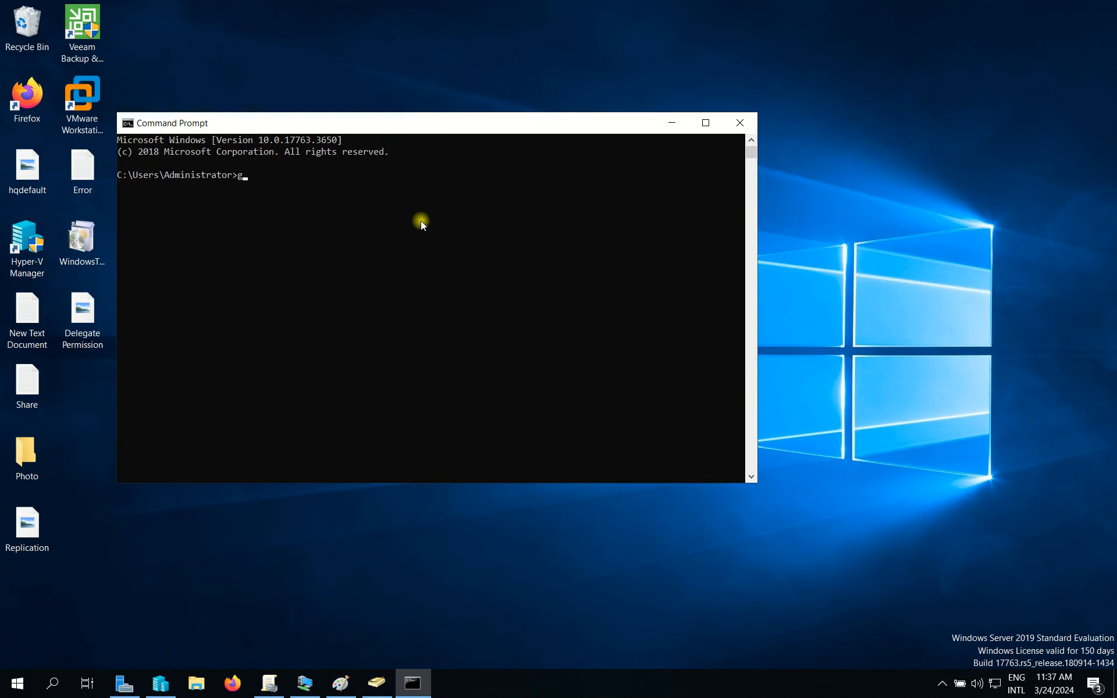
{"action": "type", "text": "pupdate /force"}
{"action": "key", "text": "Return"}
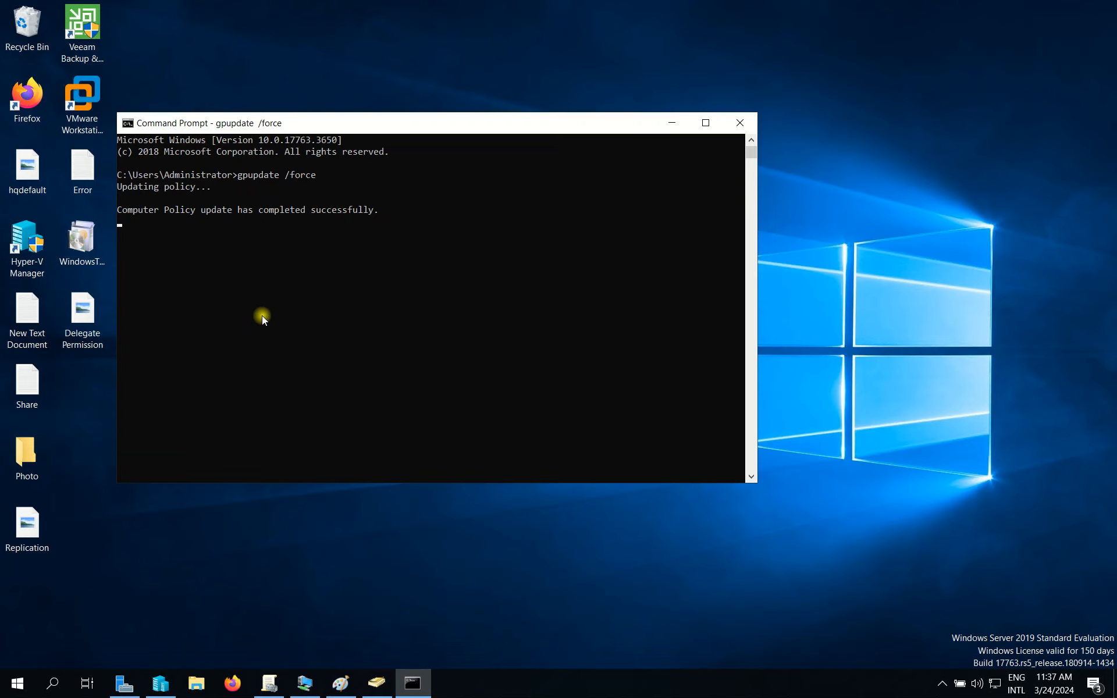
{"action": "left_click", "coordinate": [740, 123]}
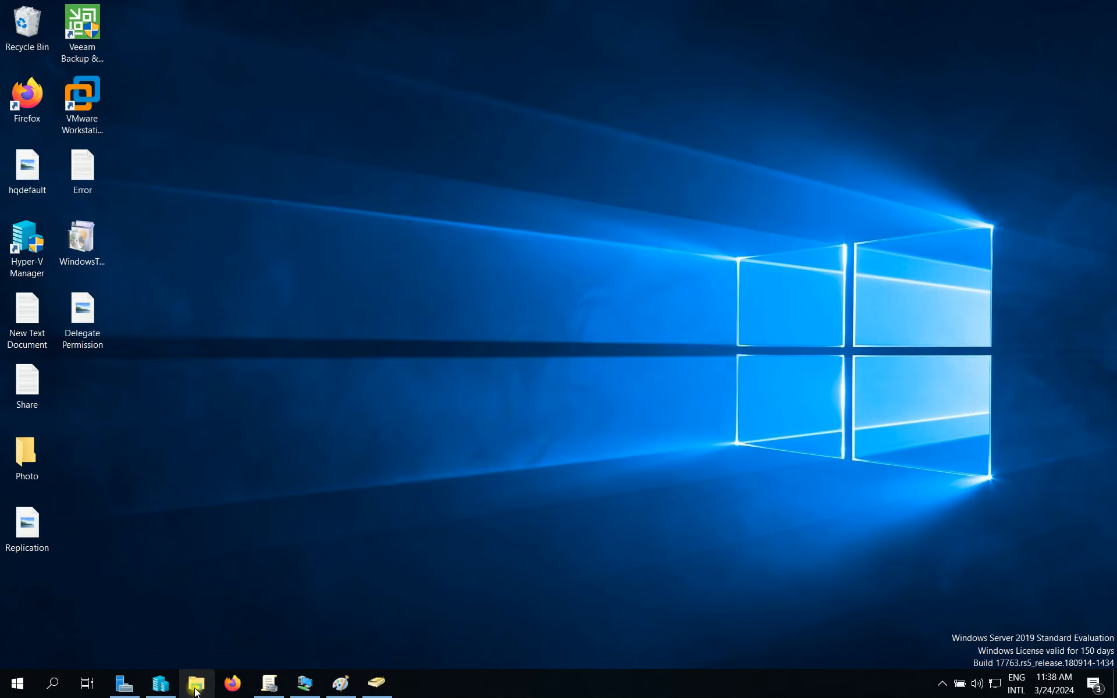
Open This PC's system properties and the Remote Desktop users list in Remote settings.
{"action": "left_click", "coordinate": [197, 686]}
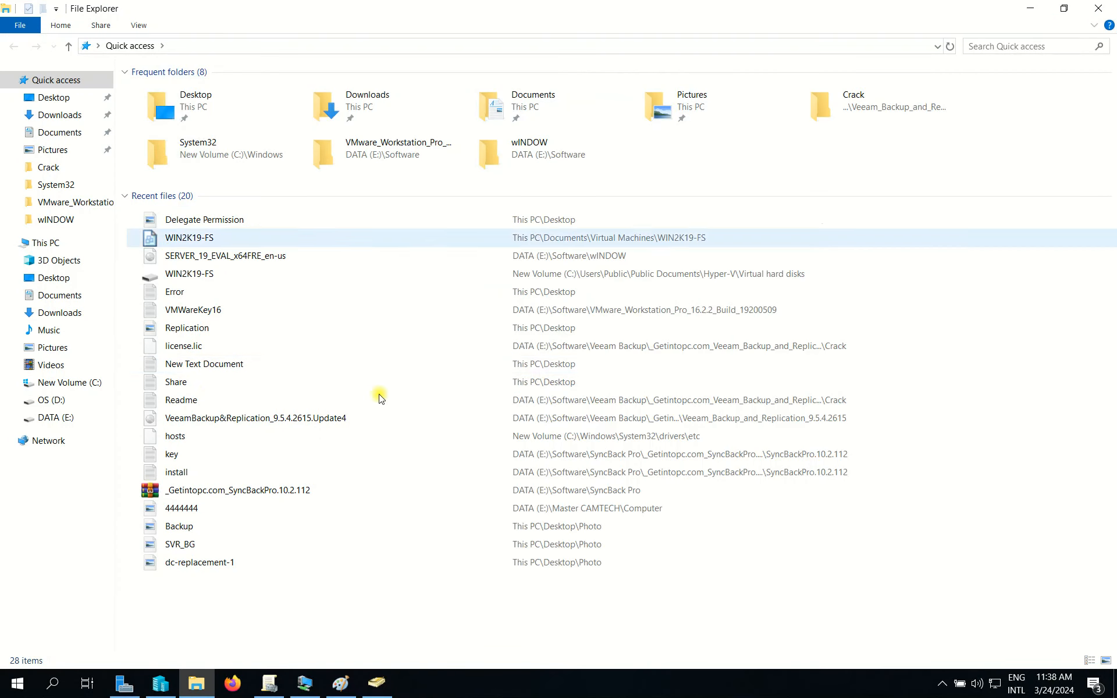
{"action": "right_click", "coordinate": [56, 246]}
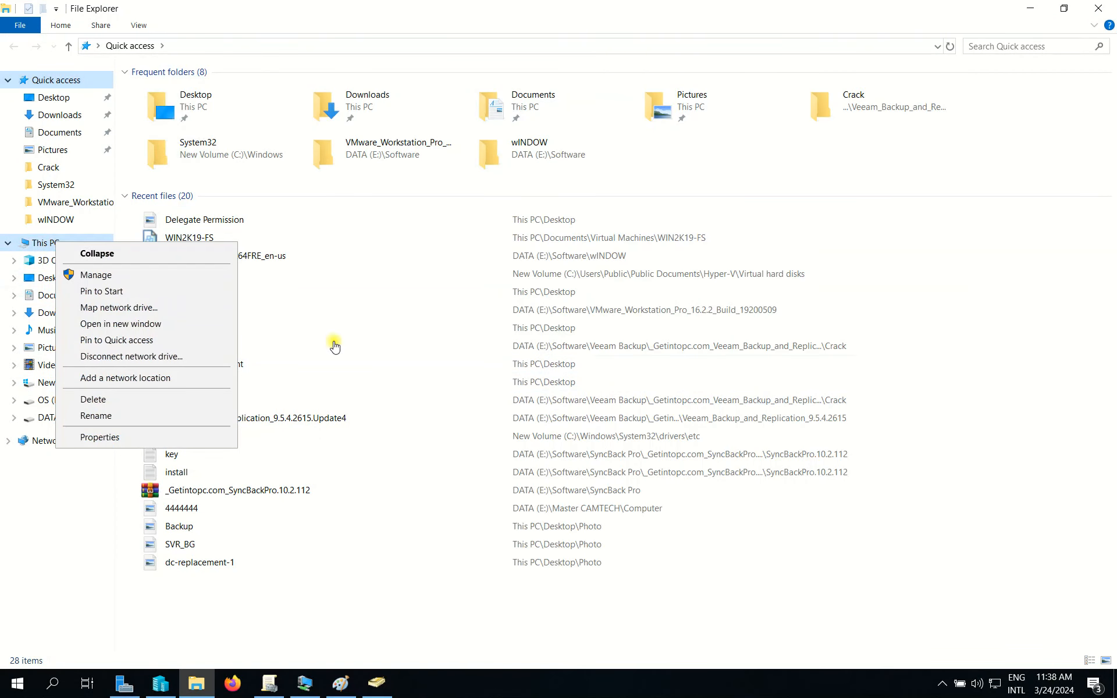
{"action": "left_click", "coordinate": [92, 439]}
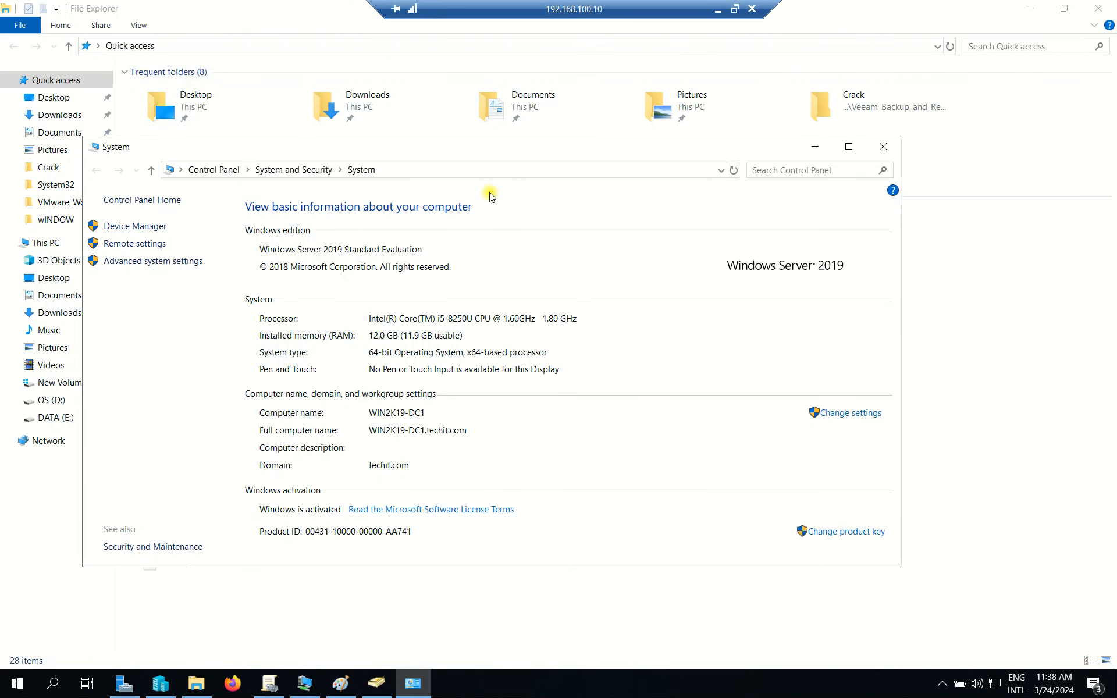
{"action": "left_click", "coordinate": [123, 249]}
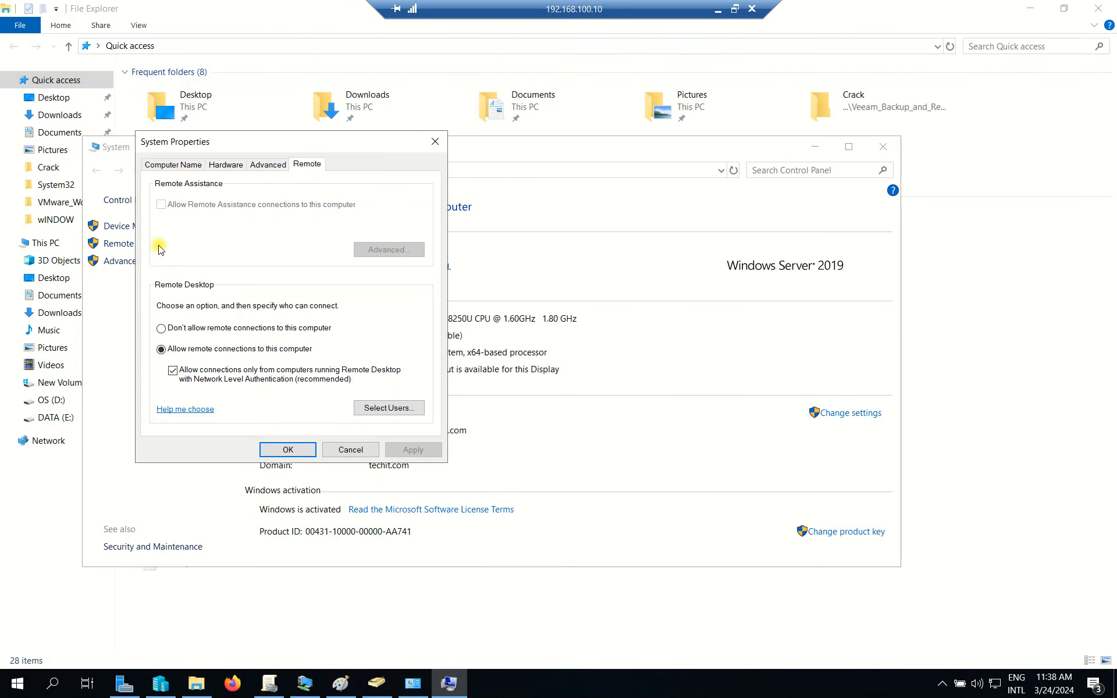
{"action": "left_click_drag", "start_coordinate": [358, 145], "coordinate": [412, 132]}
{"action": "left_click", "coordinate": [461, 402]}
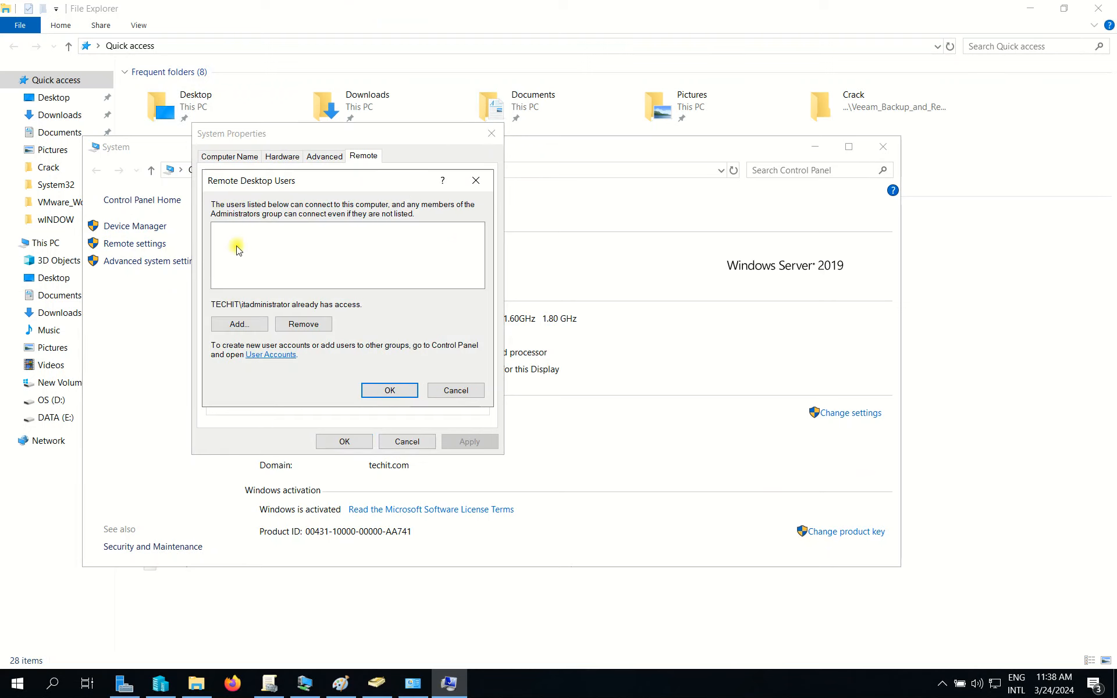
Add the delegated domain user as a Remote Desktop user, confirm, and close all windows.
{"action": "left_click", "coordinate": [248, 319]}
{"action": "type", "text": "siv"}
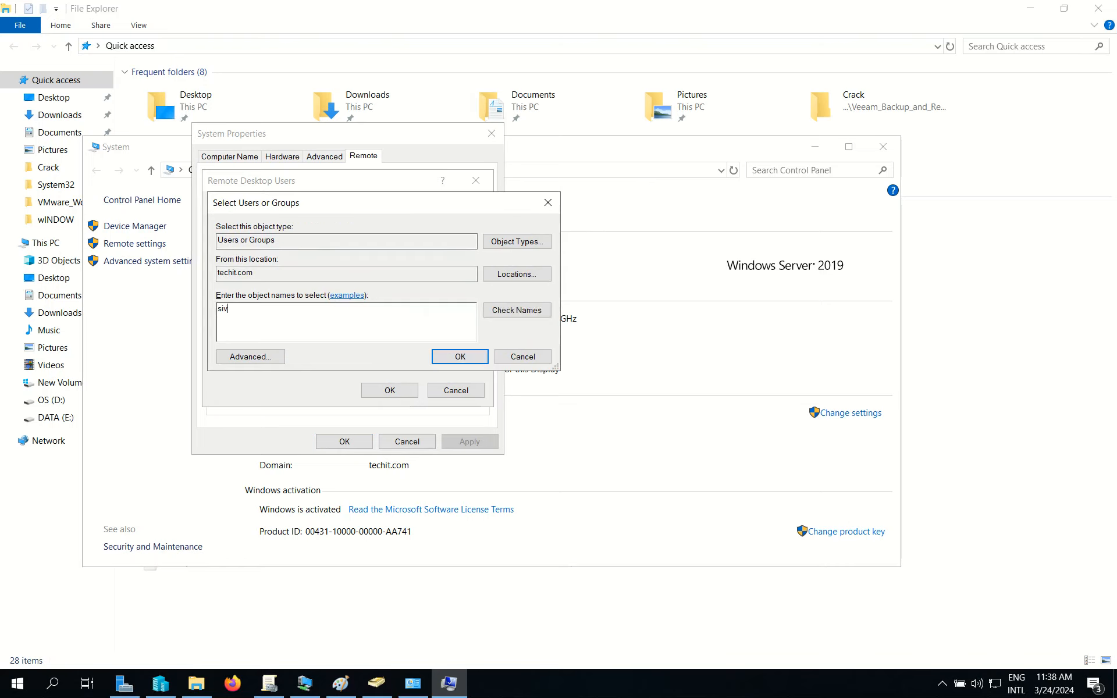
{"action": "type", "text": "a"}
{"action": "key", "text": "BackSpace"}
{"action": "key", "text": "BackSpace"}
{"action": "key", "text": "BackSpace"}
{"action": "key", "text": "BackSpace"}
{"action": "type", "text": "liva.sa"}
{"action": "left_click", "coordinate": [492, 311]}
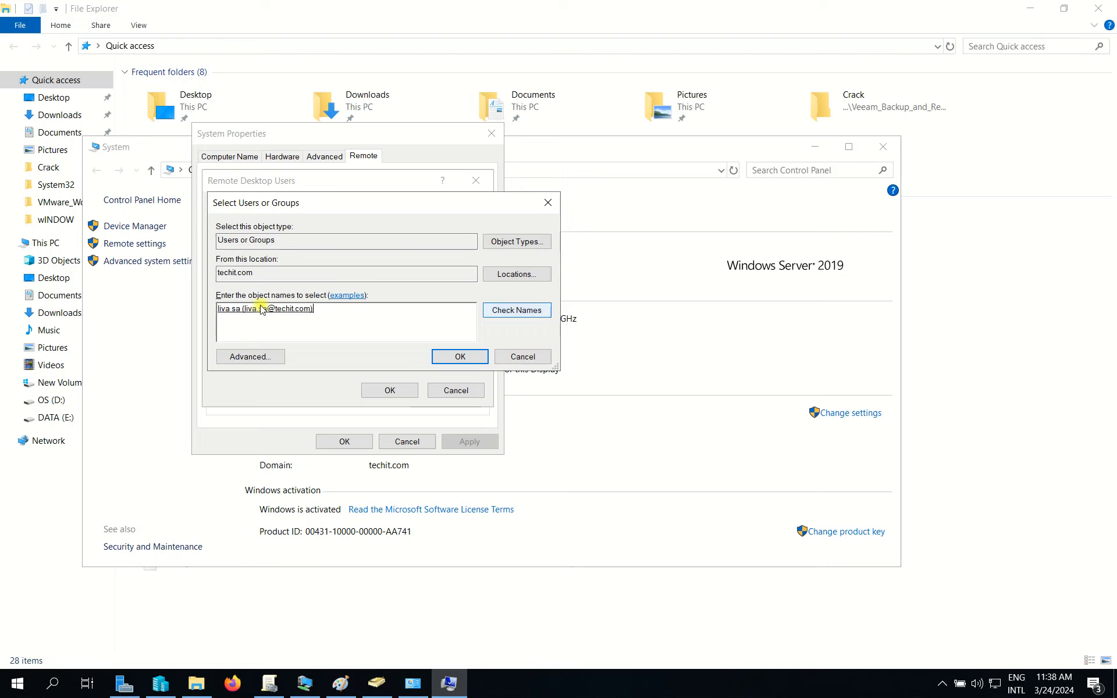
{"action": "left_click_drag", "start_coordinate": [341, 311], "coordinate": [107, 298]}
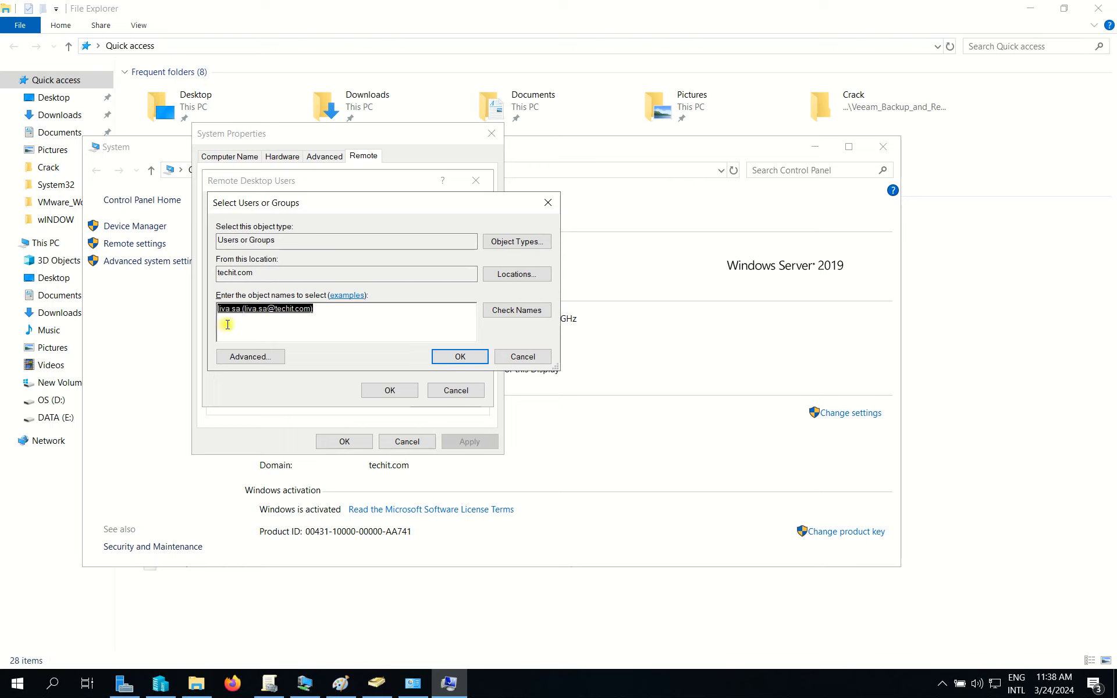
{"action": "left_click", "coordinate": [440, 357]}
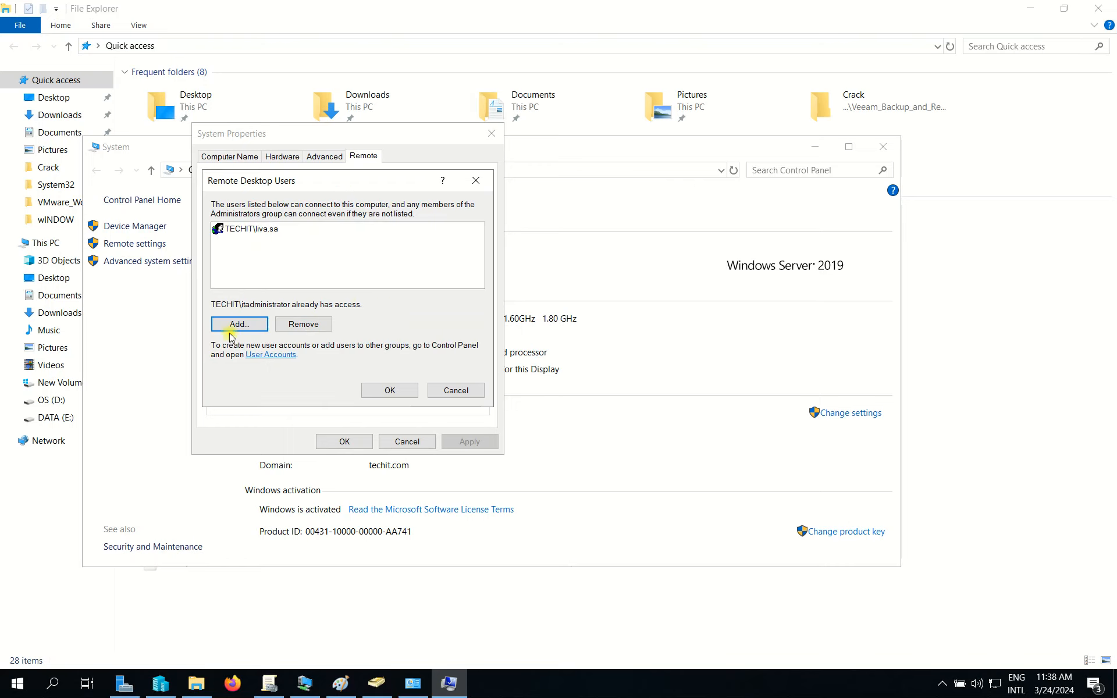
{"action": "left_click", "coordinate": [390, 391]}
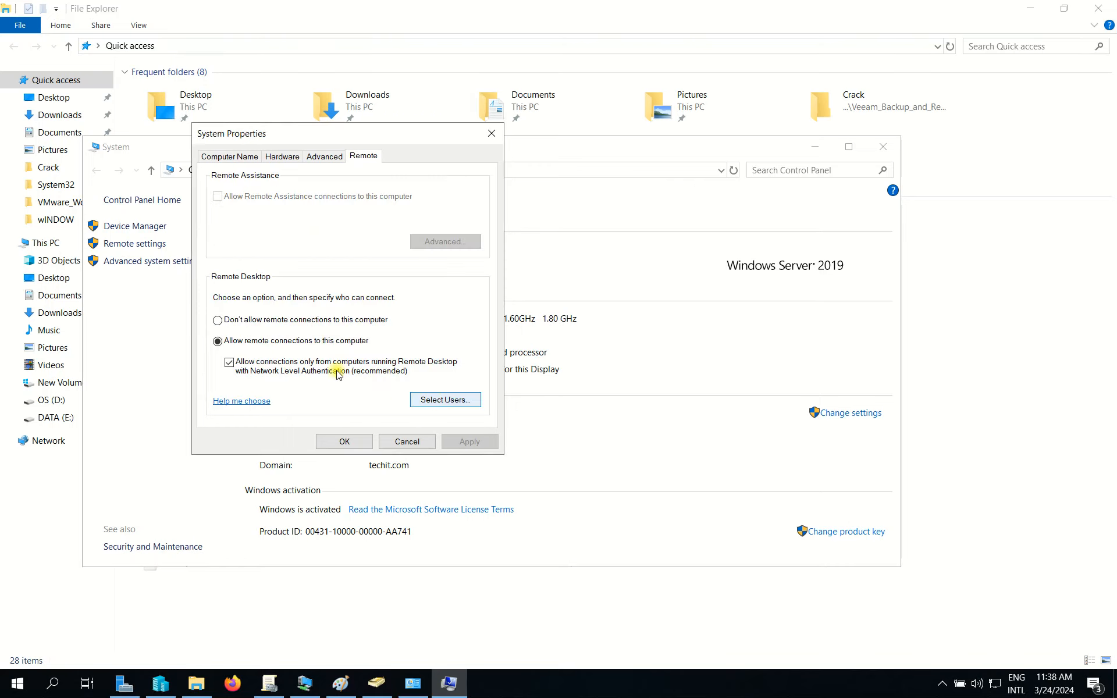
{"action": "left_click", "coordinate": [405, 440]}
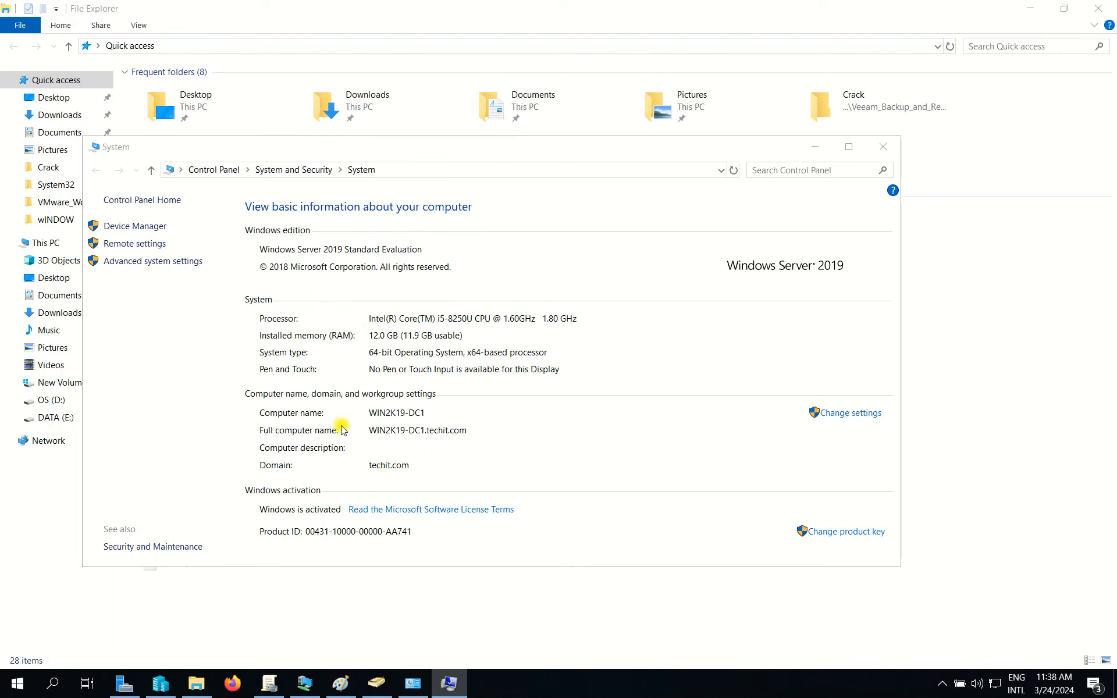
{"action": "left_click", "coordinate": [883, 147]}
{"action": "left_click", "coordinate": [1098, 8]}
Refresh the host desktop.
{"action": "right_click", "coordinate": [391, 197]}
{"action": "right_click", "coordinate": [290, 177]}
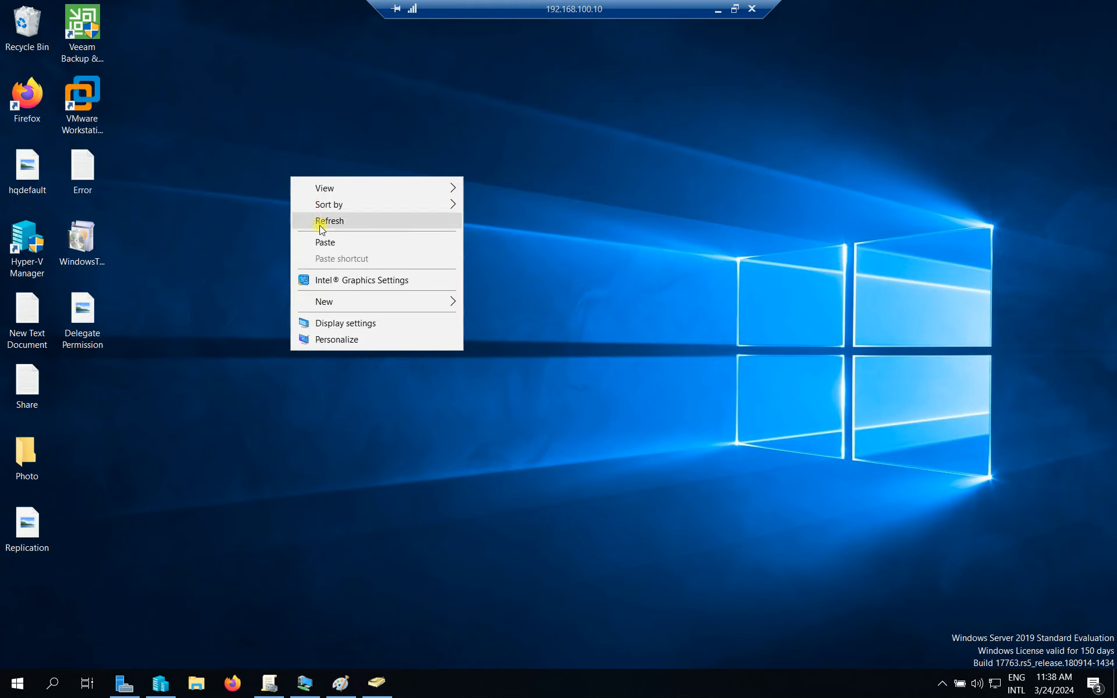
{"action": "left_click", "coordinate": [321, 224]}
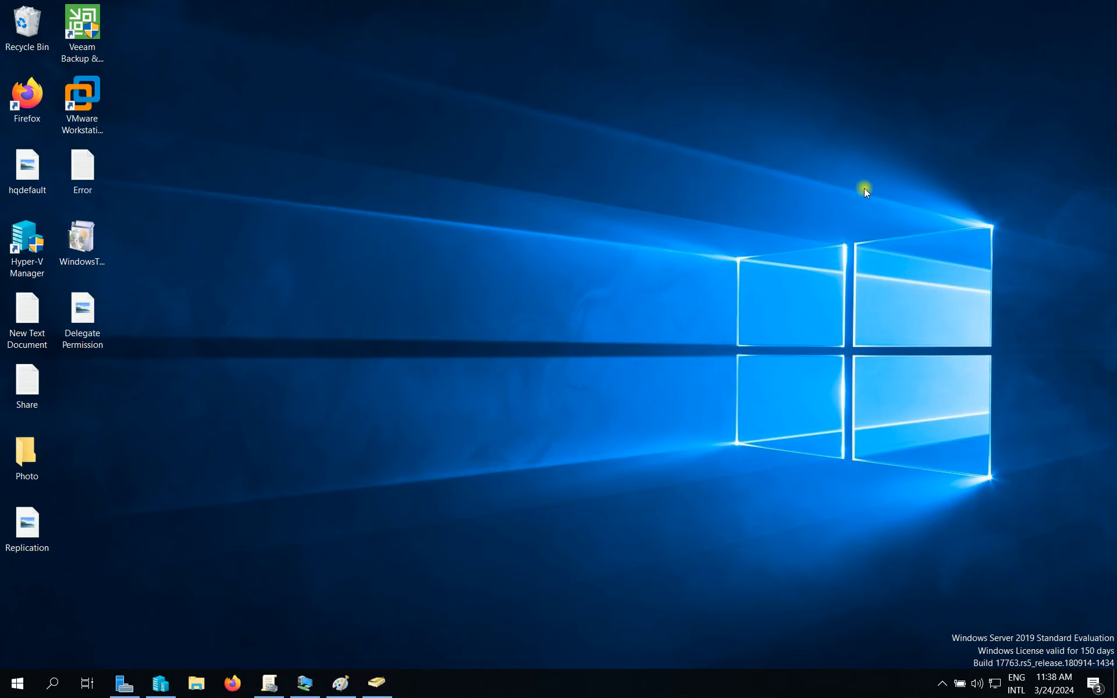
Open the Win10-client VM and sign in with the delegated user's password.
{"action": "left_click", "coordinate": [305, 687]}
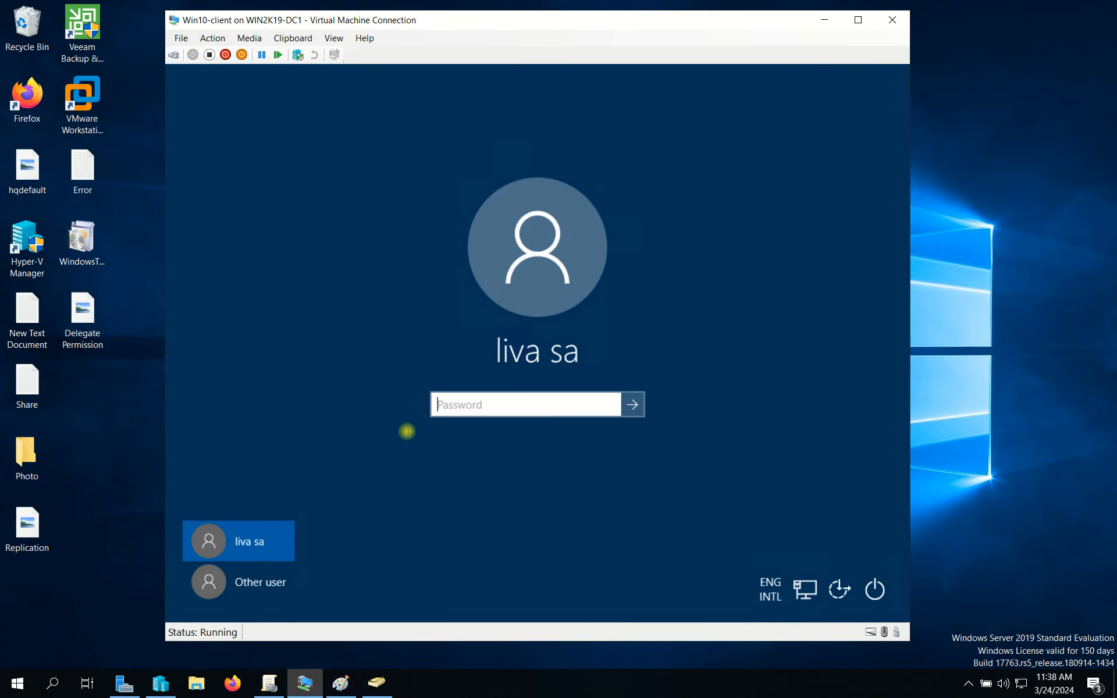
{"action": "left_click", "coordinate": [485, 401]}
{"action": "type", "text": "•"}
{"action": "key", "text": "BackSpace"}
{"action": "type", "text": "•"}
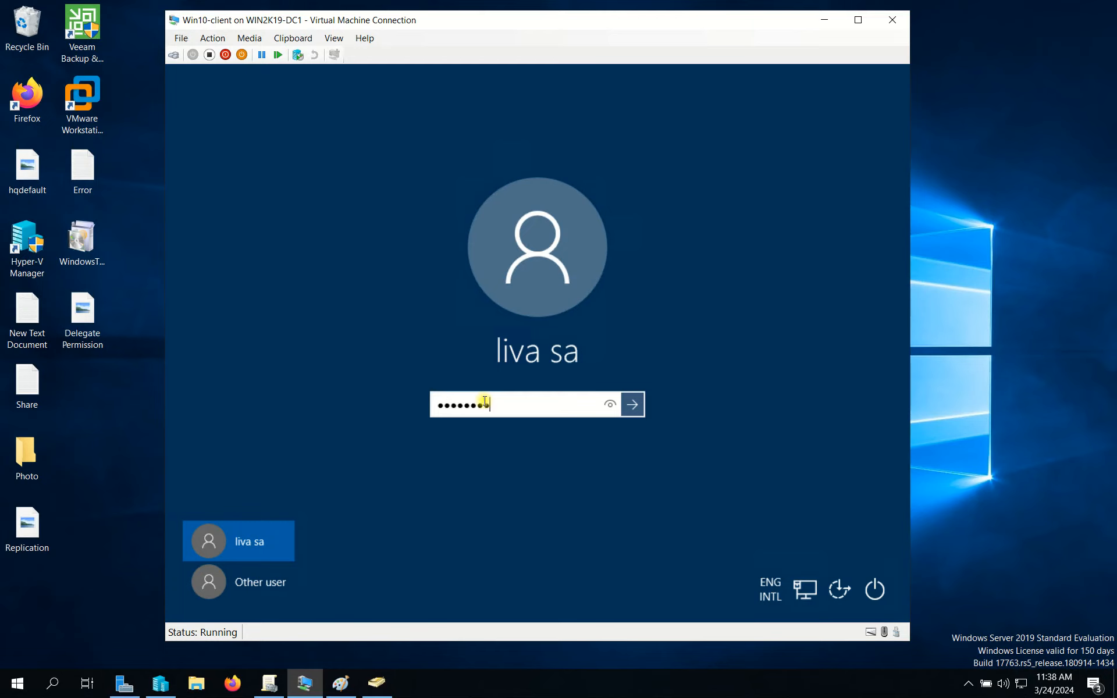
{"action": "key", "text": "Return"}
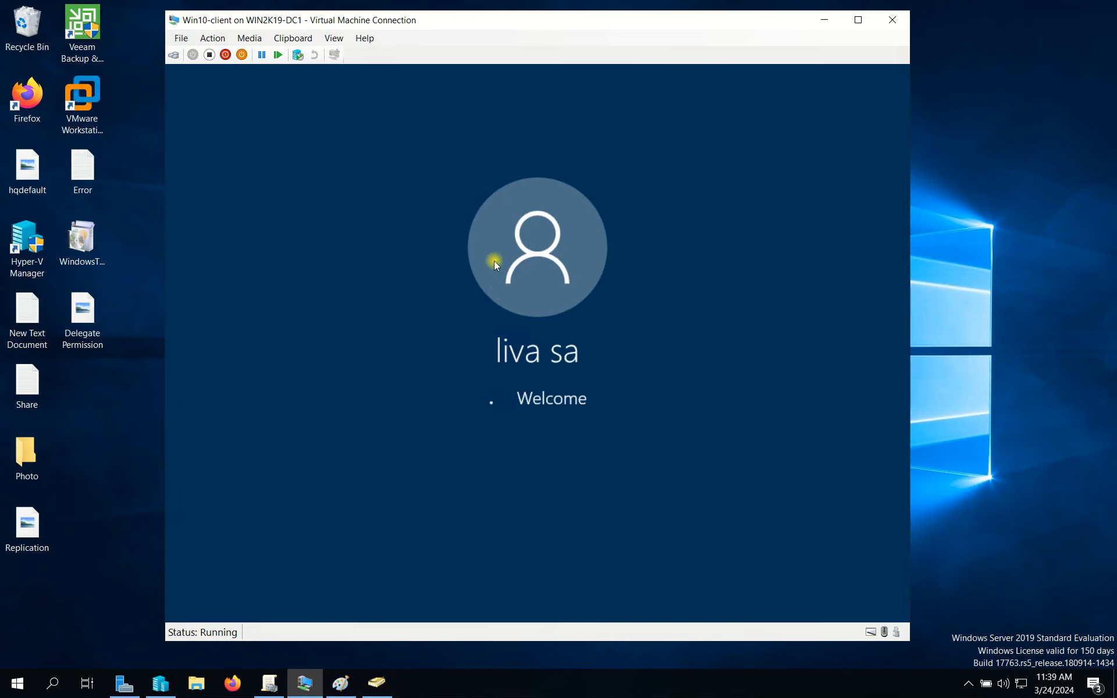
Refresh the Win10-client guest desktop several times.
{"action": "left_click_drag", "start_coordinate": [628, 22], "coordinate": [642, 21]}
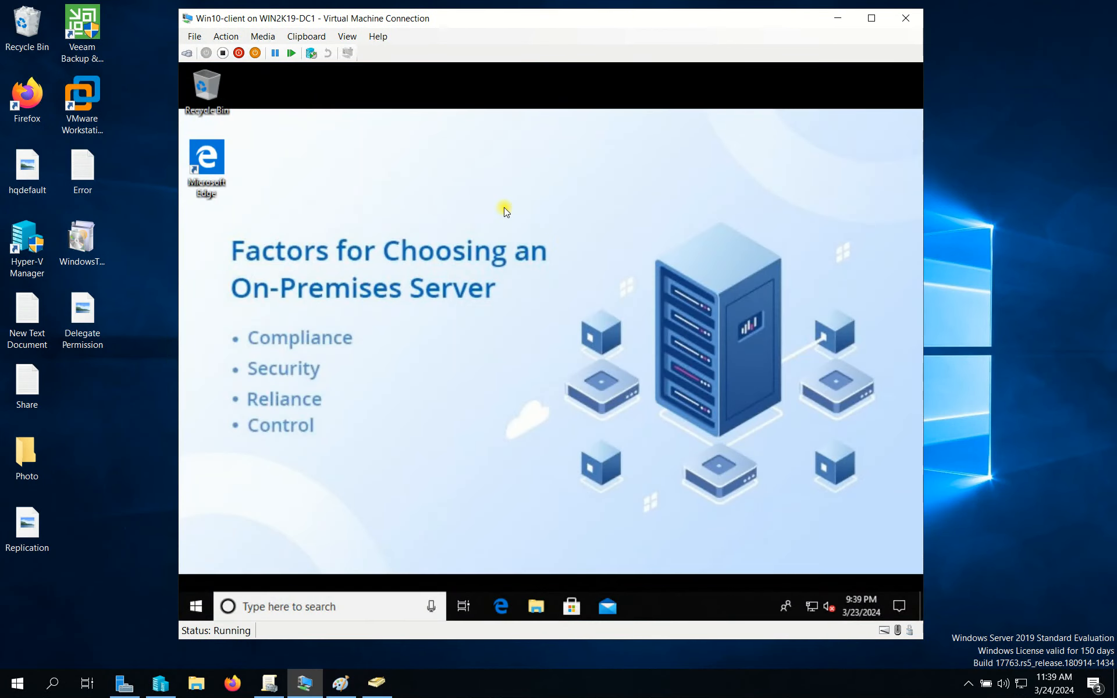
{"action": "right_click", "coordinate": [504, 207]}
{"action": "left_click", "coordinate": [566, 257]}
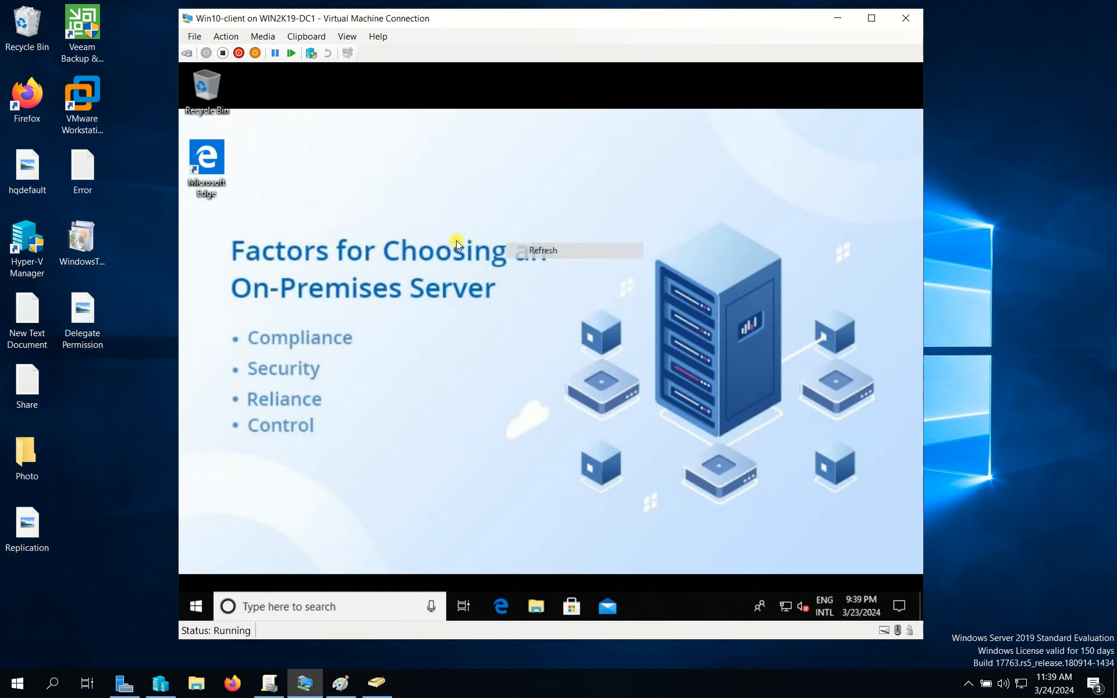
{"action": "right_click", "coordinate": [456, 240]}
{"action": "left_click", "coordinate": [488, 283]}
{"action": "right_click", "coordinate": [609, 257]}
{"action": "left_click", "coordinate": [572, 247]}
{"action": "right_click", "coordinate": [435, 296]}
{"action": "left_click", "coordinate": [455, 281]}
{"action": "right_click", "coordinate": [523, 267]}
{"action": "left_click", "coordinate": [596, 310]}
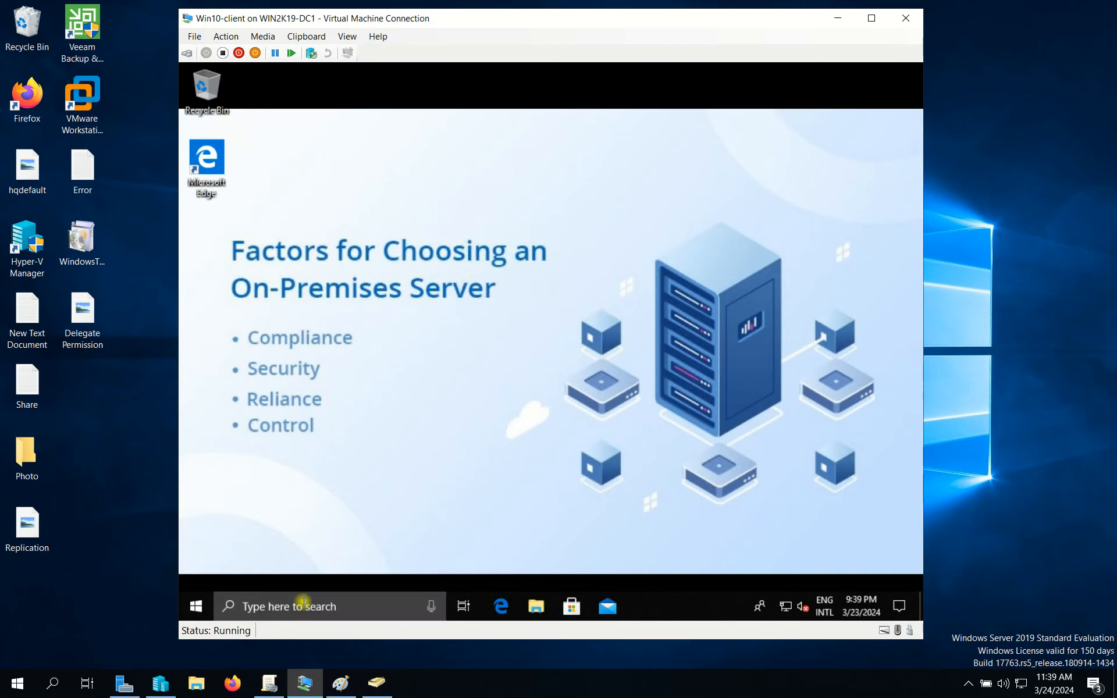
{"action": "left_click", "coordinate": [304, 605]}
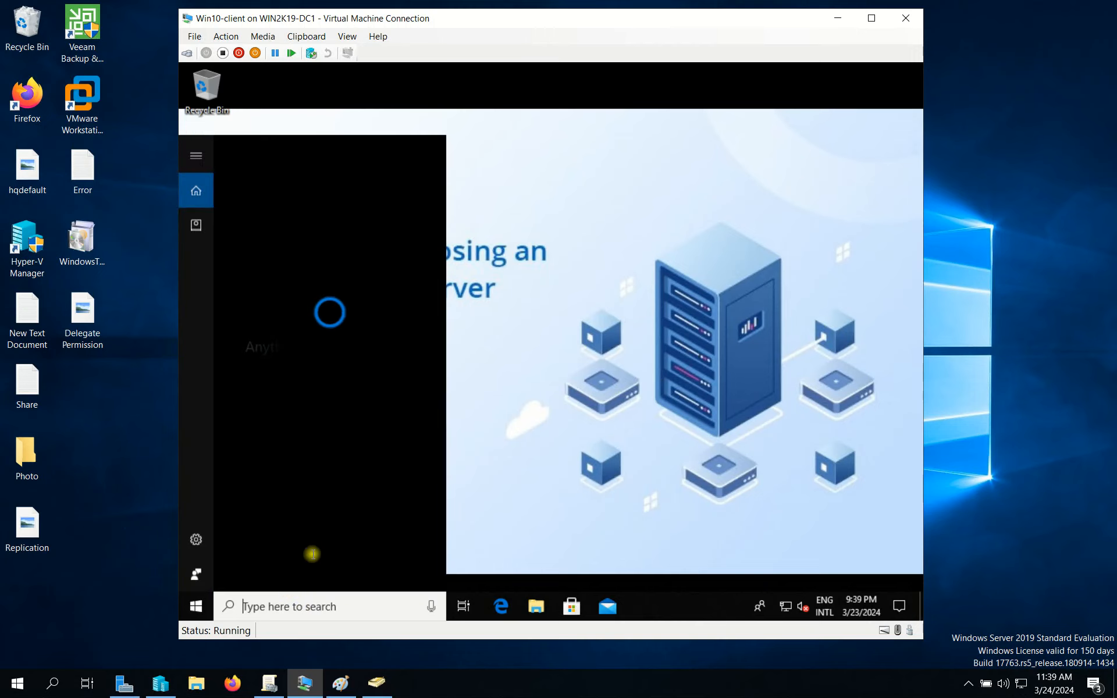
{"action": "left_click", "coordinate": [612, 395]}
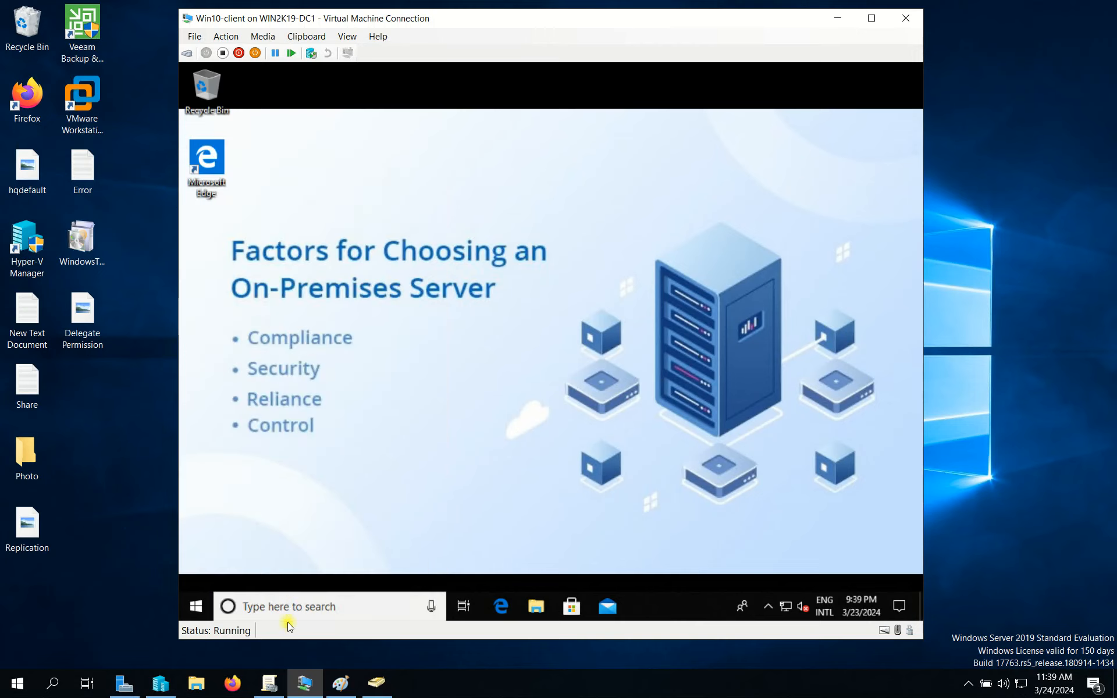
{"action": "left_click", "coordinate": [291, 603]}
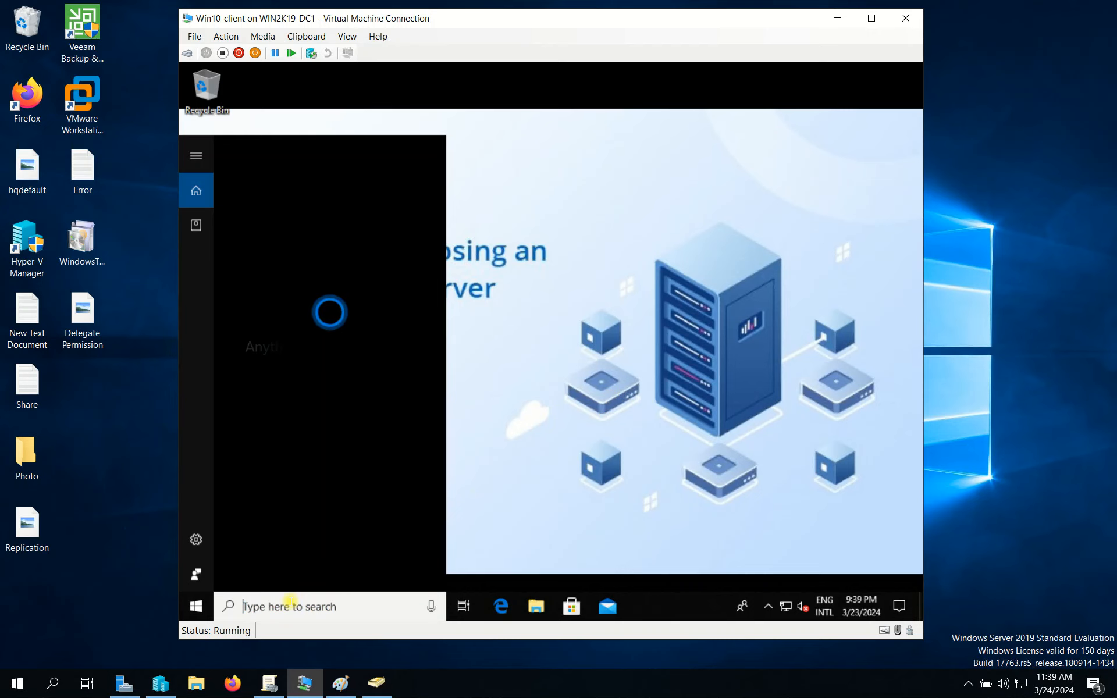
{"action": "key", "text": "super+r"}
{"action": "type", "text": "d"}
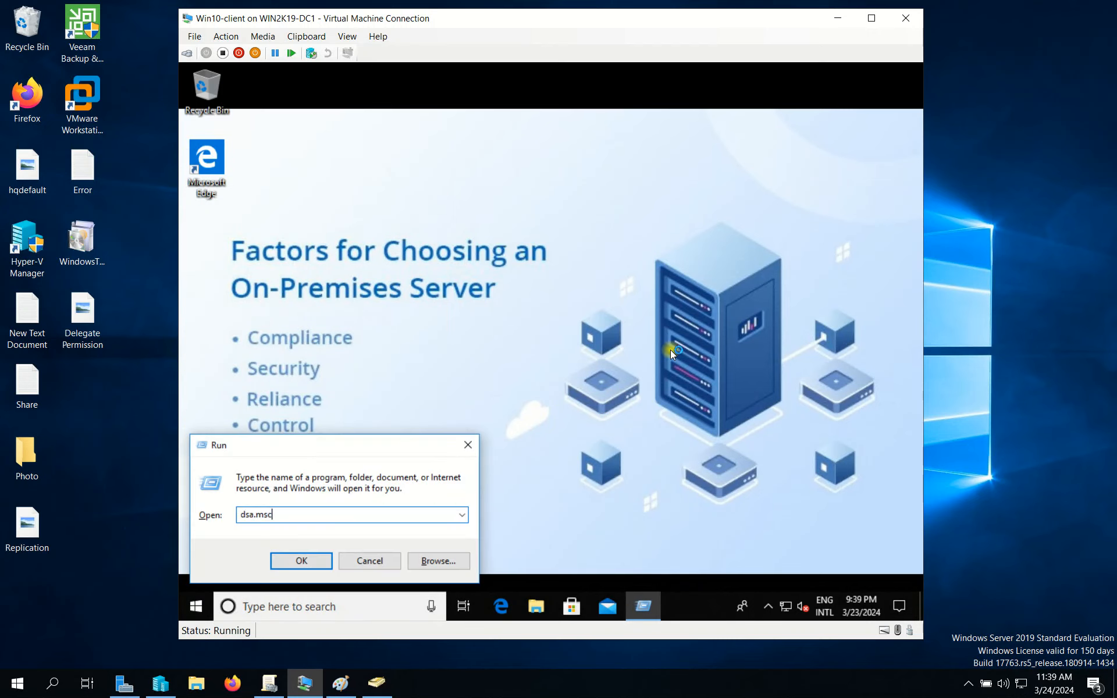
{"action": "key", "text": "Return"}
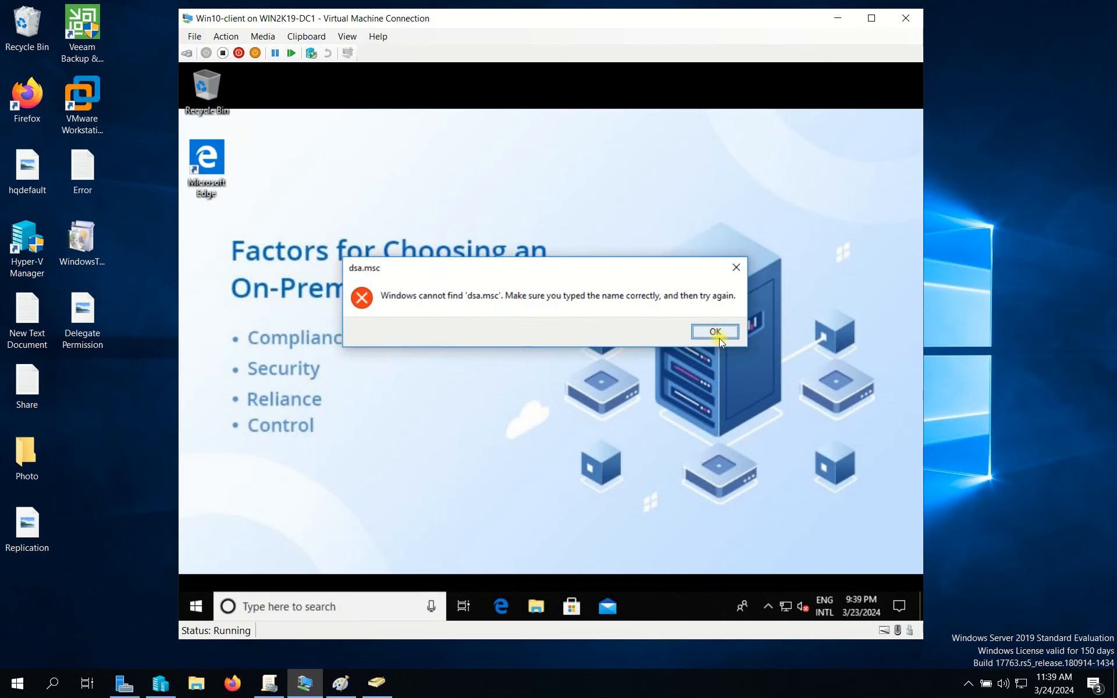
{"action": "left_click", "coordinate": [716, 336]}
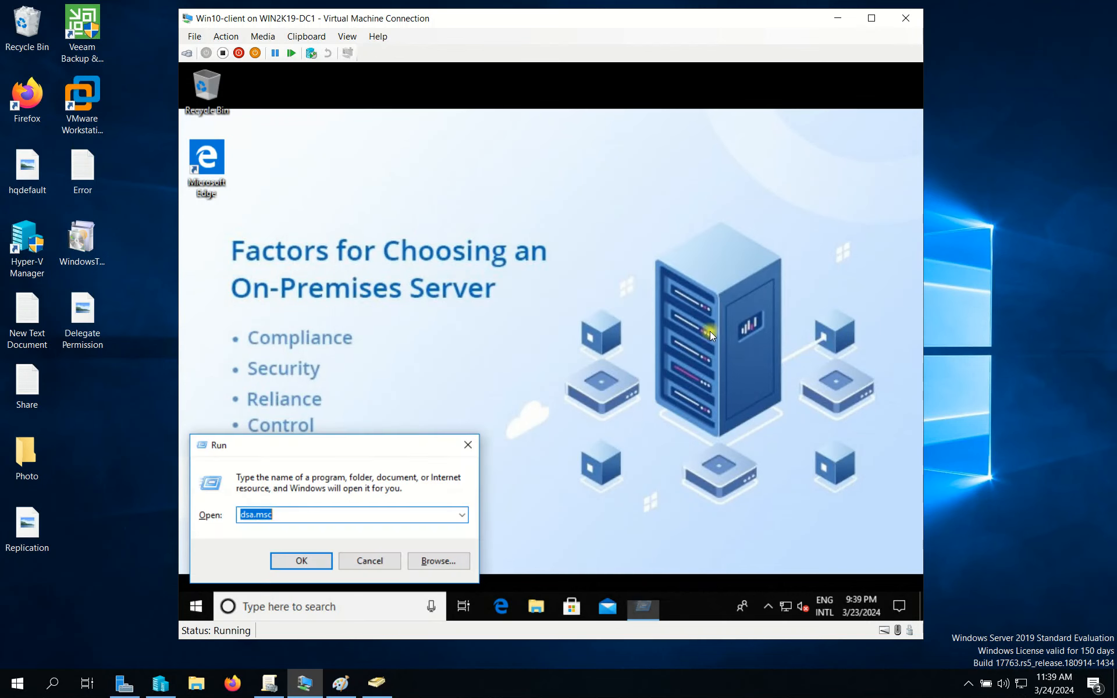
{"action": "left_click", "coordinate": [470, 444]}
{"action": "left_click", "coordinate": [272, 606]}
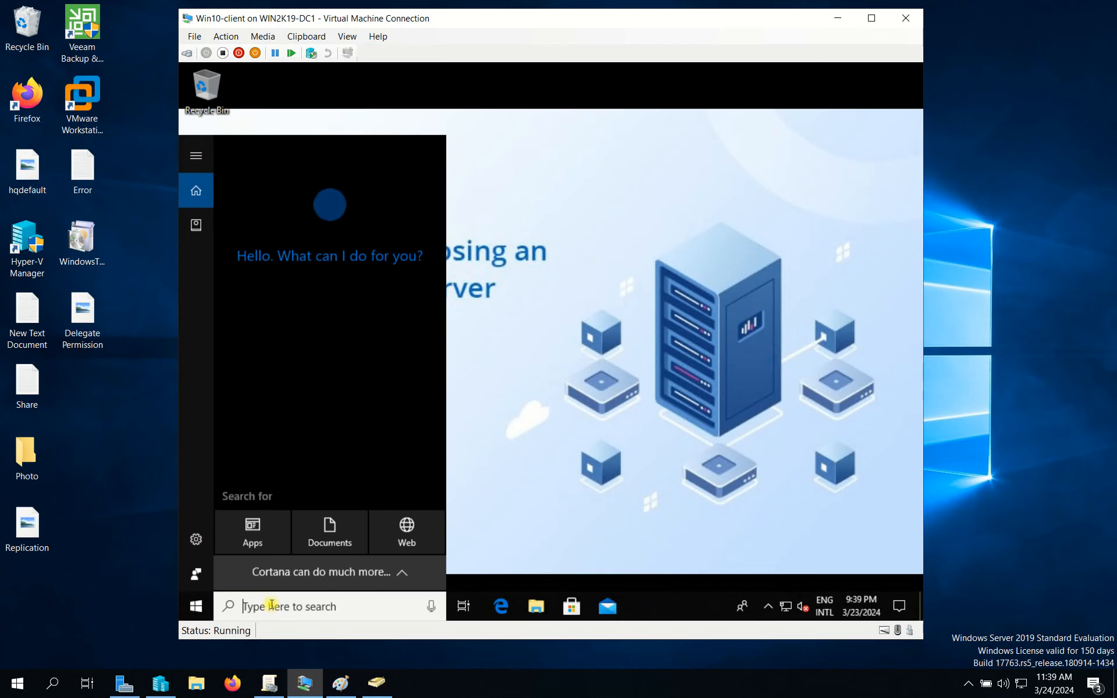
{"action": "type", "text": "d"}
{"action": "key", "text": "BackSpace"}
{"action": "type", "text": "ser"}
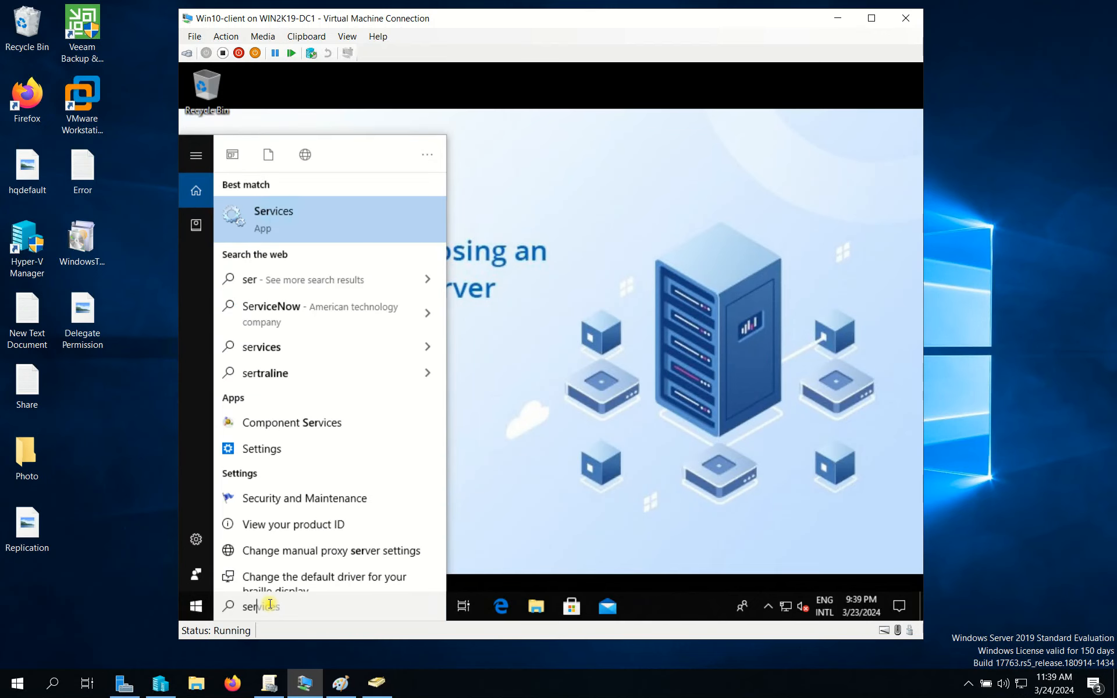
{"action": "type", "text": "ver manager"}
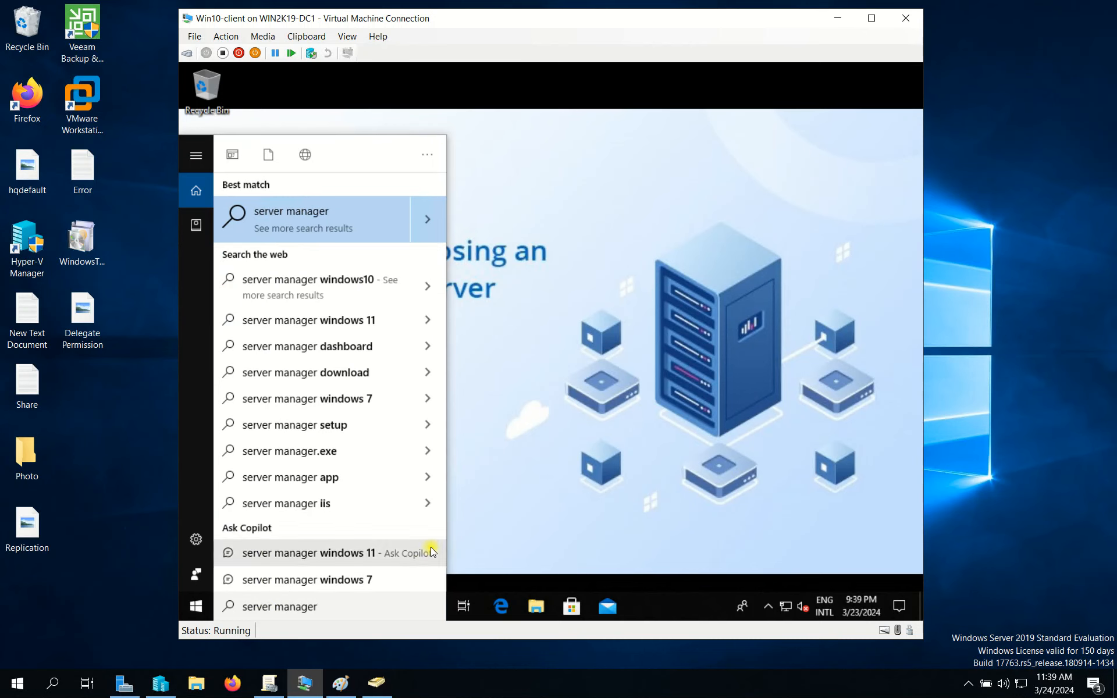
{"action": "key", "text": "BackSpace"}
{"action": "key", "text": "BackSpace"}
{"action": "key", "text": "BackSpace"}
{"action": "key", "text": "BackSpace"}
{"action": "key", "text": "BackSpace"}
{"action": "key", "text": "BackSpace"}
{"action": "key", "text": "BackSpace"}
{"action": "key", "text": "BackSpace"}
{"action": "key", "text": "BackSpace"}
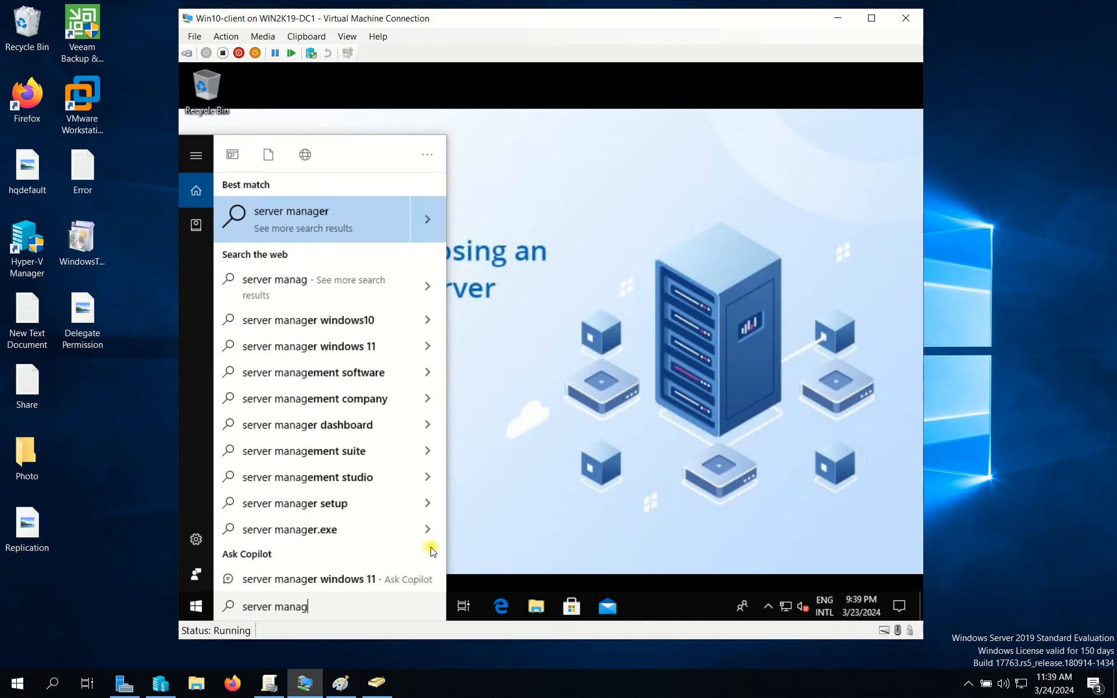
{"action": "key", "text": "BackSpace"}
{"action": "key", "text": "BackSpace"}
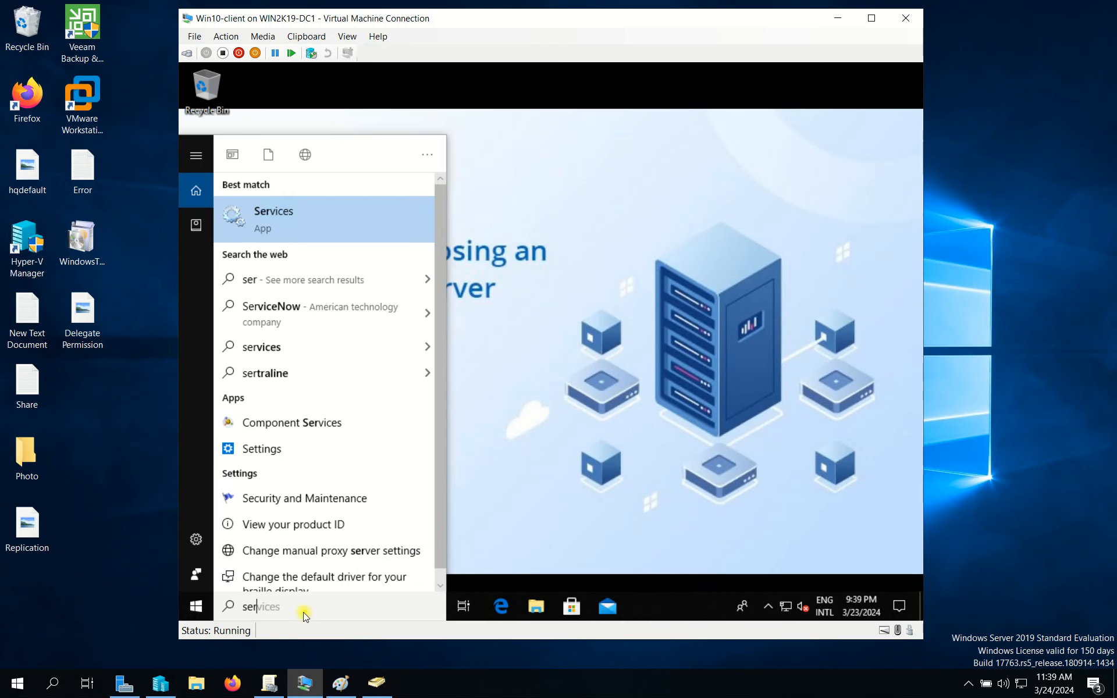
{"action": "key", "text": "BackSpace"}
{"action": "key", "text": "BackSpace"}
{"action": "key", "text": "BackSpace"}
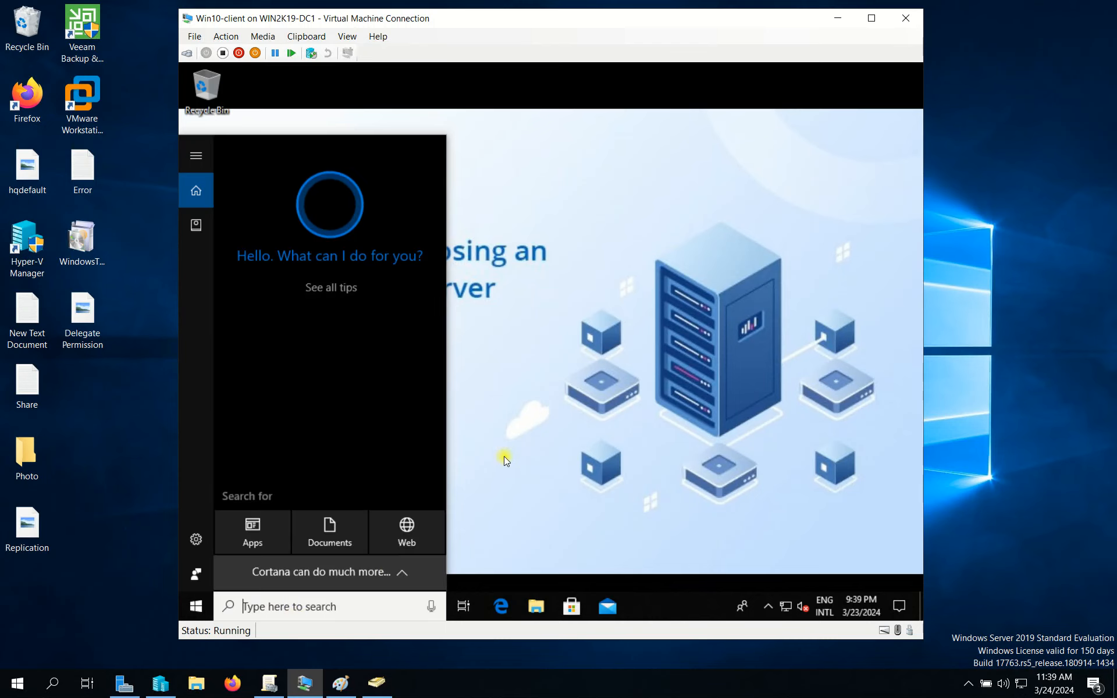
{"action": "left_click", "coordinate": [487, 473]}
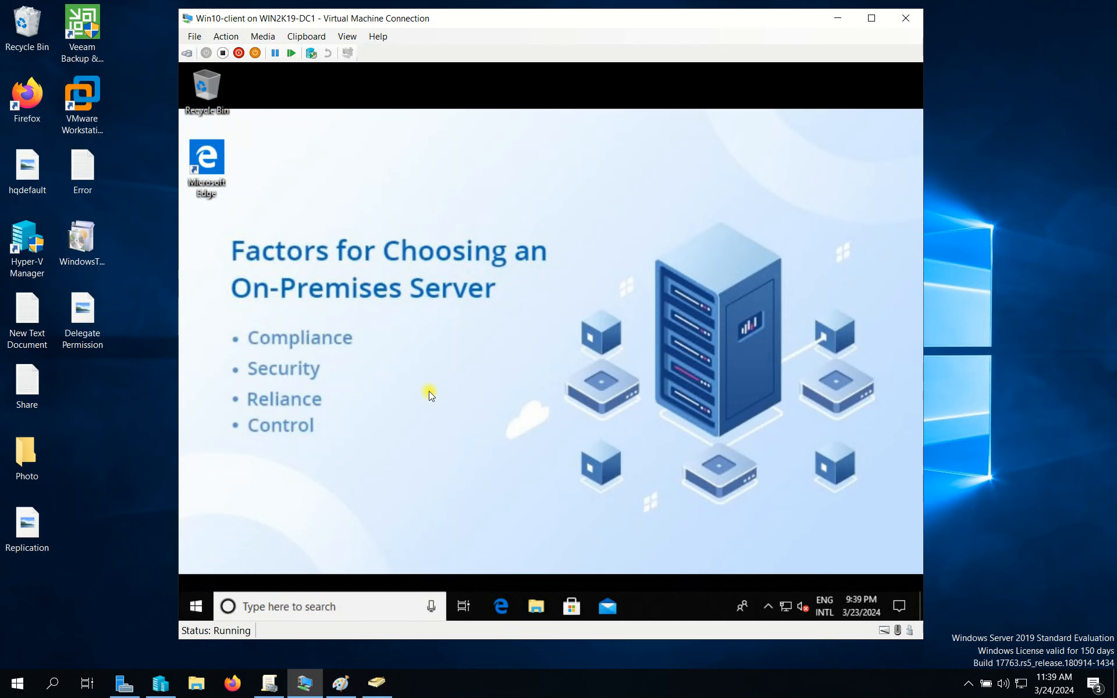
{"action": "key", "text": "super+r"}
{"action": "key", "text": "Escape"}
{"action": "left_click", "coordinate": [196, 607]}
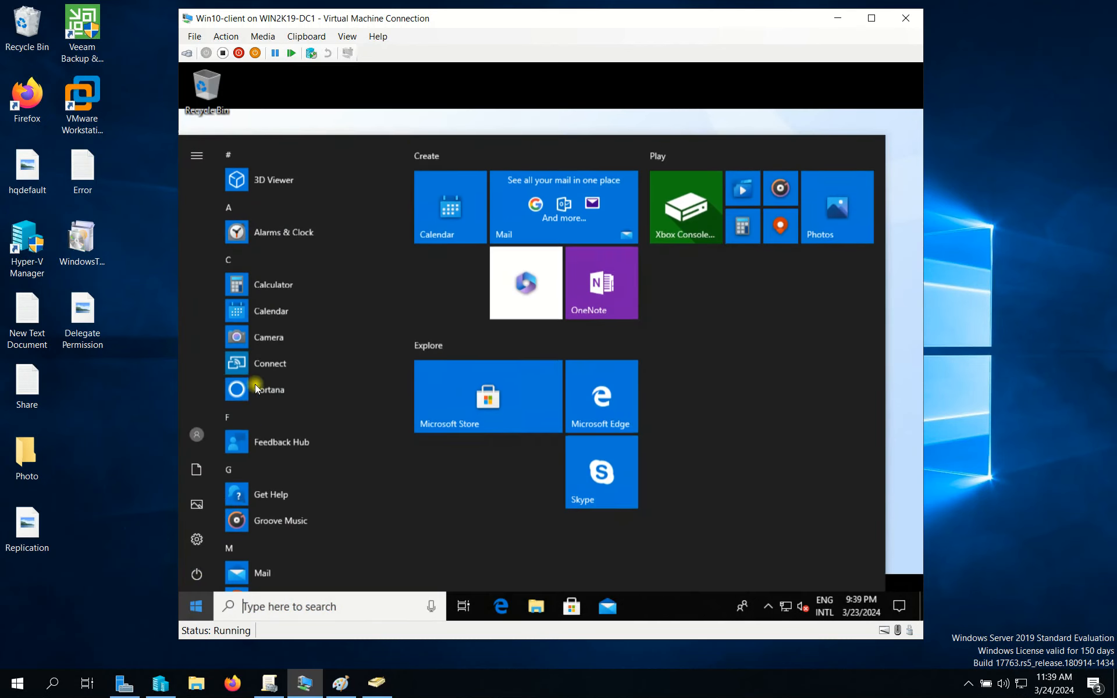
{"action": "left_click", "coordinate": [201, 155]}
{"action": "left_click", "coordinate": [230, 155]}
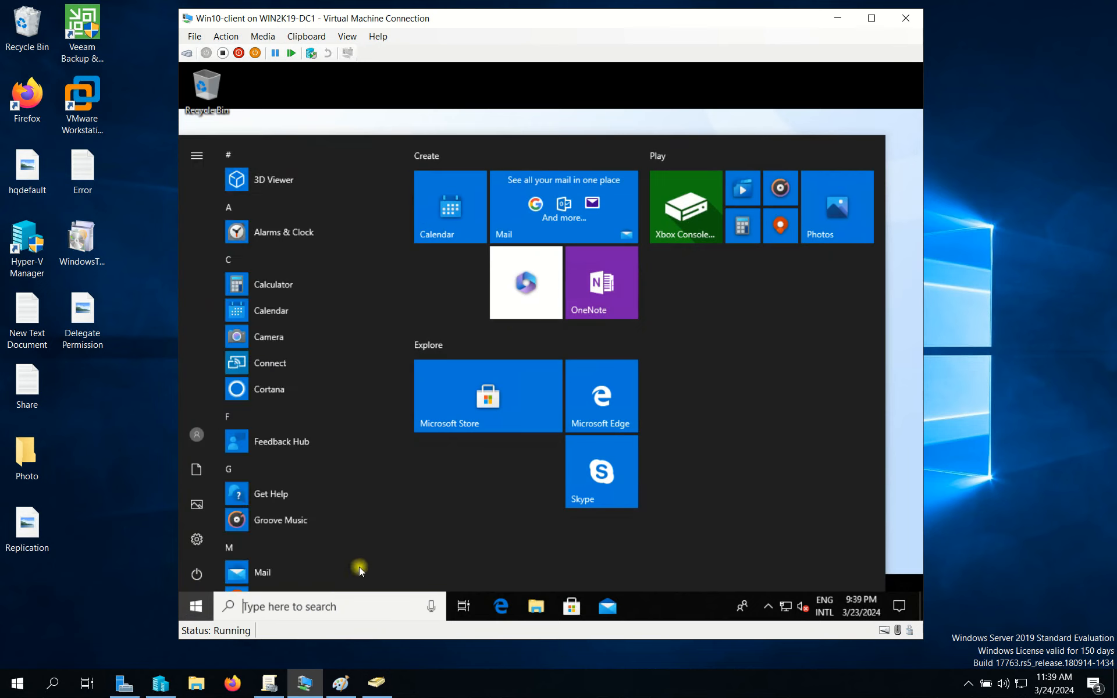
{"action": "left_click", "coordinate": [196, 574]}
{"action": "left_click", "coordinate": [630, 85]}
{"action": "left_click", "coordinate": [629, 88]}
{"action": "key", "text": "super"}
{"action": "type", "text": "server"}
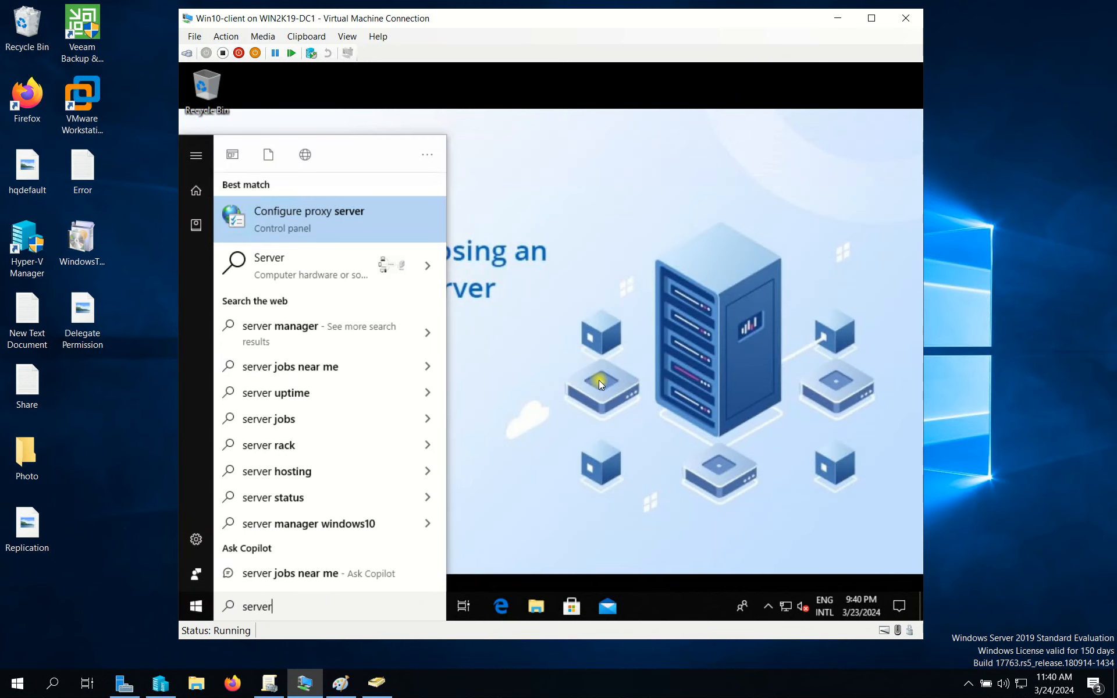
{"action": "key", "text": "BackSpace"}
{"action": "key", "text": "BackSpace"}
{"action": "key", "text": "BackSpace"}
{"action": "key", "text": "BackSpace"}
{"action": "key", "text": "BackSpace"}
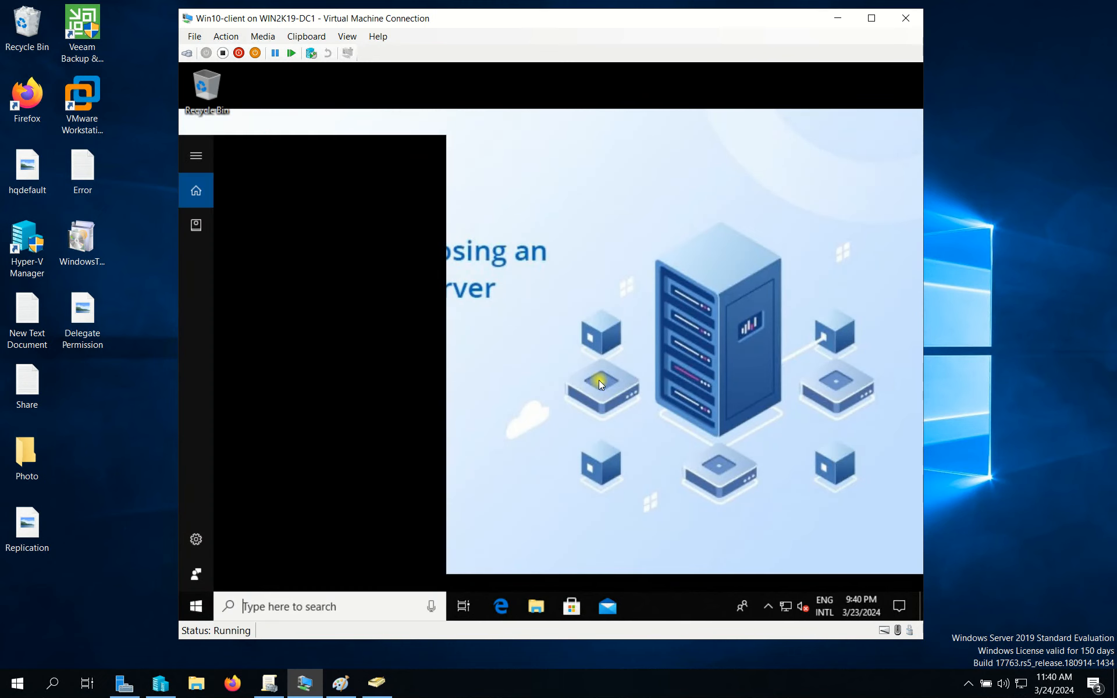
{"action": "type", "text": "window "}
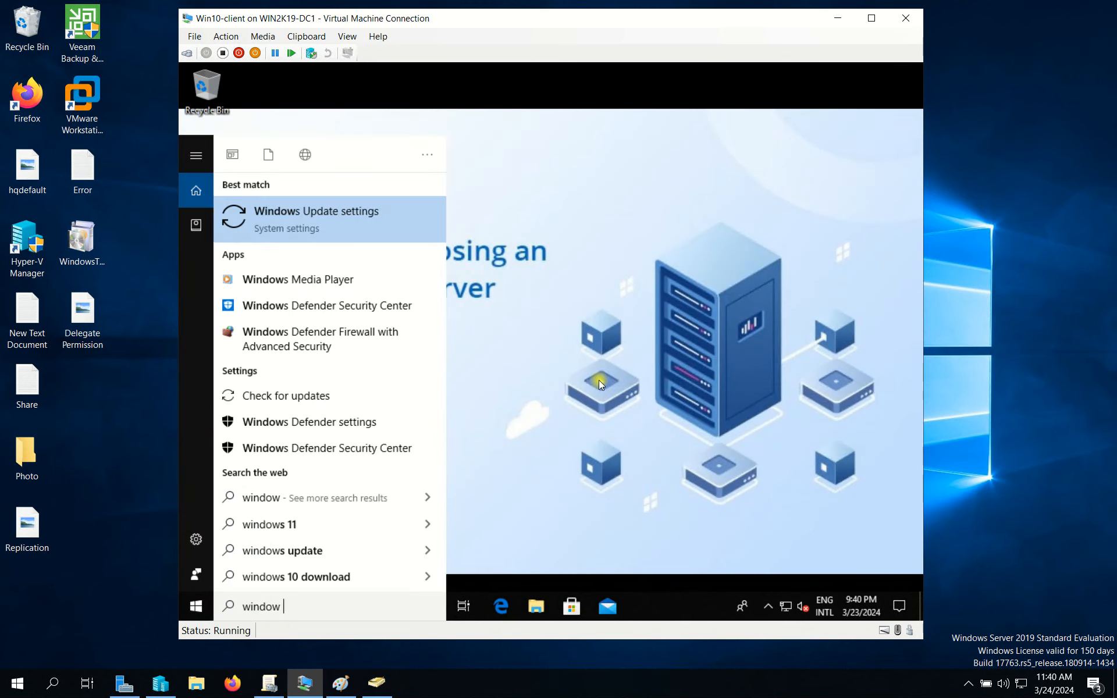
{"action": "type", "text": "server"}
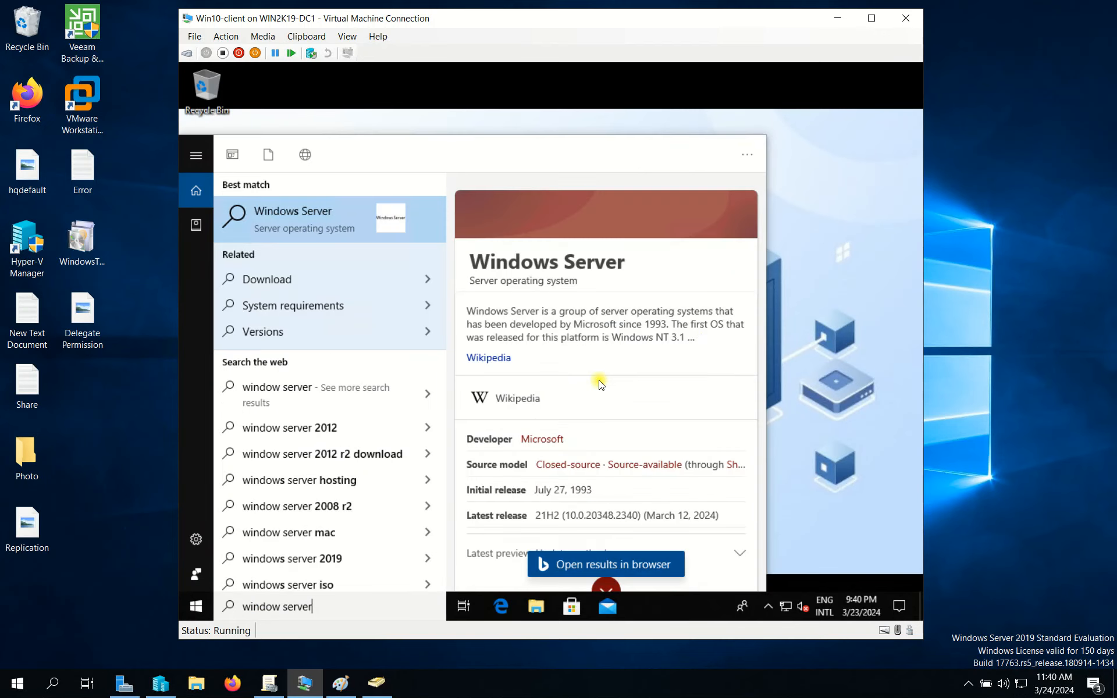
{"action": "type", "text": " manager"}
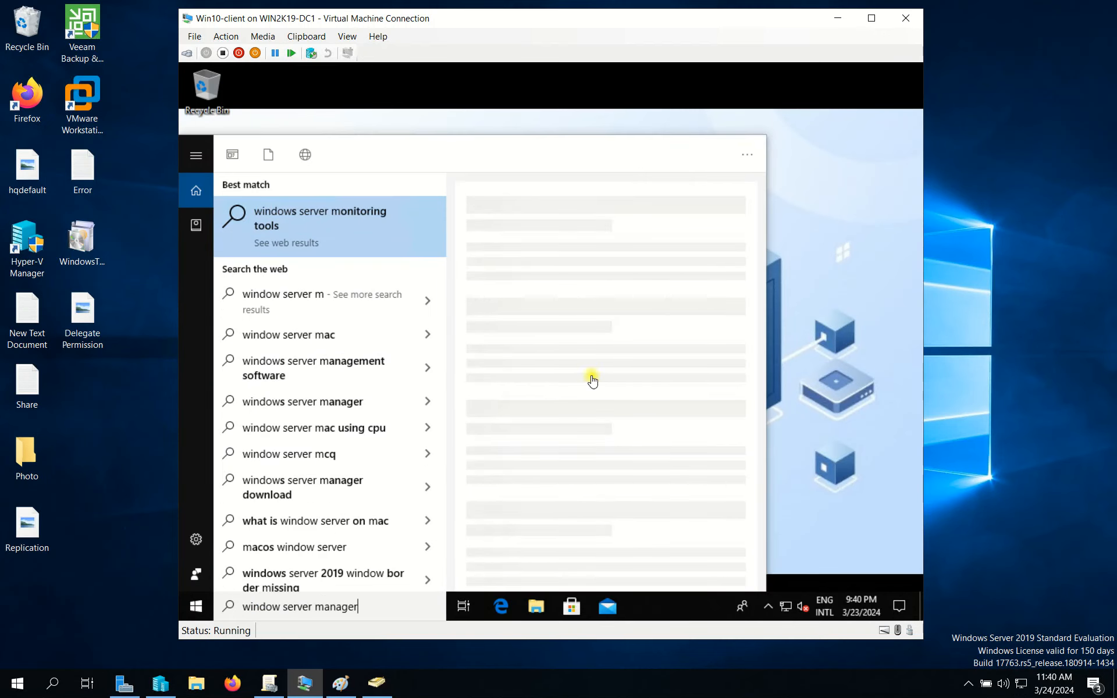
{"action": "left_click_drag", "start_coordinate": [272, 606], "coordinate": [652, 547]}
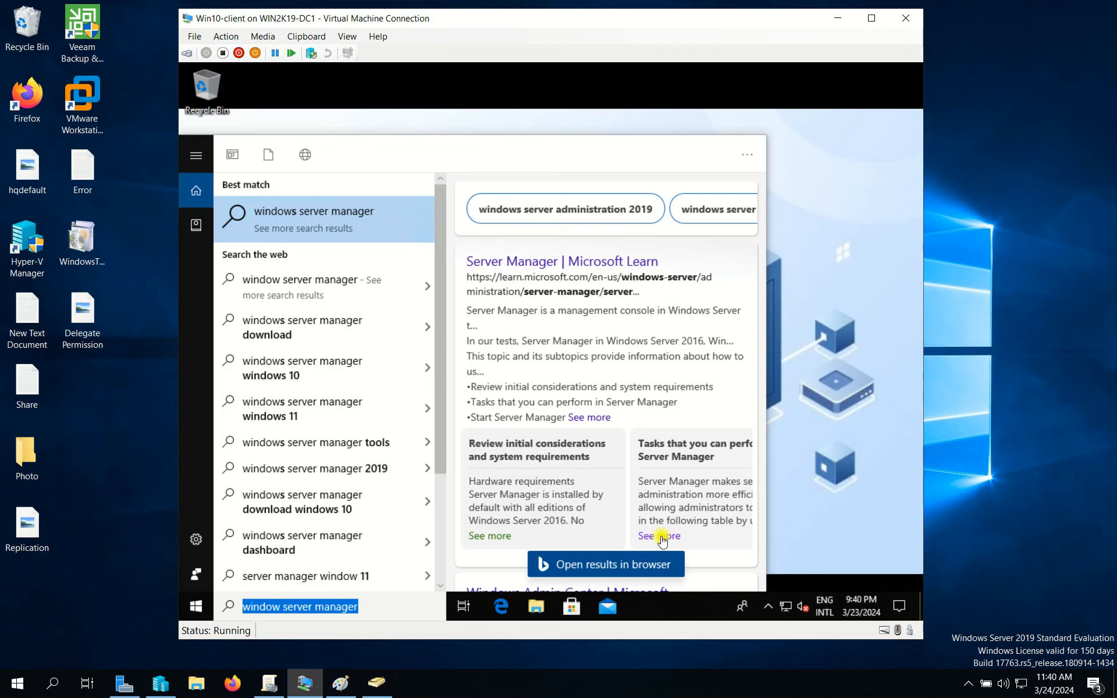
{"action": "left_click", "coordinate": [792, 317]}
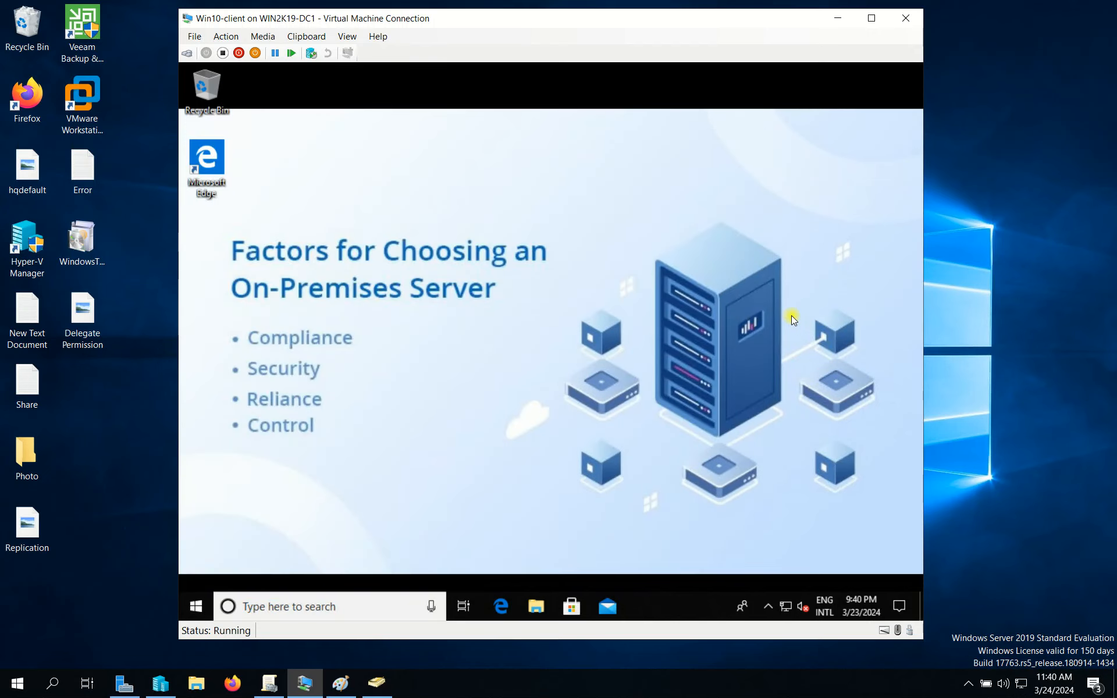
{"action": "key", "text": "super"}
{"action": "type", "text": "administ"}
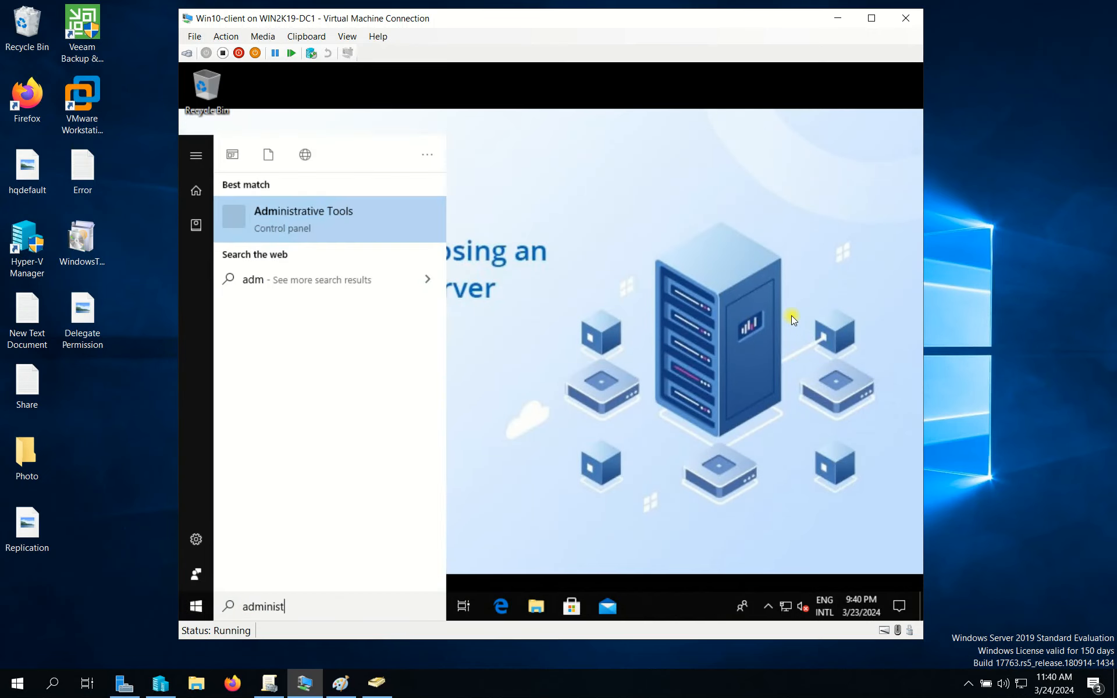
{"action": "left_click", "coordinate": [327, 229]}
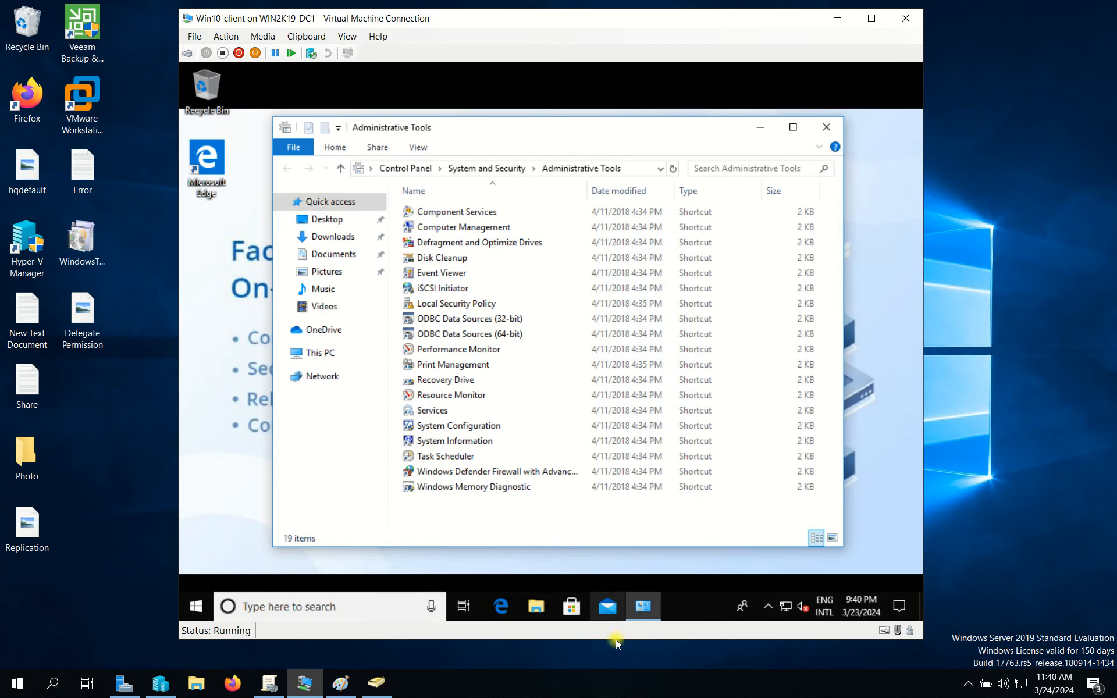
{"action": "left_click", "coordinate": [669, 472]}
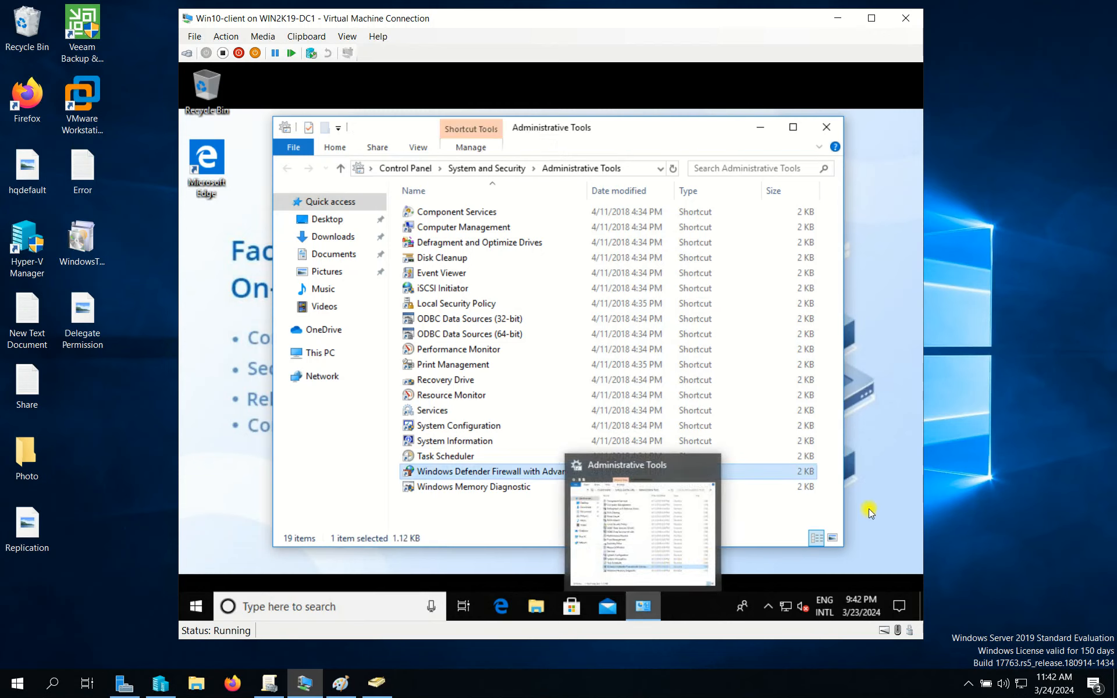
{"action": "left_click", "coordinate": [871, 474]}
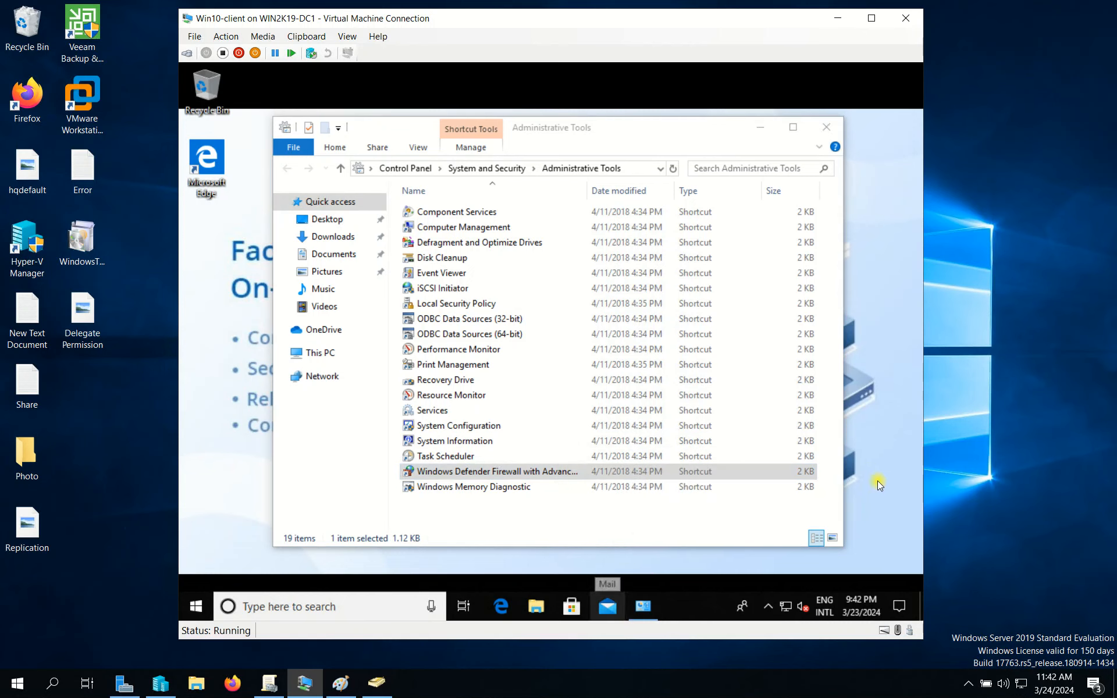
{"action": "left_click", "coordinate": [492, 257]}
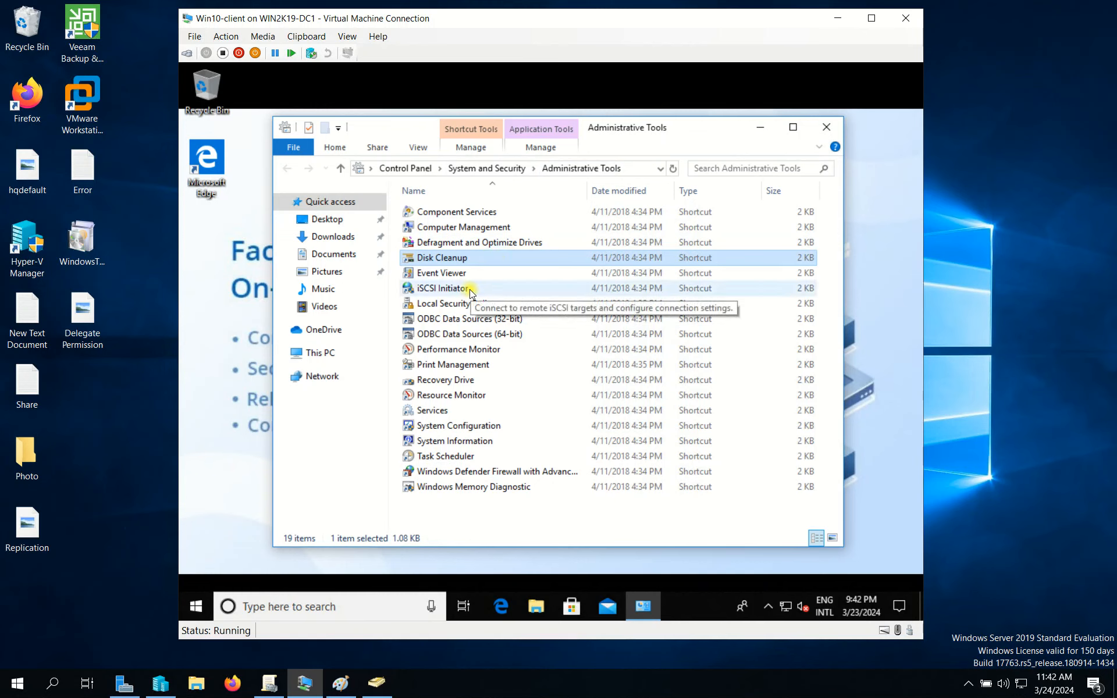
{"action": "left_click", "coordinate": [827, 129]}
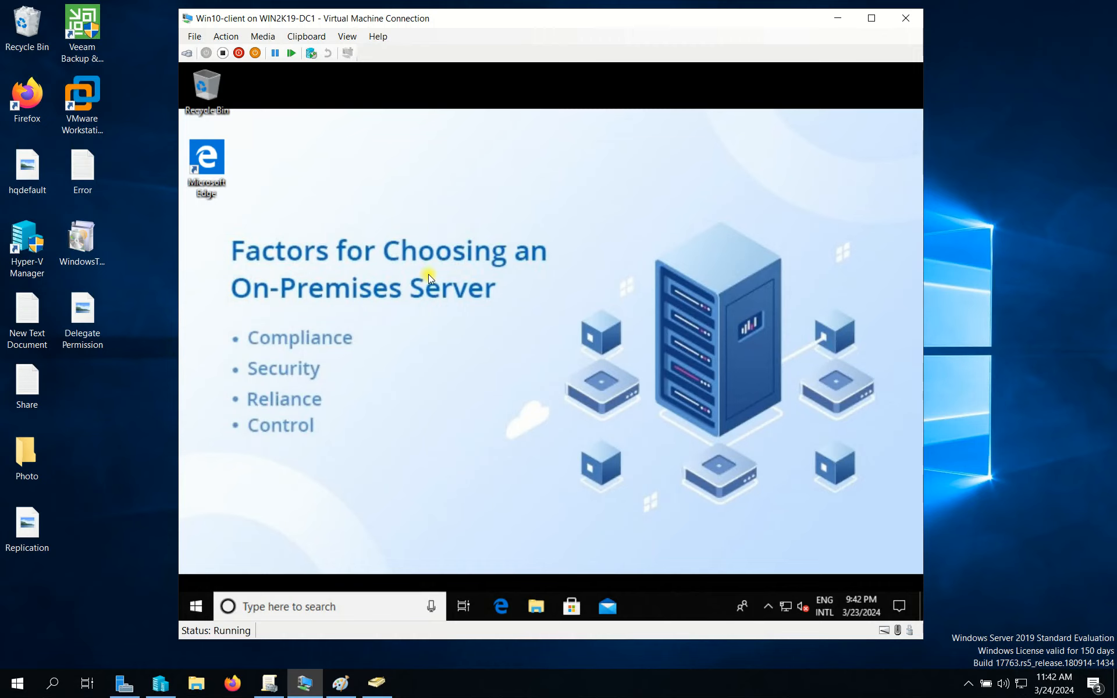
Launch Remote Desktop Connection with mstsc and connect to 192.168.100.10.
{"action": "key", "text": "super+r"}
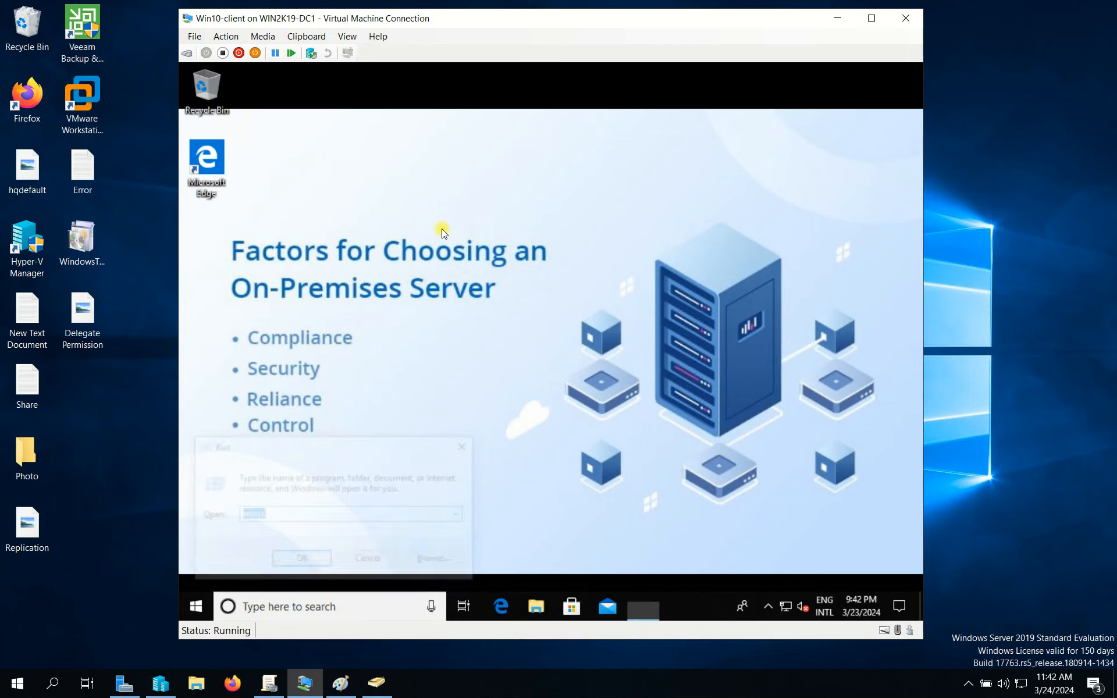
{"action": "key", "text": "Return"}
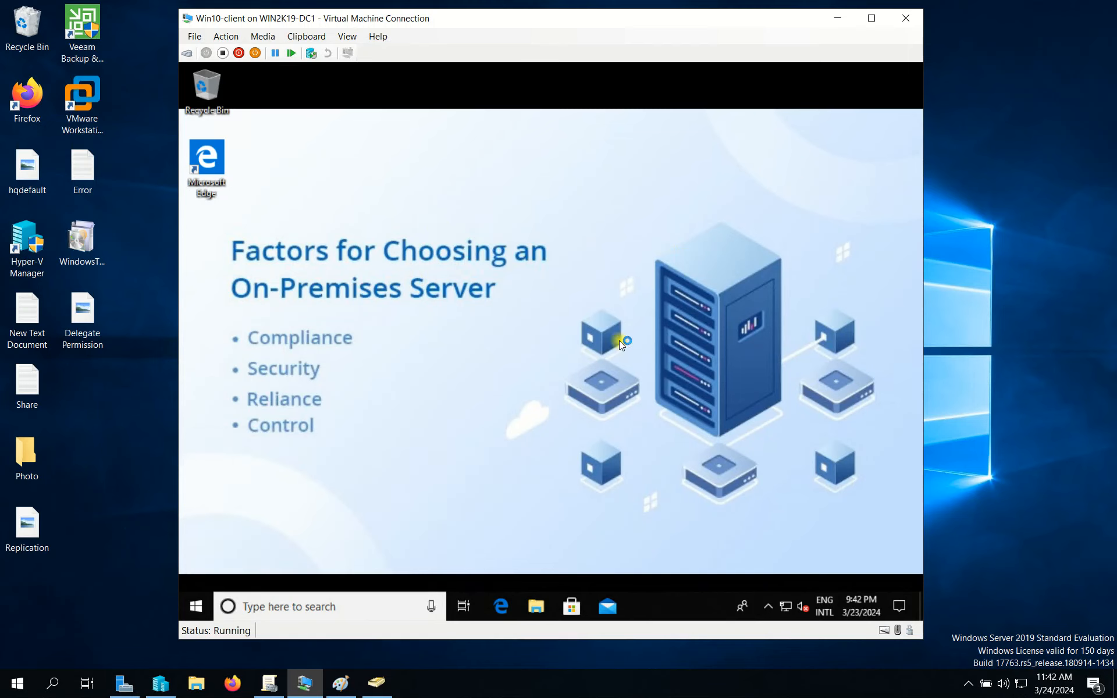
{"action": "left_click_drag", "start_coordinate": [553, 240], "coordinate": [330, 241]}
{"action": "left_click_drag", "start_coordinate": [543, 242], "coordinate": [451, 244]}
{"action": "left_click", "coordinate": [512, 243]}
{"action": "left_click", "coordinate": [524, 242]}
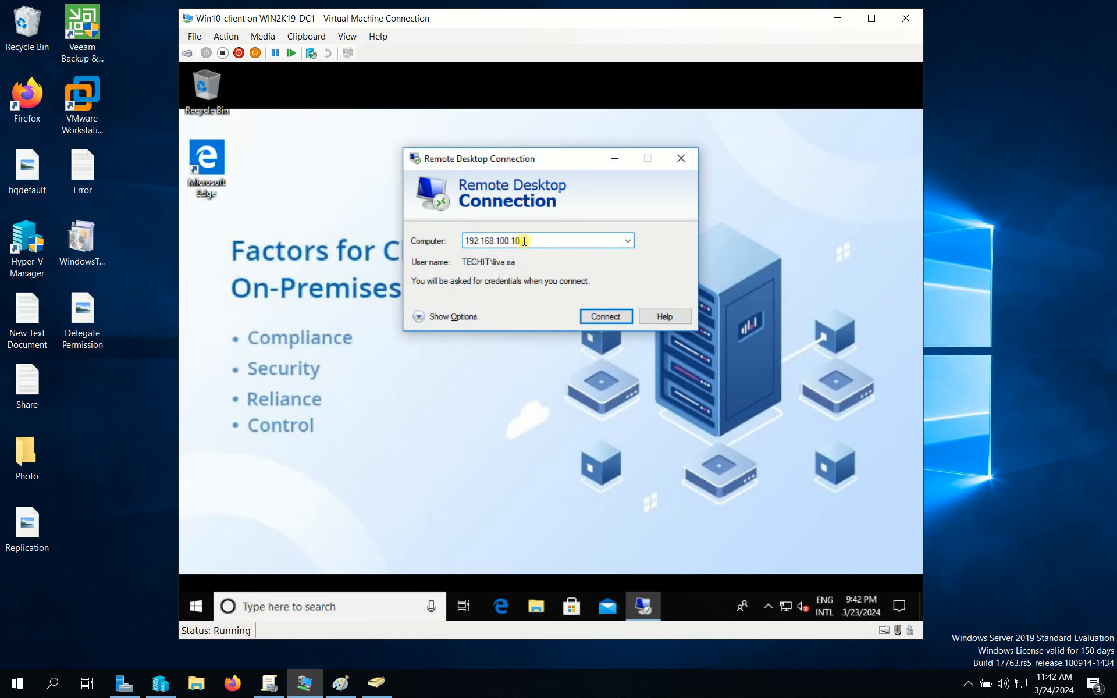
{"action": "left_click_drag", "start_coordinate": [525, 241], "coordinate": [397, 244]}
{"action": "left_click", "coordinate": [619, 314]}
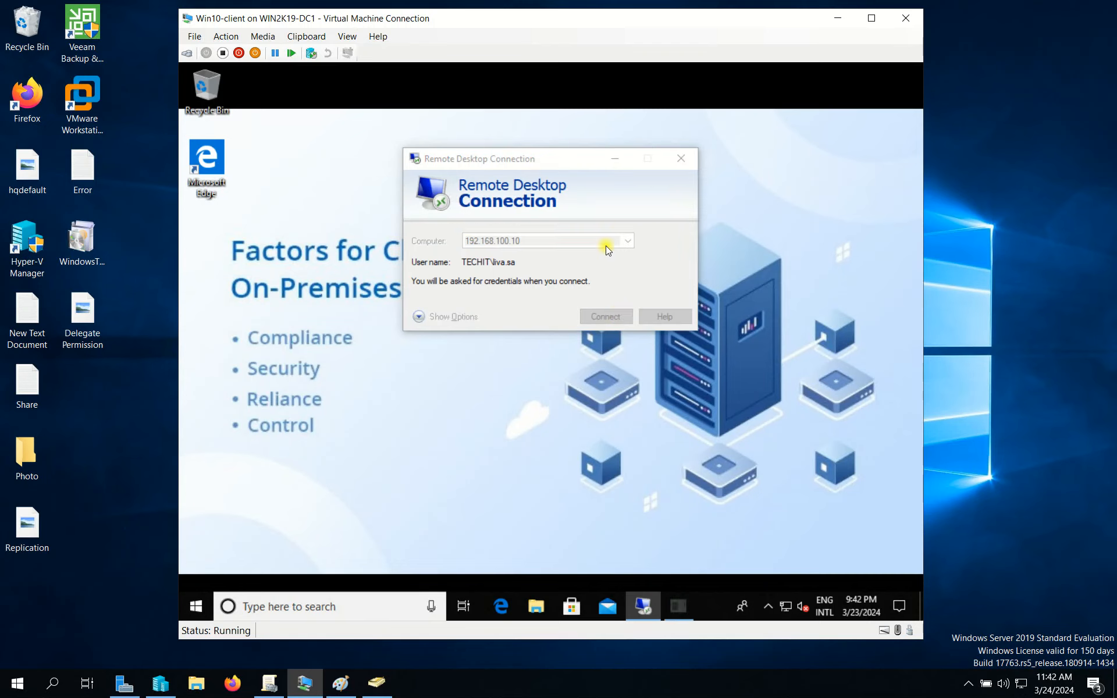
Sign in with the delegated user's password and accept the certificate warning.
{"action": "type", "text": "P"}
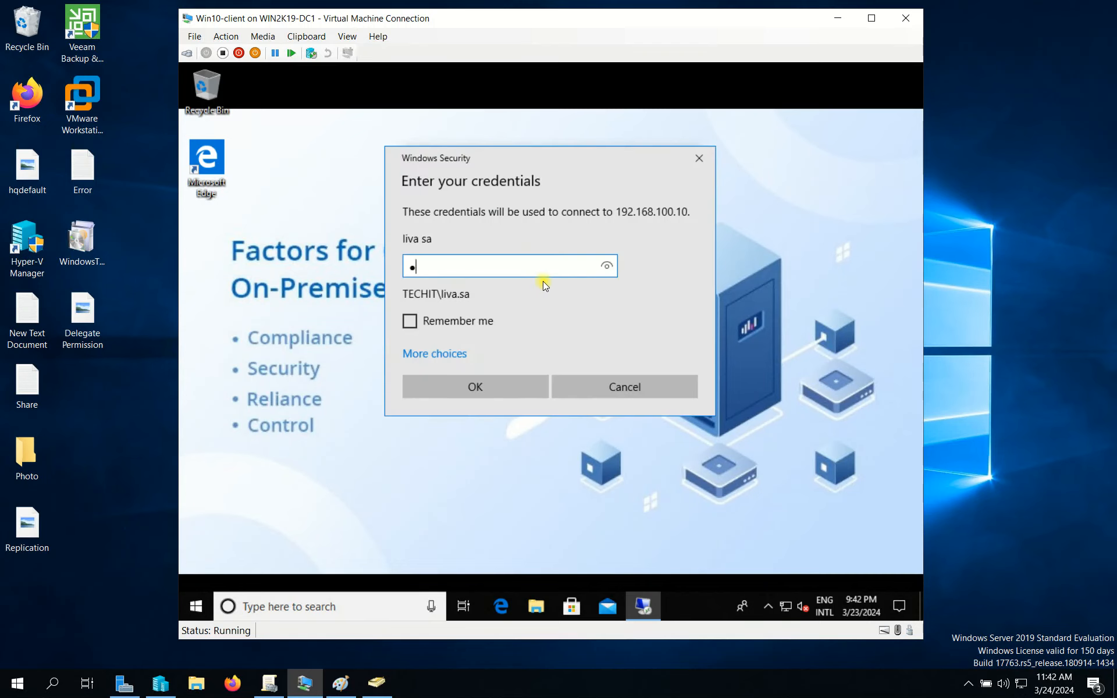
{"action": "type", "text": "*******"}
{"action": "left_click", "coordinate": [466, 387]}
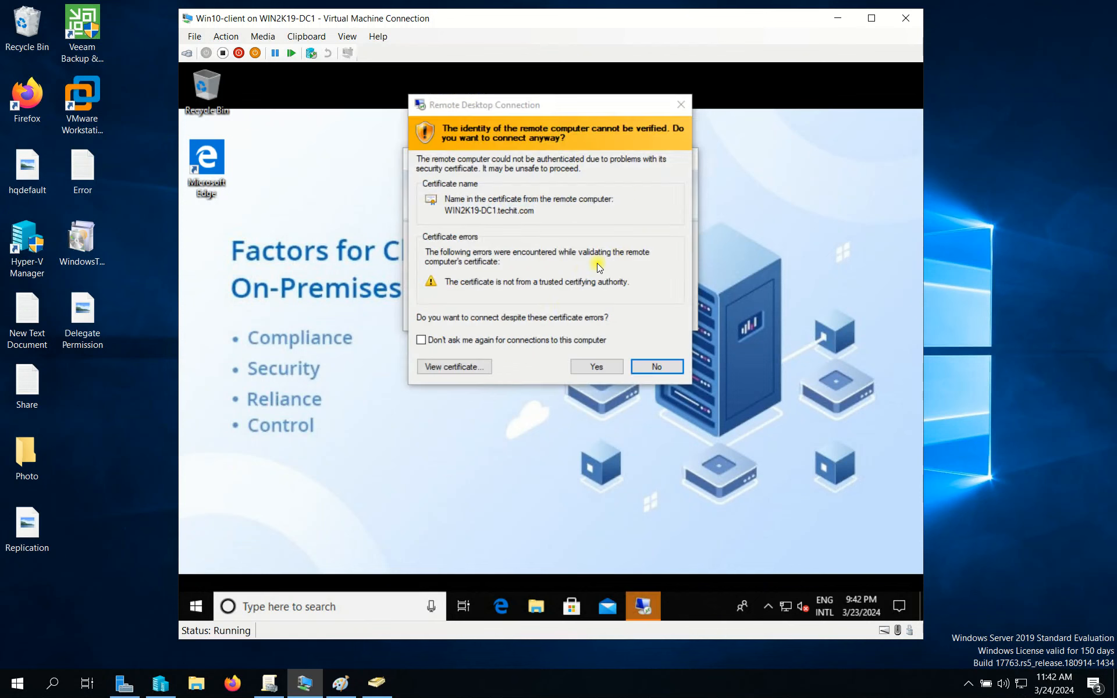
{"action": "left_click", "coordinate": [599, 371]}
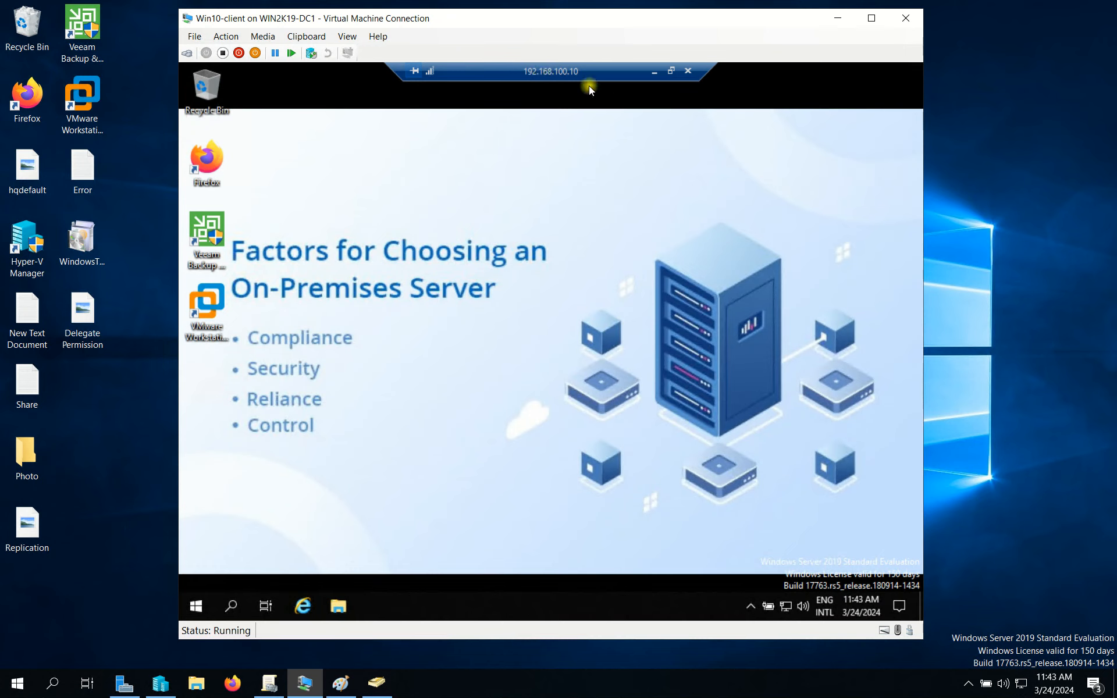
Refresh the server desktop twice, search for 'server', and dismiss the search results.
{"action": "right_click", "coordinate": [414, 255]}
{"action": "left_click", "coordinate": [420, 256]}
{"action": "right_click", "coordinate": [454, 240]}
{"action": "left_click", "coordinate": [494, 285]}
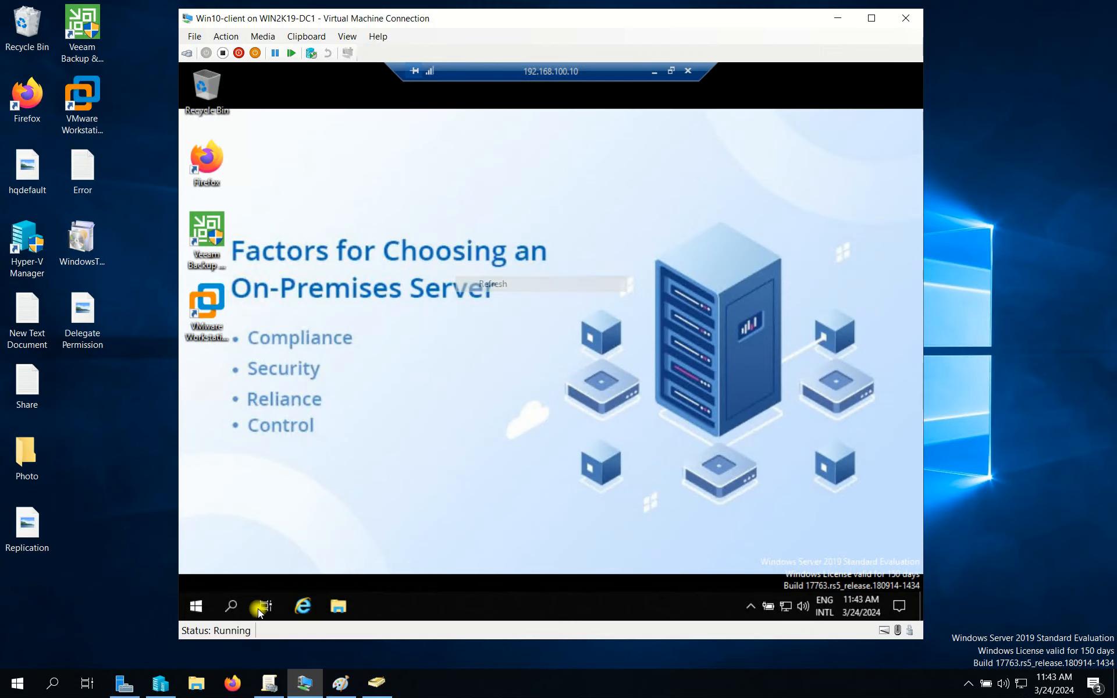
{"action": "left_click", "coordinate": [232, 606]}
{"action": "type", "text": "server"}
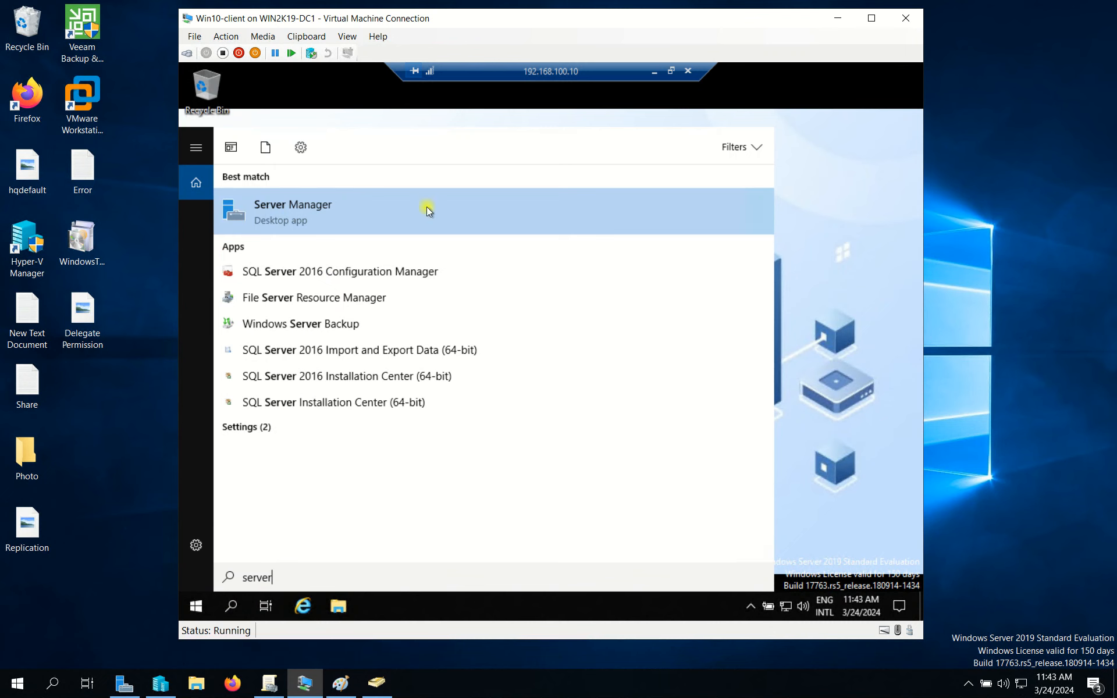
{"action": "left_click", "coordinate": [813, 218]}
Open Run and start entering dsa.msc, correcting a typo.
{"action": "key", "text": "super+r"}
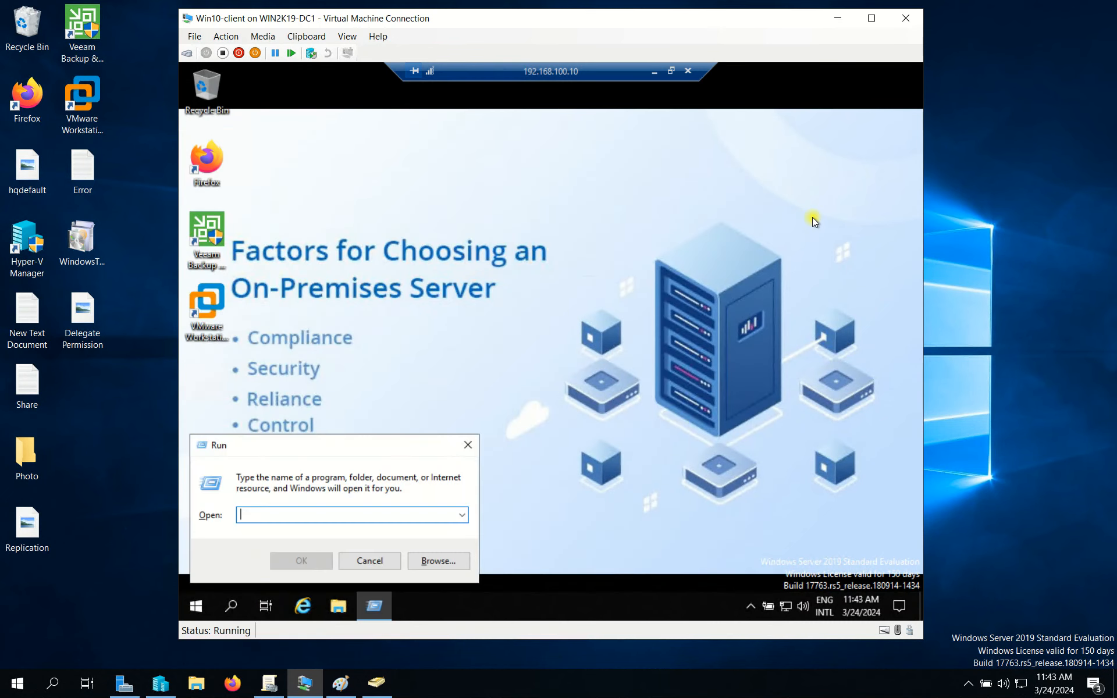
{"action": "type", "text": "dsam."}
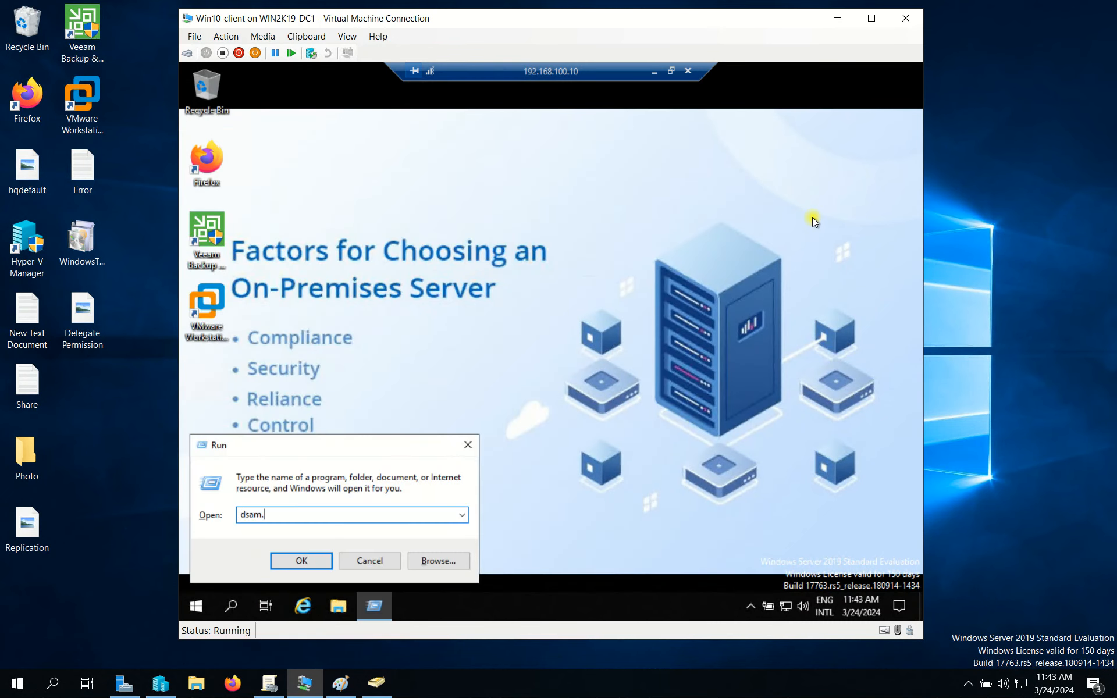
{"action": "key", "text": "BackSpace"}
{"action": "key", "text": "BackSpace"}
Run dsa.msc and elevate with the delegated user's name and password.
{"action": "type", "text": ".msc"}
{"action": "key", "text": "Return"}
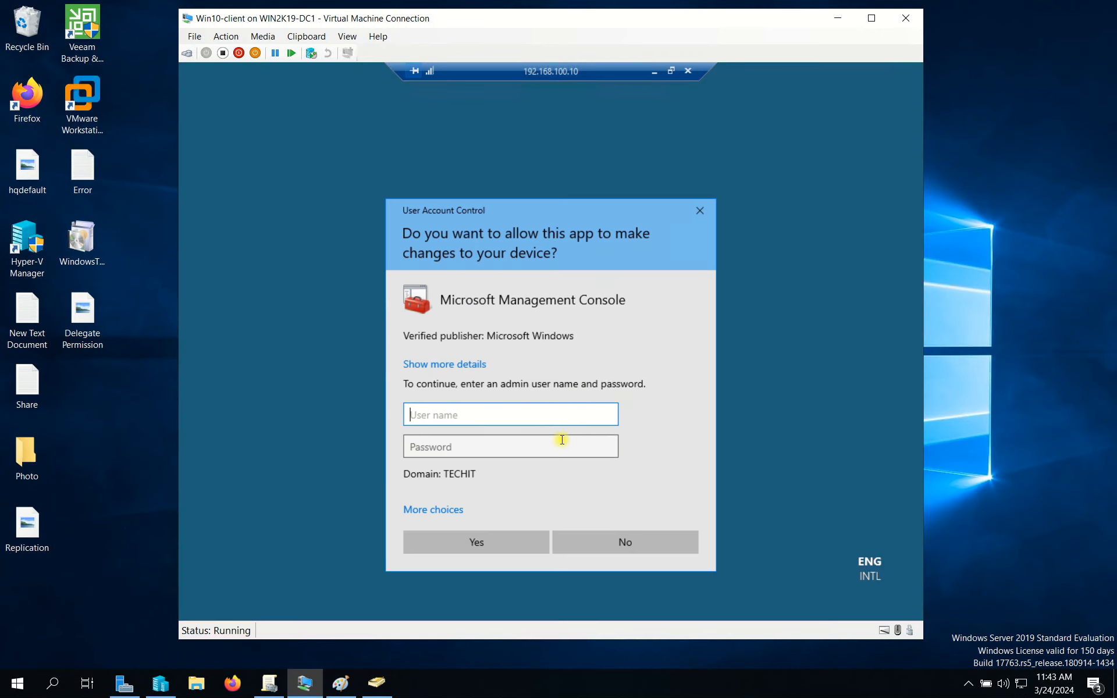
{"action": "type", "text": "liva.sa"}
{"action": "key", "text": "Tab"}
{"action": "type", "text": "••"}
{"action": "key", "text": "BackSpace"}
{"action": "key", "text": "BackSpace"}
{"action": "type", "text": "•••••••••••••"}
{"action": "key", "text": "Return"}
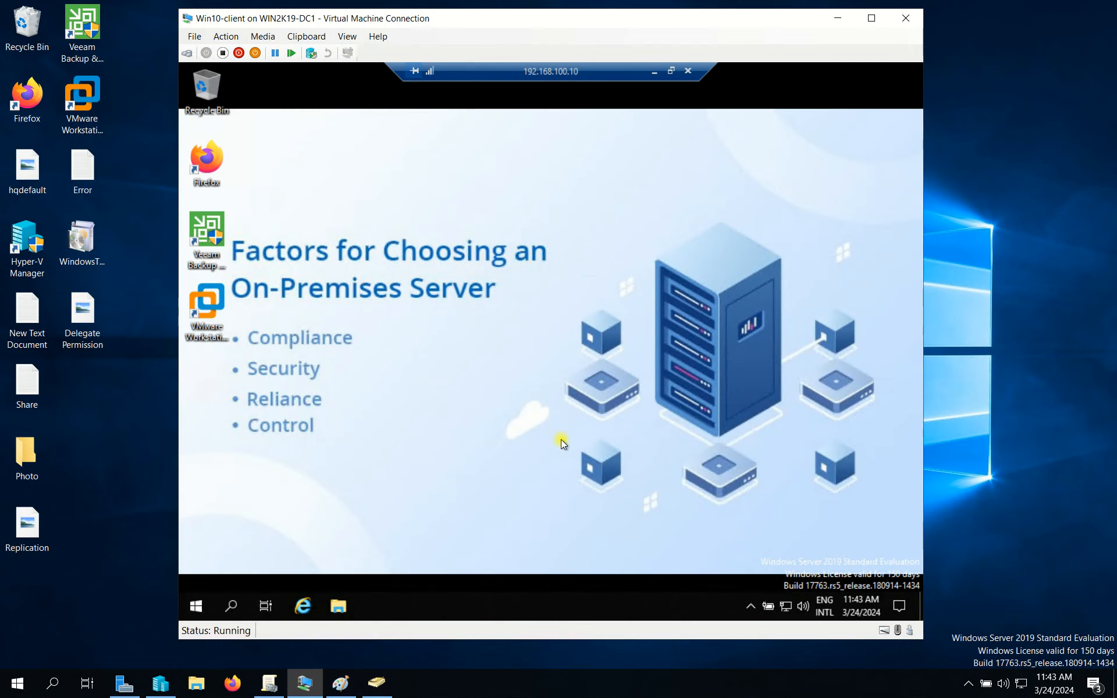
Expand techit.com and the TechIT unit to list the IT Department users.
{"action": "left_click", "coordinate": [300, 221]}
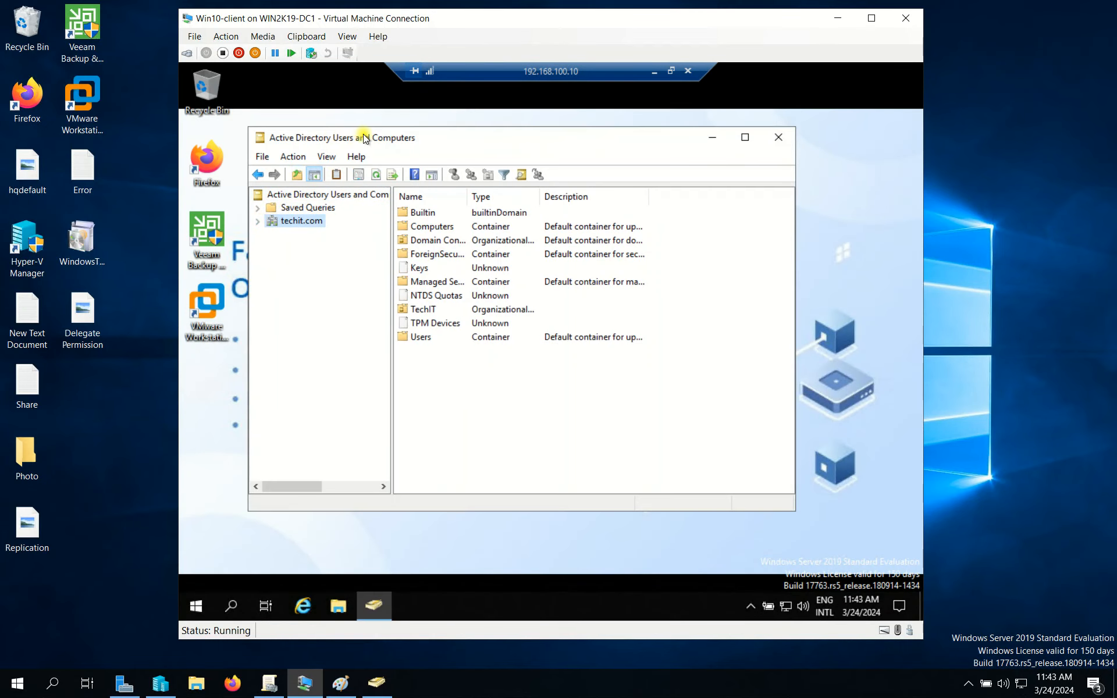
{"action": "left_click", "coordinate": [257, 222]}
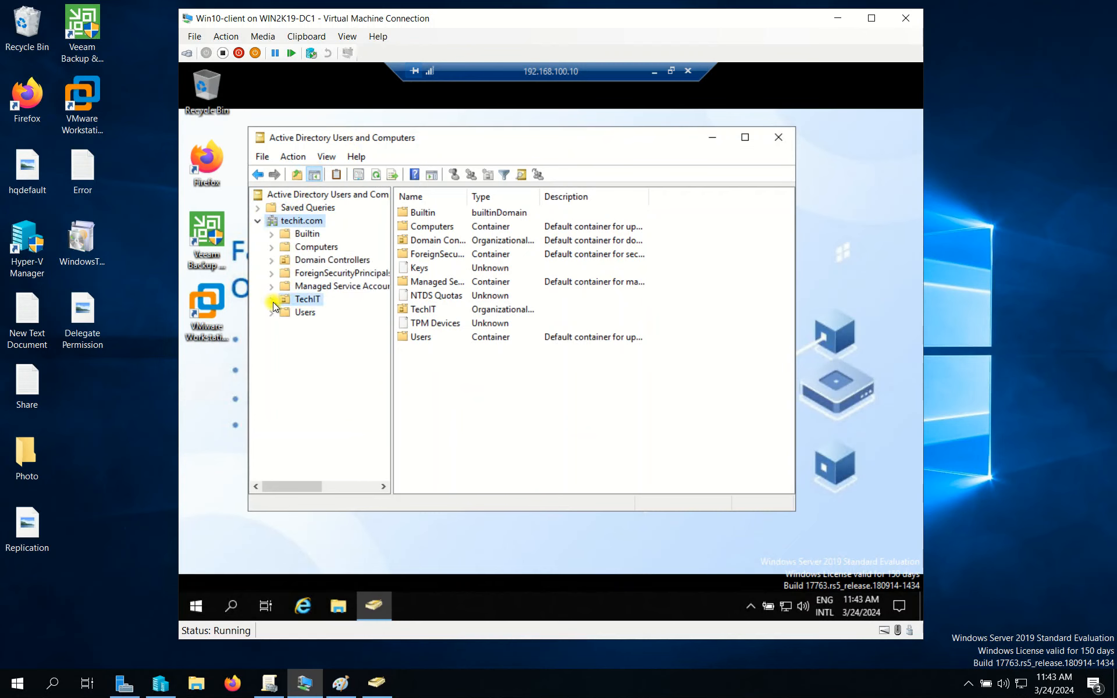
{"action": "double_click", "coordinate": [307, 298]}
{"action": "left_click", "coordinate": [336, 338]}
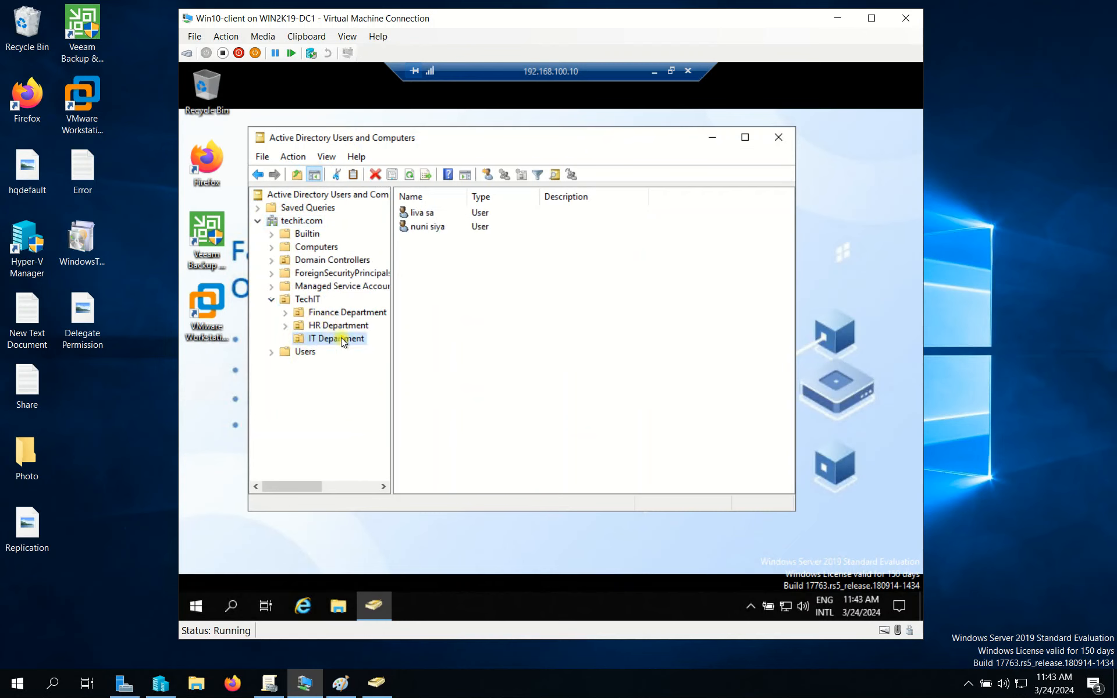
Reset the second IT Department user's password, keeping change-at-next-logon required.
{"action": "left_click", "coordinate": [436, 226]}
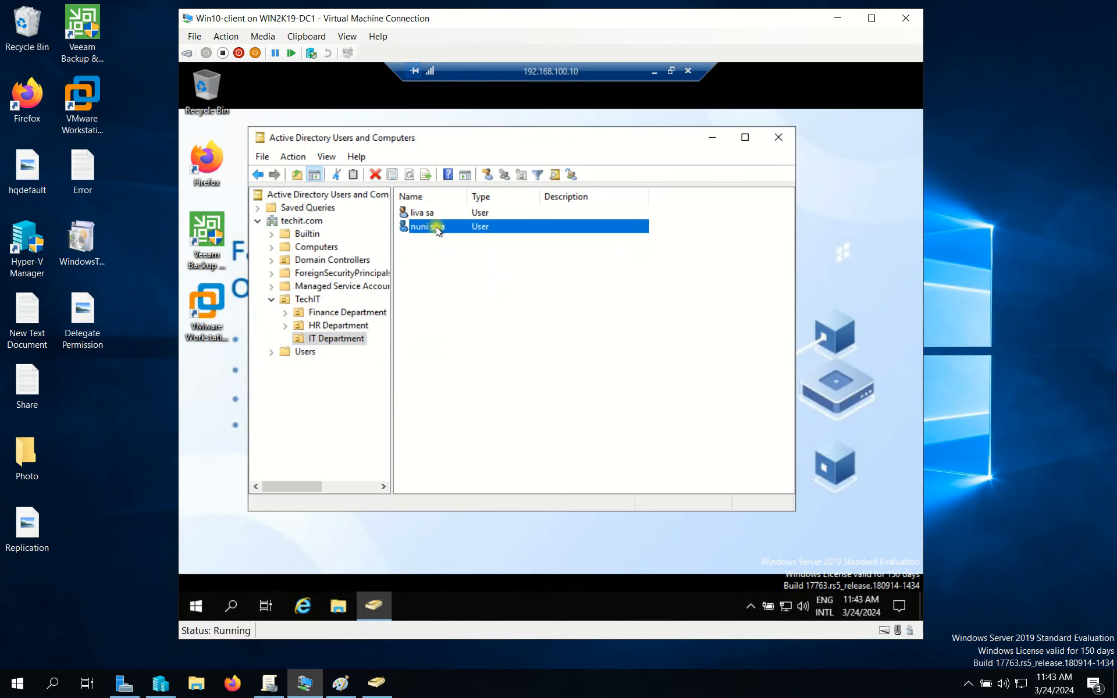
{"action": "right_click", "coordinate": [435, 226]}
{"action": "left_click", "coordinate": [498, 285]}
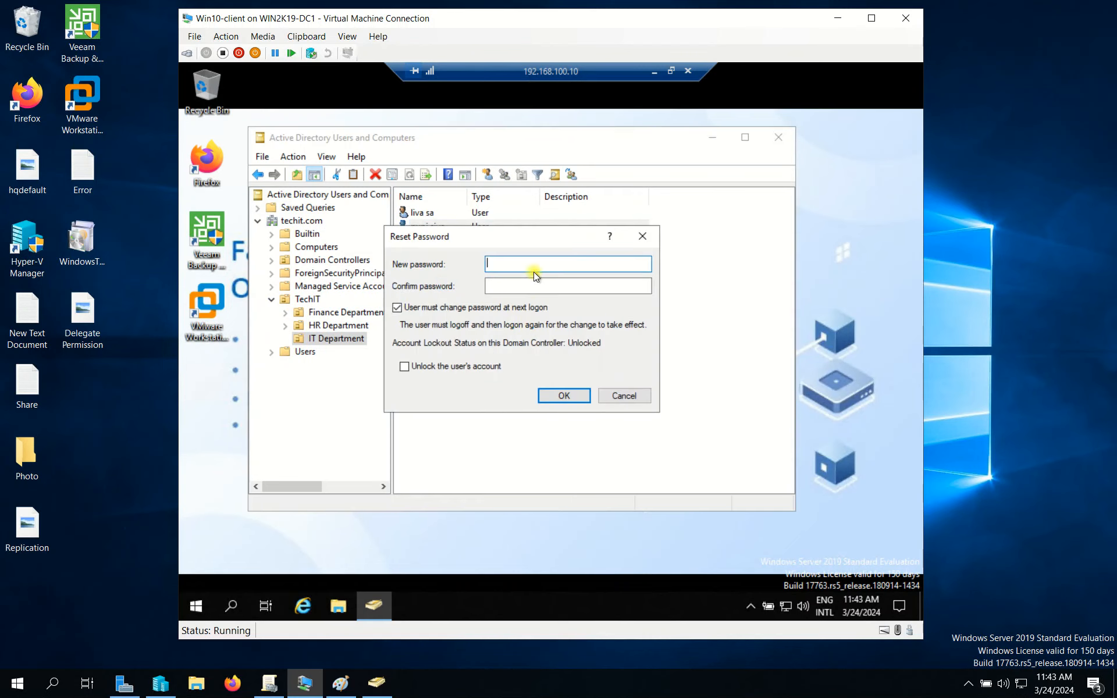
{"action": "type", "text": "••••••••"}
{"action": "key", "text": "Tab"}
{"action": "type", "text": "••••••••"}
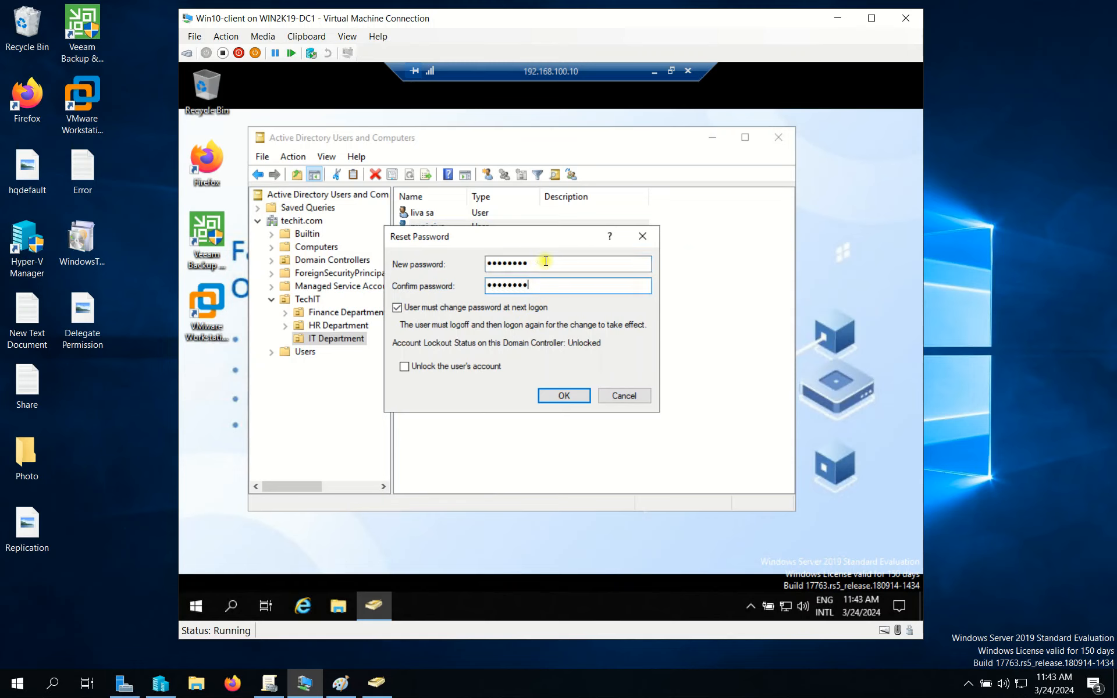
{"action": "left_click", "coordinate": [571, 395]}
{"action": "left_click", "coordinate": [630, 387]}
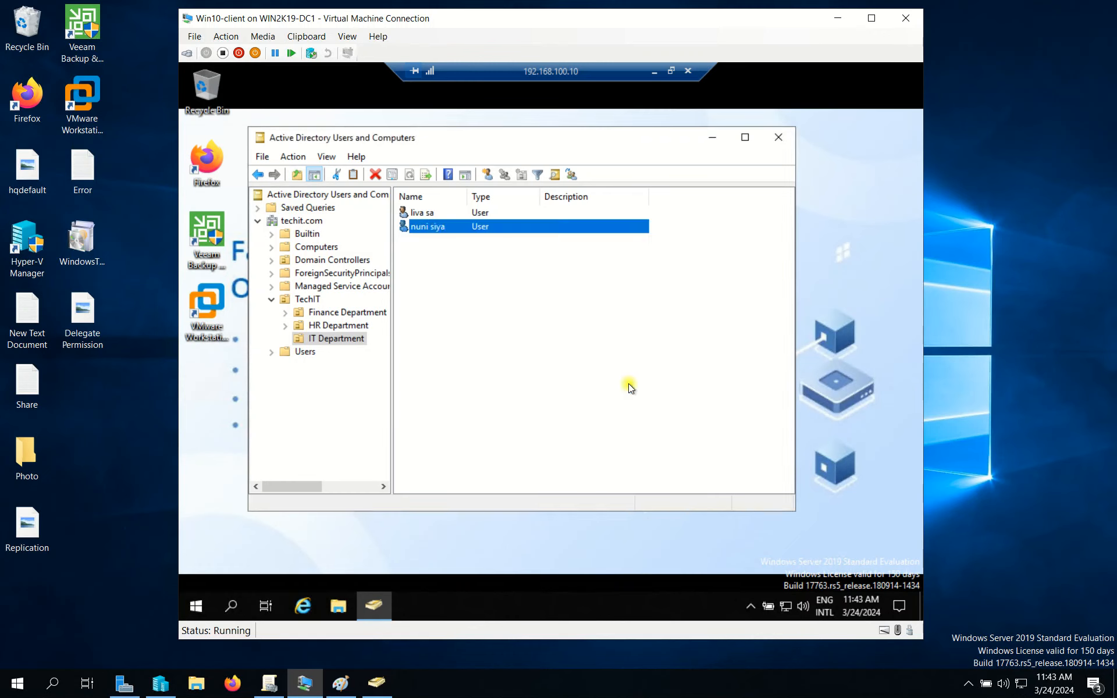
Open the IT Department container's context menu for creating a new object.
{"action": "right_click", "coordinate": [399, 283]}
{"action": "right_click", "coordinate": [463, 253]}
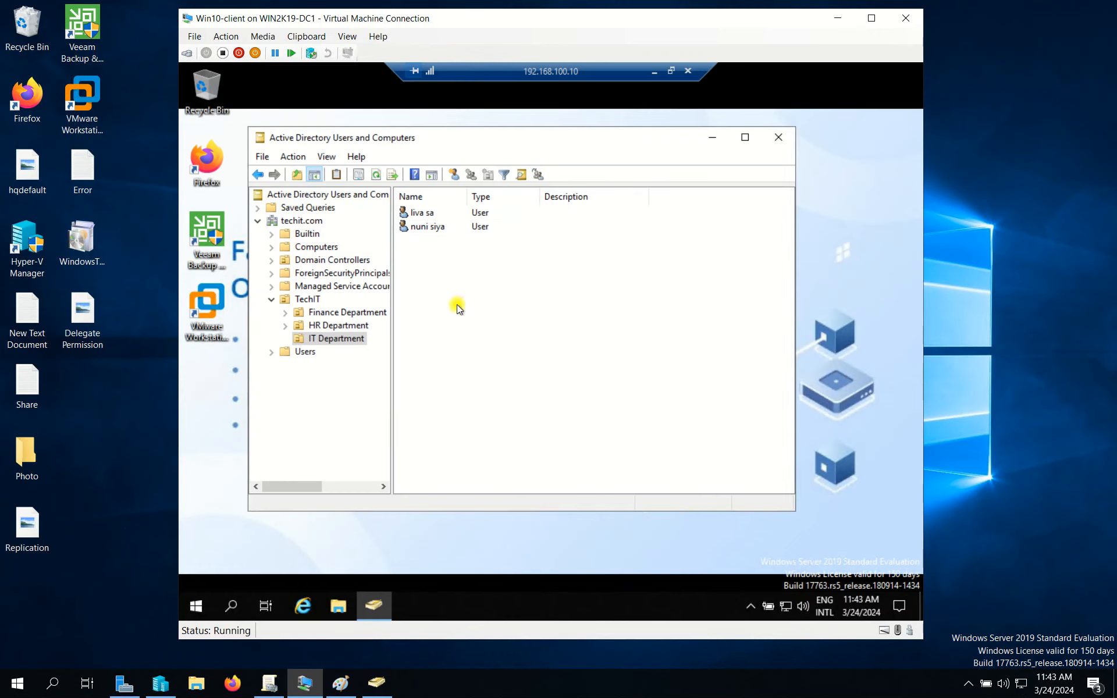
{"action": "right_click", "coordinate": [435, 300]}
Start a new IT Department user and fill in its first, last and logon names.
{"action": "mouse_move", "coordinate": [505, 363]}
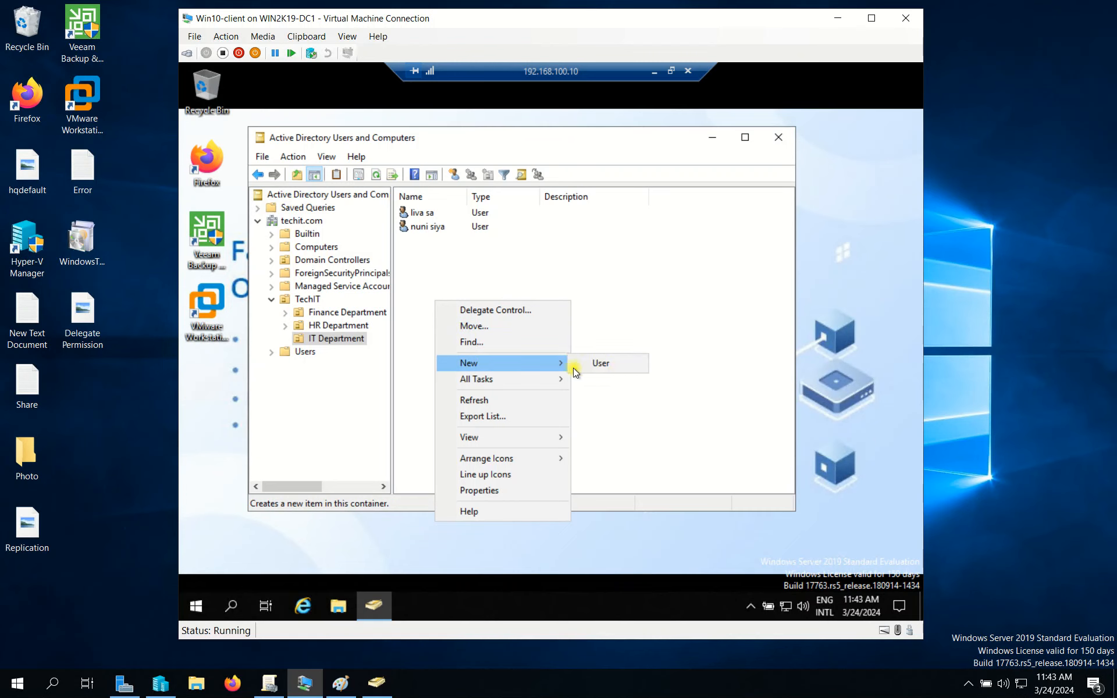
{"action": "left_click", "coordinate": [604, 368]}
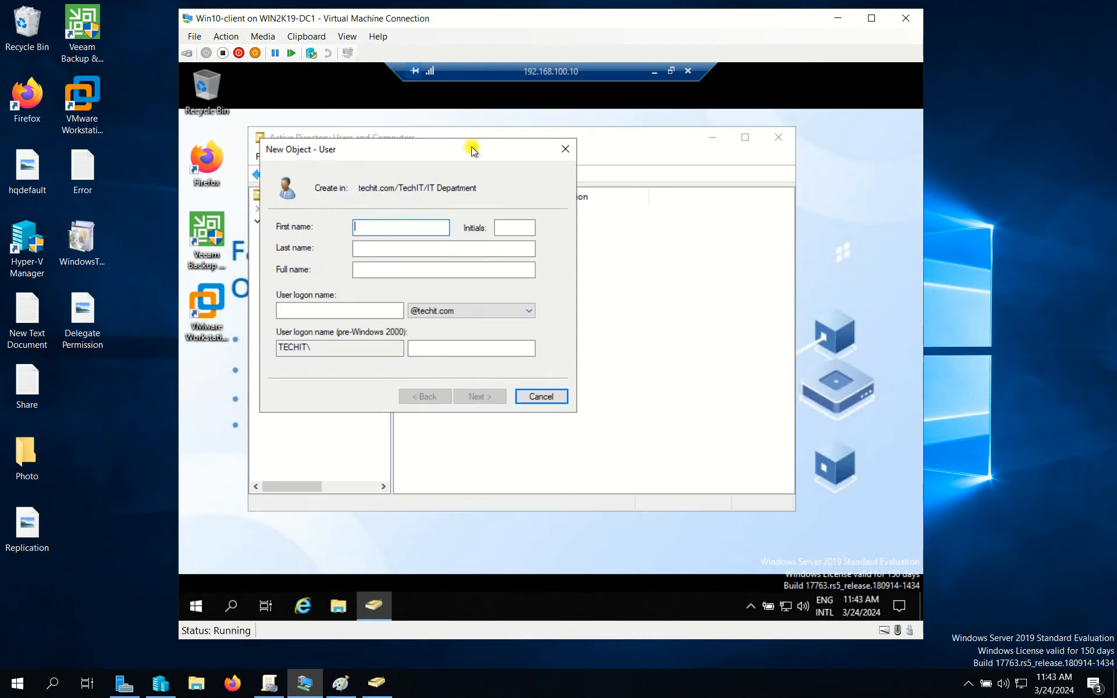
{"action": "left_click_drag", "start_coordinate": [472, 150], "coordinate": [618, 205]}
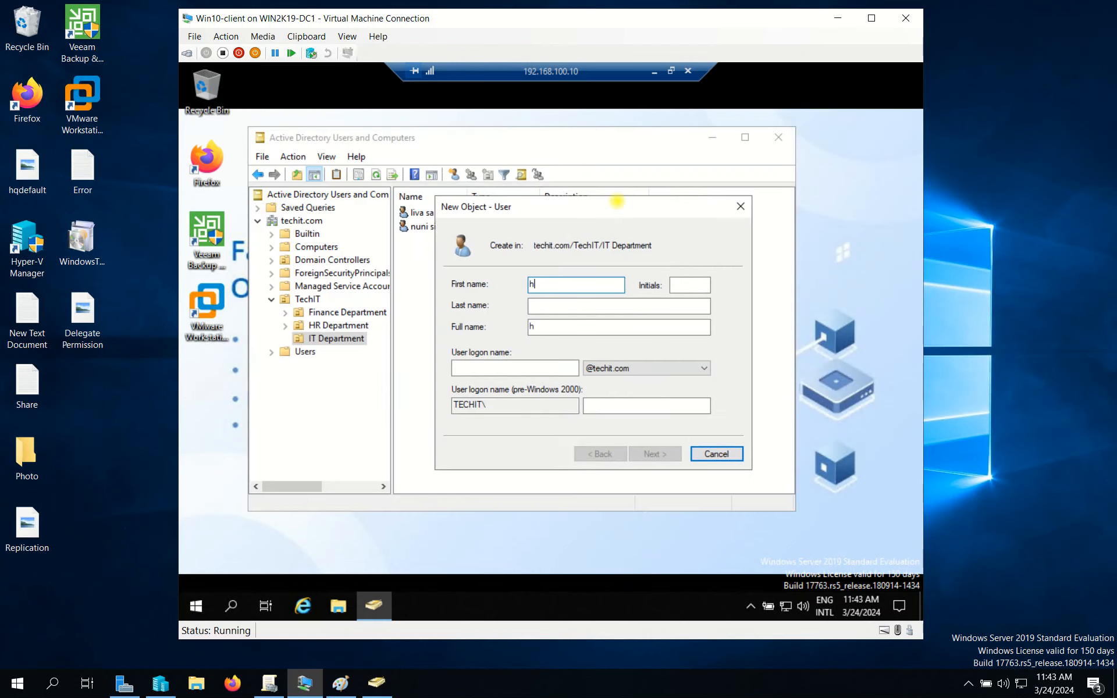
{"action": "key", "text": "Tab"}
{"action": "key", "text": "Tab"}
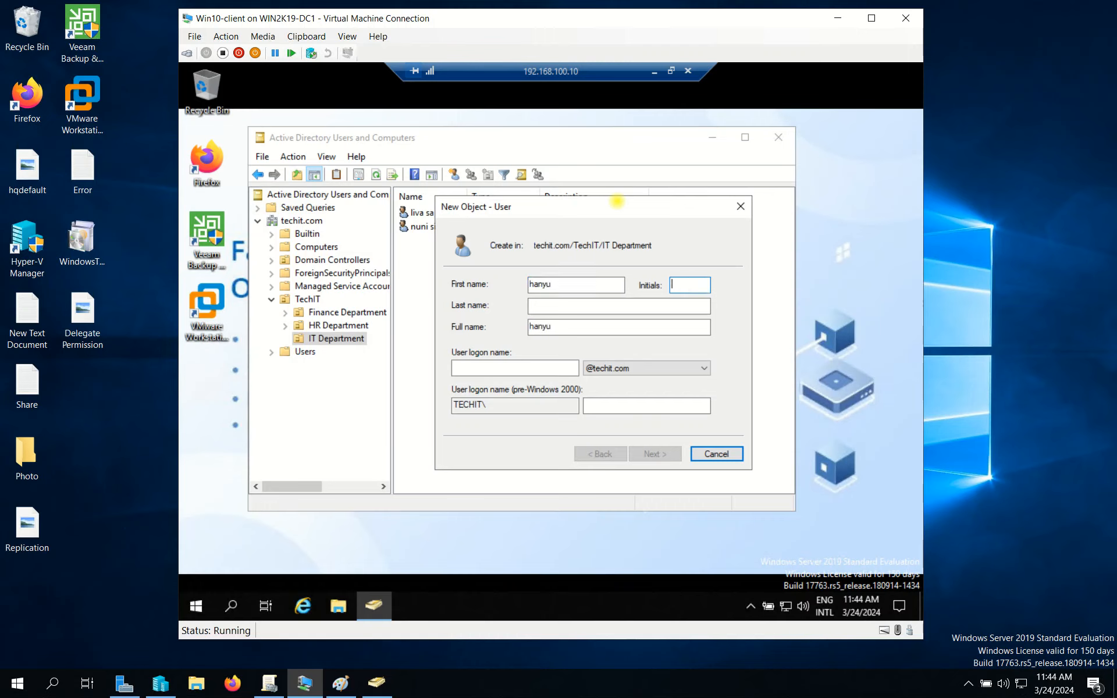
{"action": "key", "text": "Tab"}
{"action": "key", "text": "Tab"}
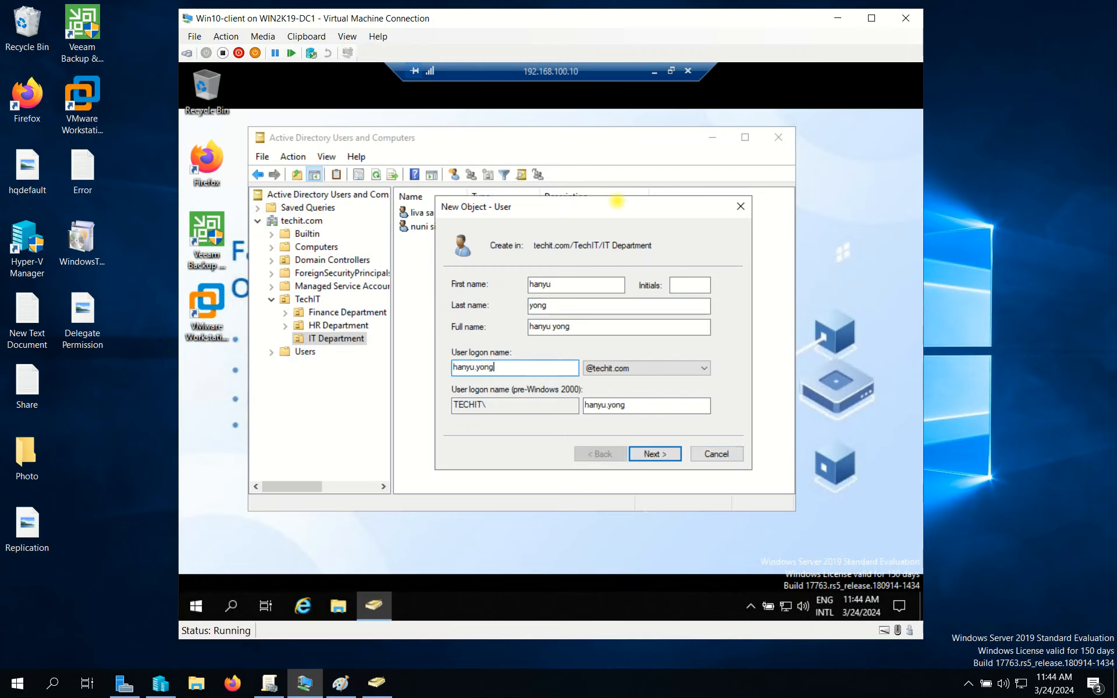
Set and confirm the new user's initial password, then finish the wizard.
{"action": "left_click", "coordinate": [672, 458]}
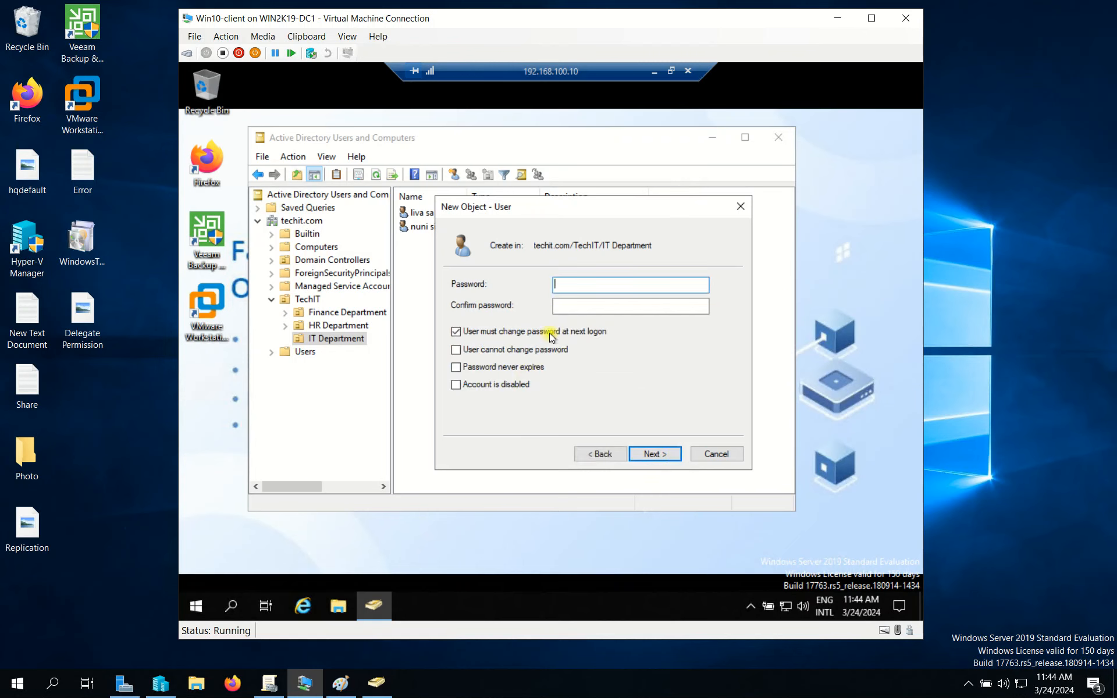
{"action": "type", "text": "P@ssw0rd"}
{"action": "key", "text": "Tab"}
{"action": "type", "text": "P@ssw"}
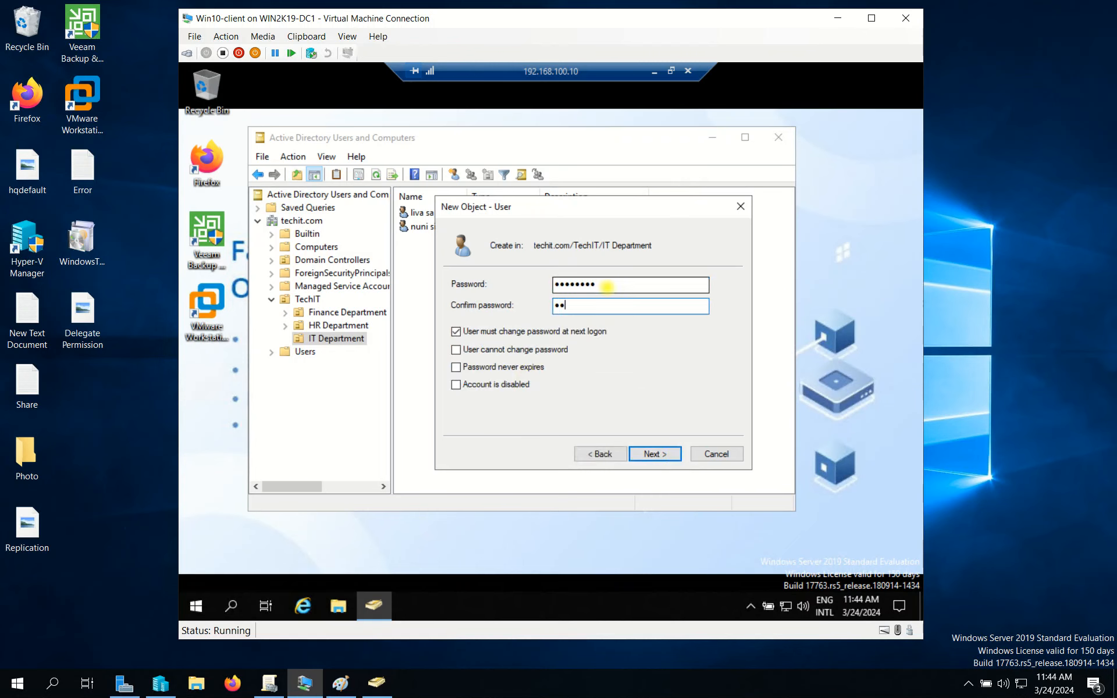
{"action": "type", "text": "0rd"}
{"action": "left_click", "coordinate": [670, 455]}
{"action": "left_click", "coordinate": [654, 453]}
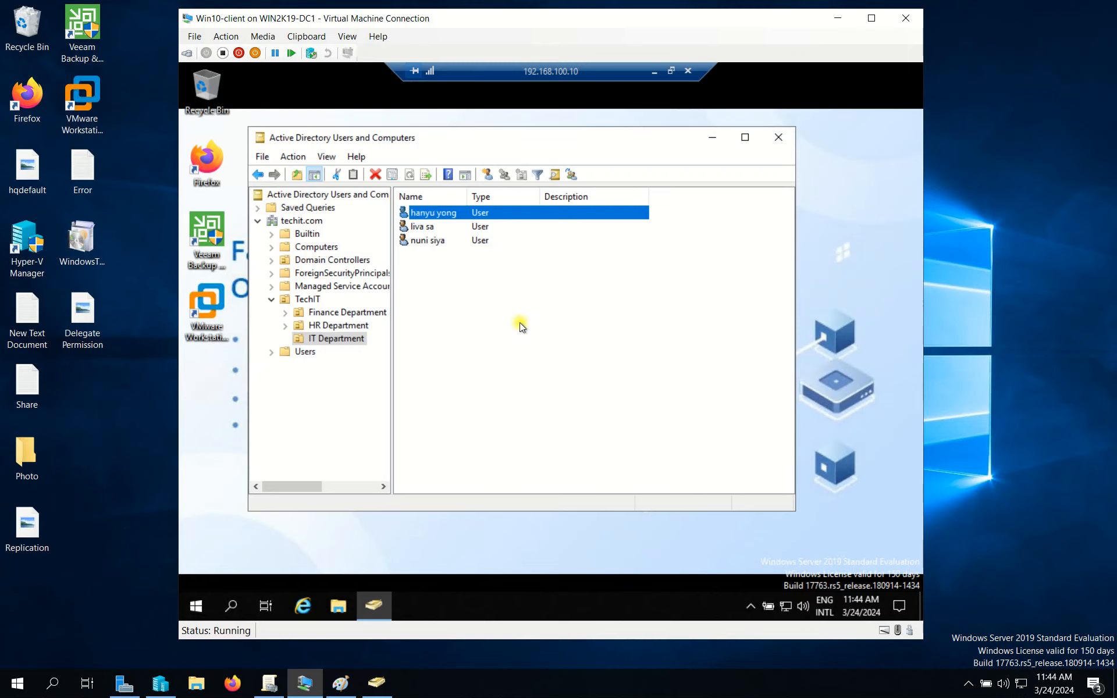
Delete the new user, confirm, and close Active Directory Users and Computers.
{"action": "right_click", "coordinate": [455, 216]}
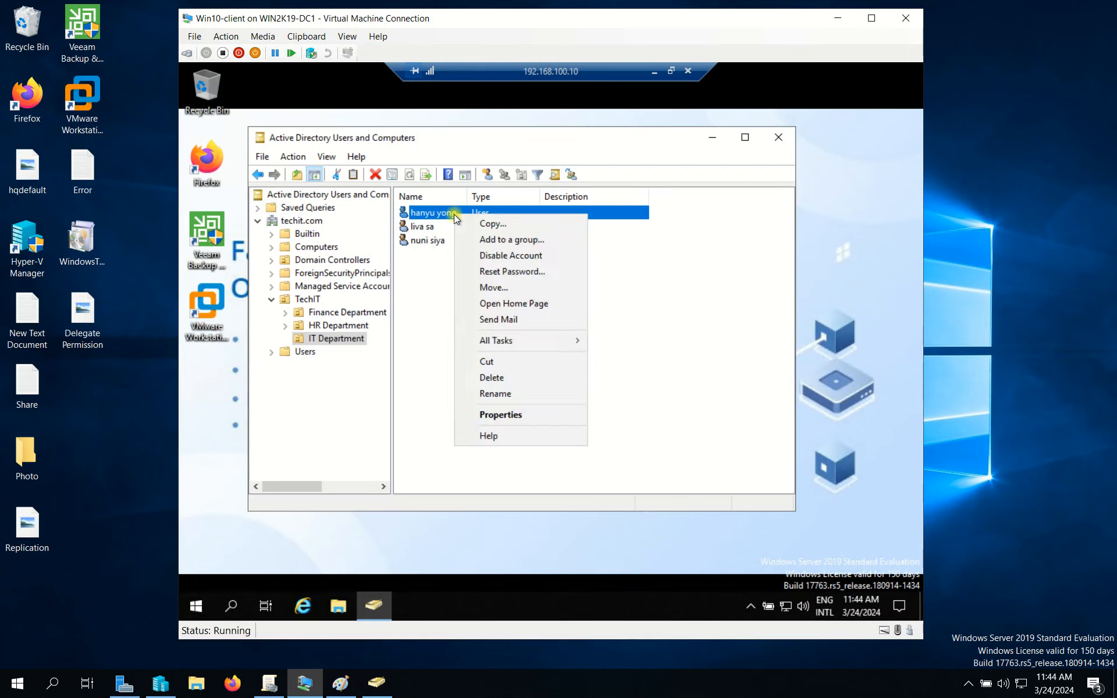
{"action": "left_click", "coordinate": [560, 377]}
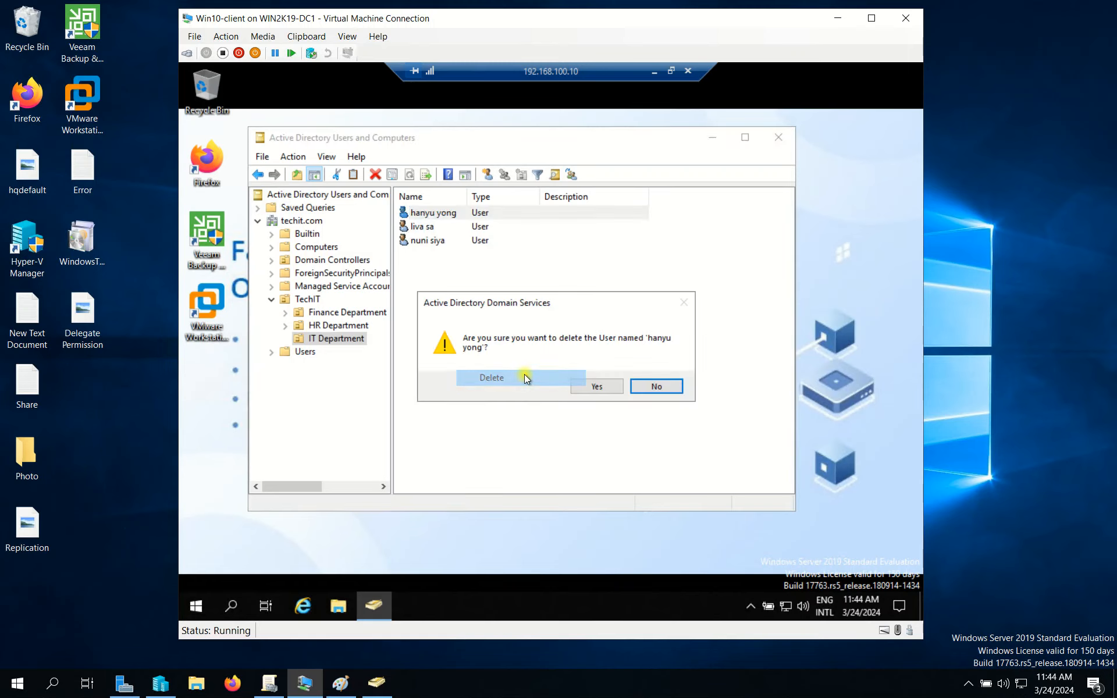
{"action": "left_click", "coordinate": [591, 386]}
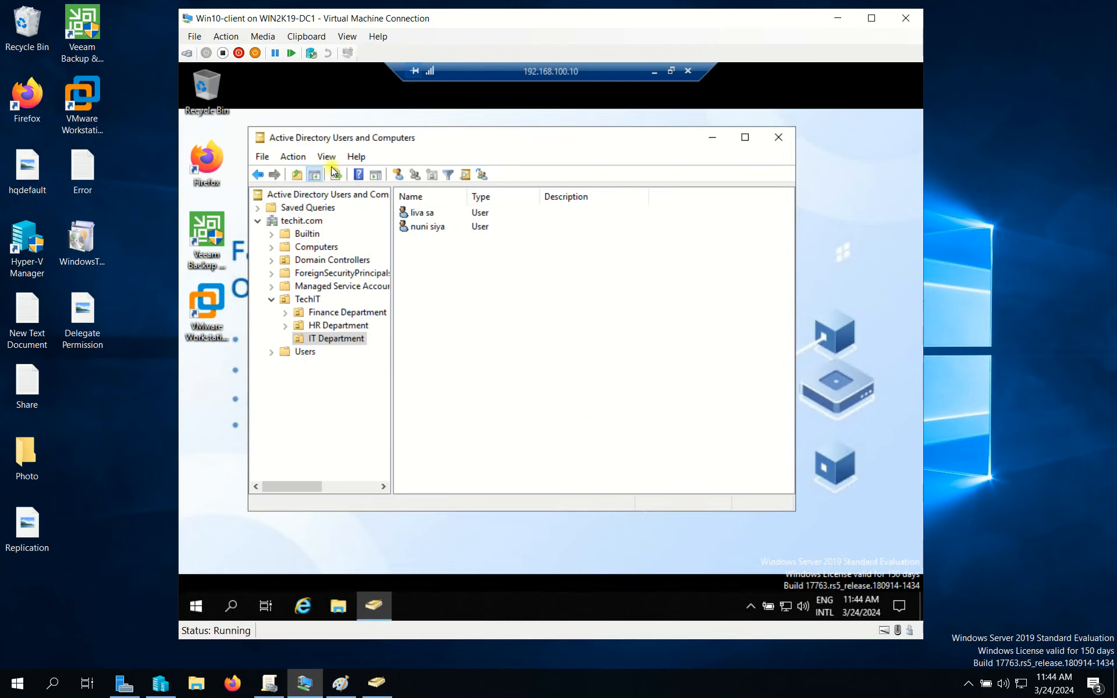
{"action": "left_click", "coordinate": [780, 138]}
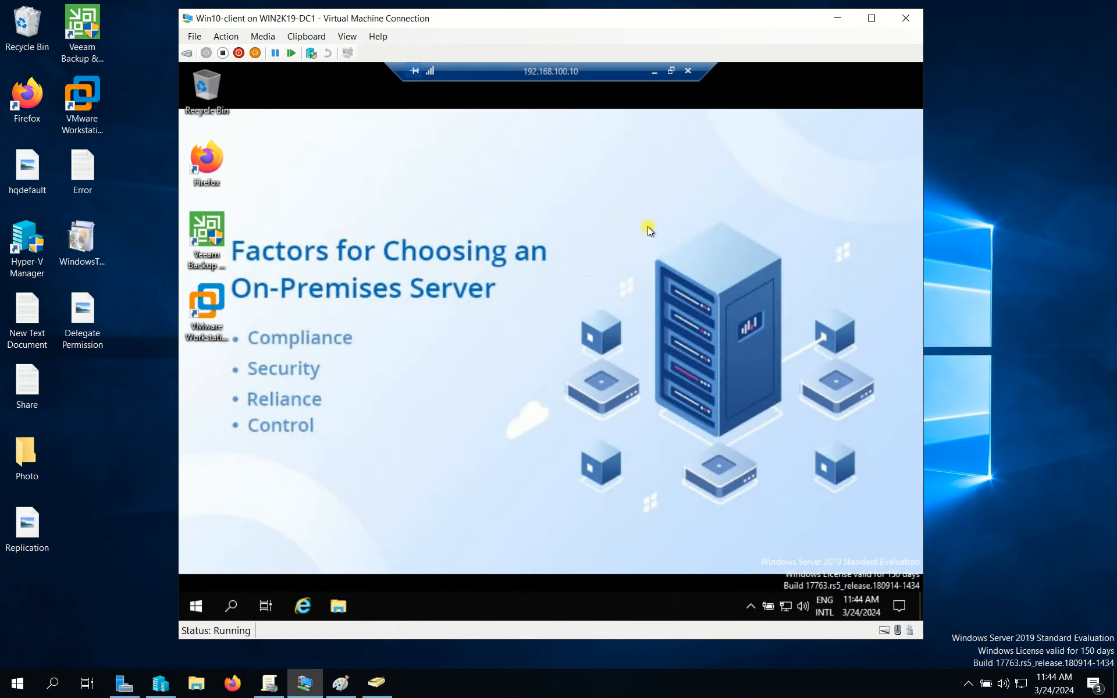
Refresh the server desktop and dismiss the Run dialog.
{"action": "right_click", "coordinate": [618, 231]}
{"action": "left_click", "coordinate": [646, 274]}
{"action": "key", "text": "super+r"}
{"action": "left_click", "coordinate": [469, 446]}
Launch Server Manager via Start search 'serv', elevating with the delegated user's credentials.
{"action": "key", "text": "super"}
{"action": "type", "text": "serv"}
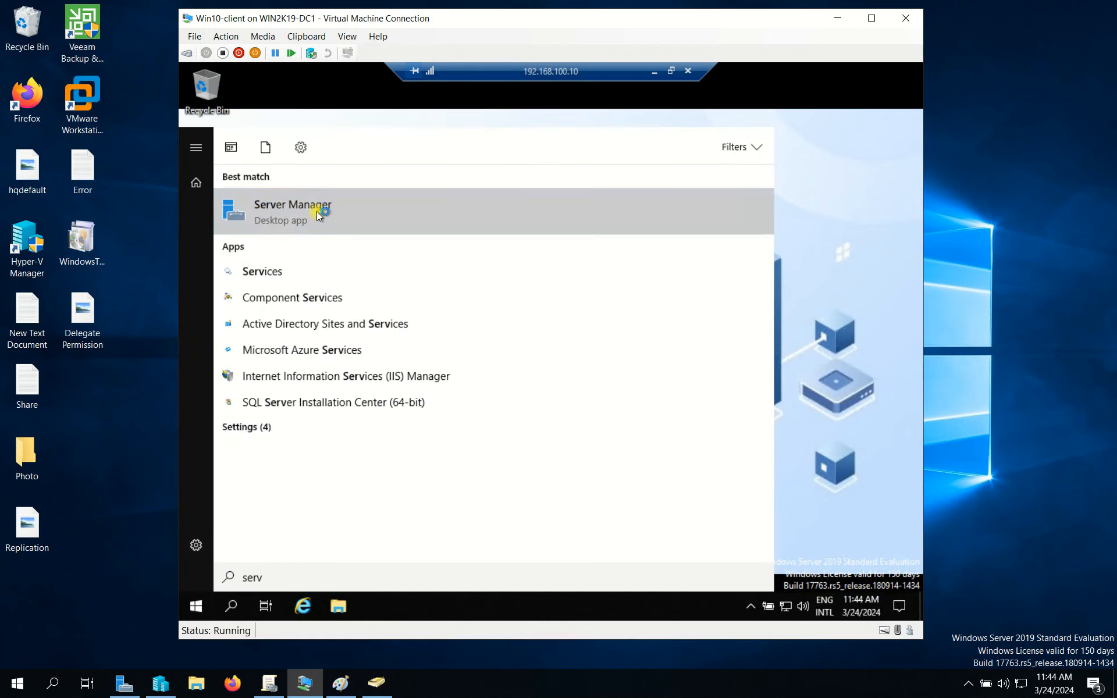
{"action": "left_click", "coordinate": [318, 213]}
{"action": "type", "text": "liva.sa"}
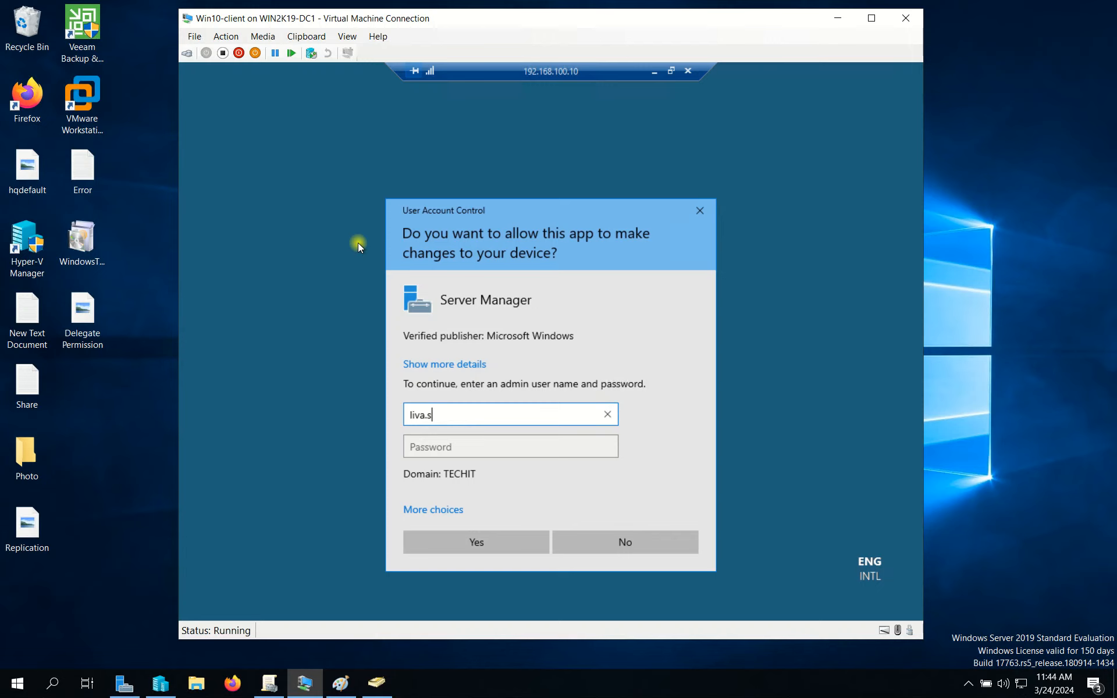
{"action": "key", "text": "Tab"}
{"action": "type", "text": "••••••••"}
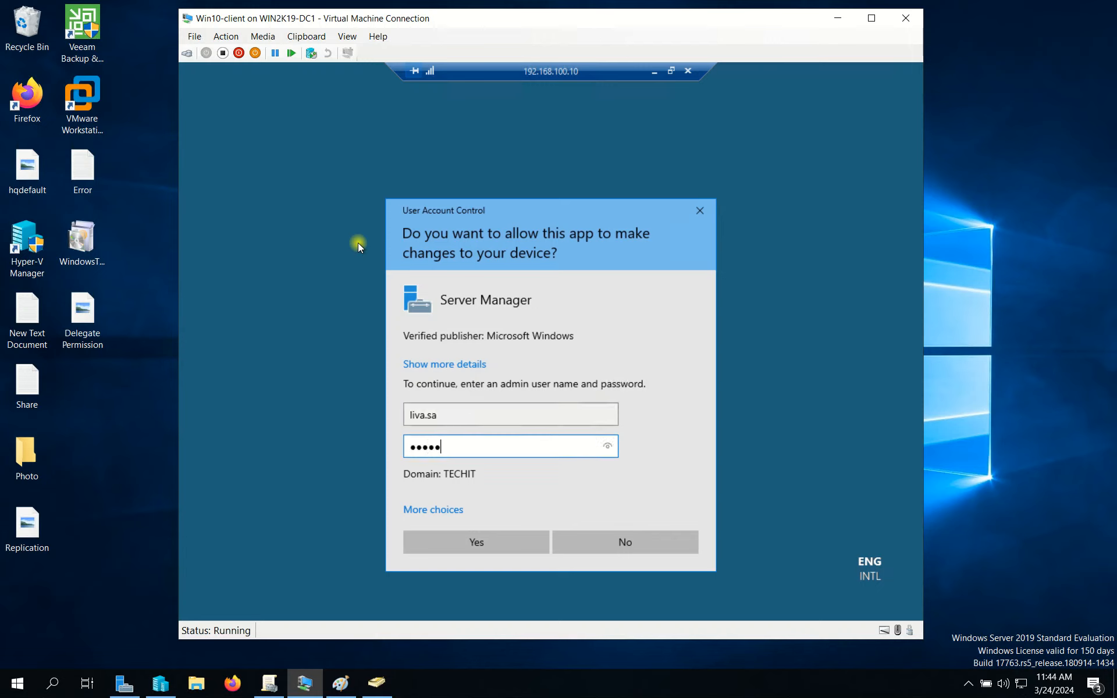
{"action": "type", "text": "••••"}
{"action": "key", "text": "Return"}
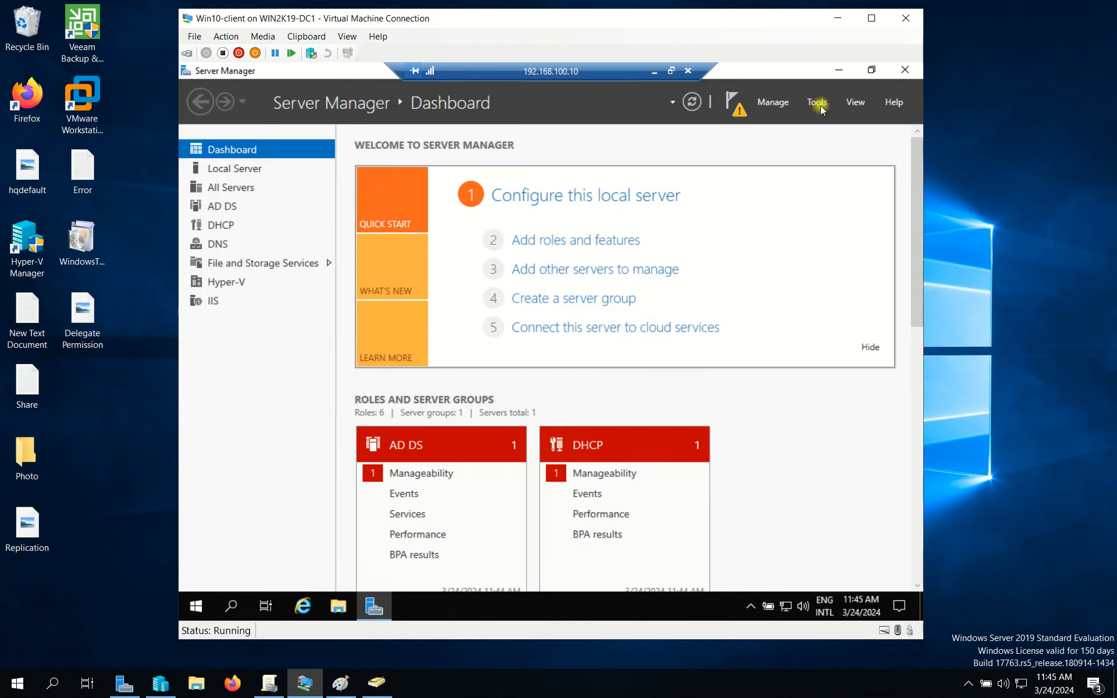
Use Add Roles and Features to install the AD LDS role with its required features.
{"action": "left_click", "coordinate": [785, 104]}
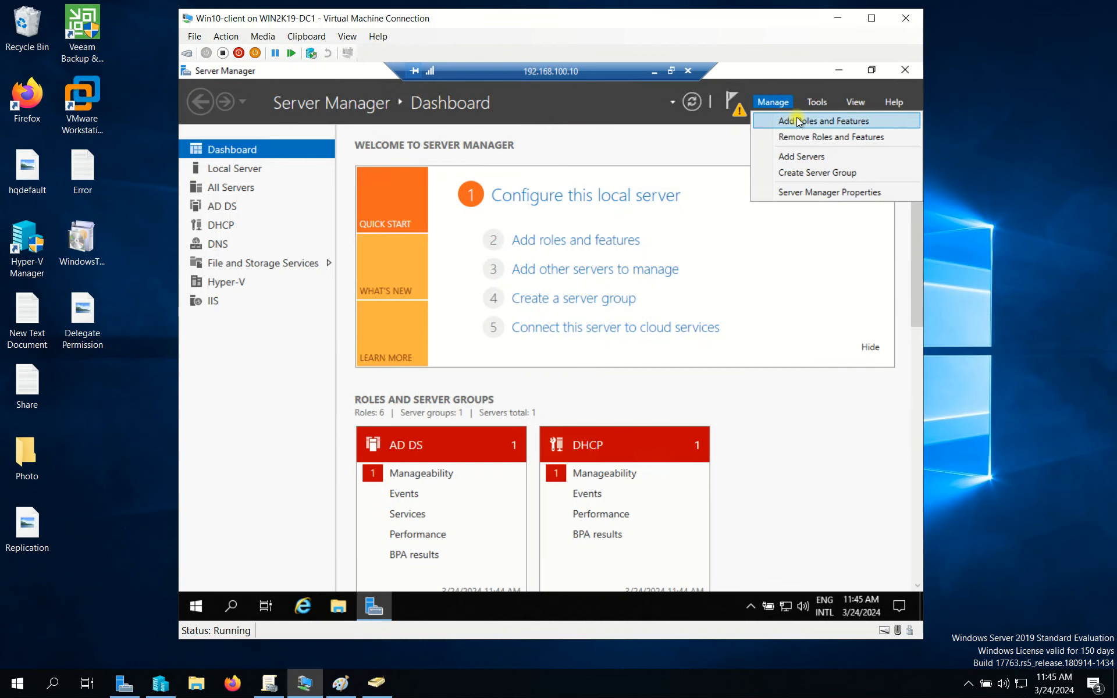
{"action": "left_click", "coordinate": [797, 118]}
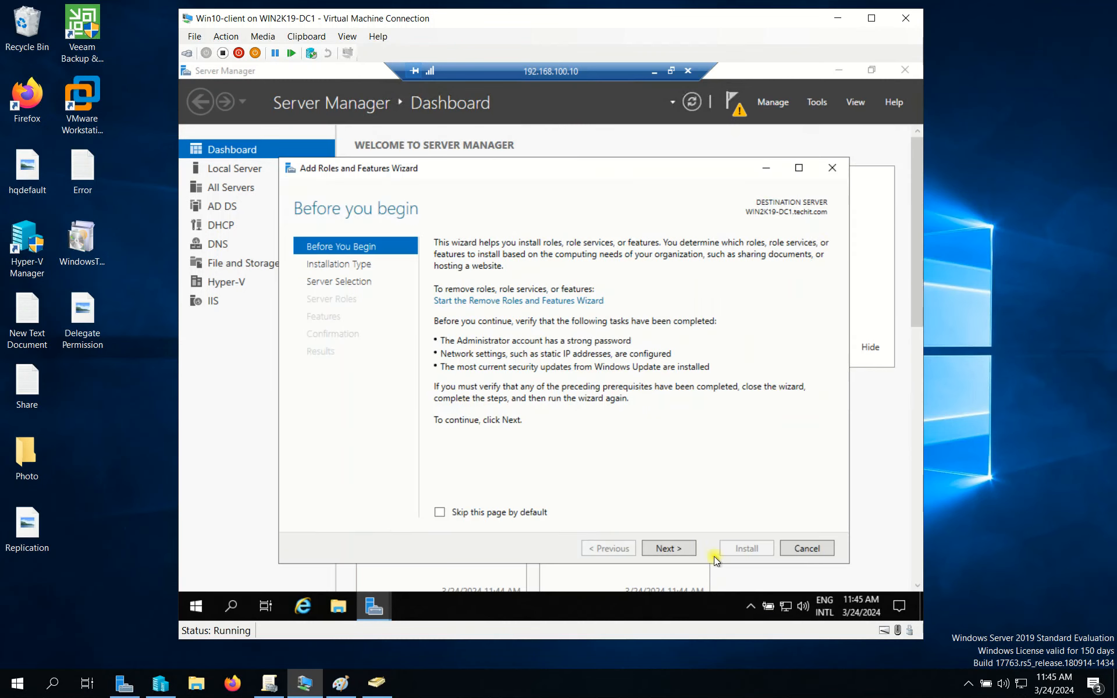
{"action": "left_click", "coordinate": [674, 551]}
{"action": "left_click", "coordinate": [669, 548]}
{"action": "left_click", "coordinate": [666, 548]}
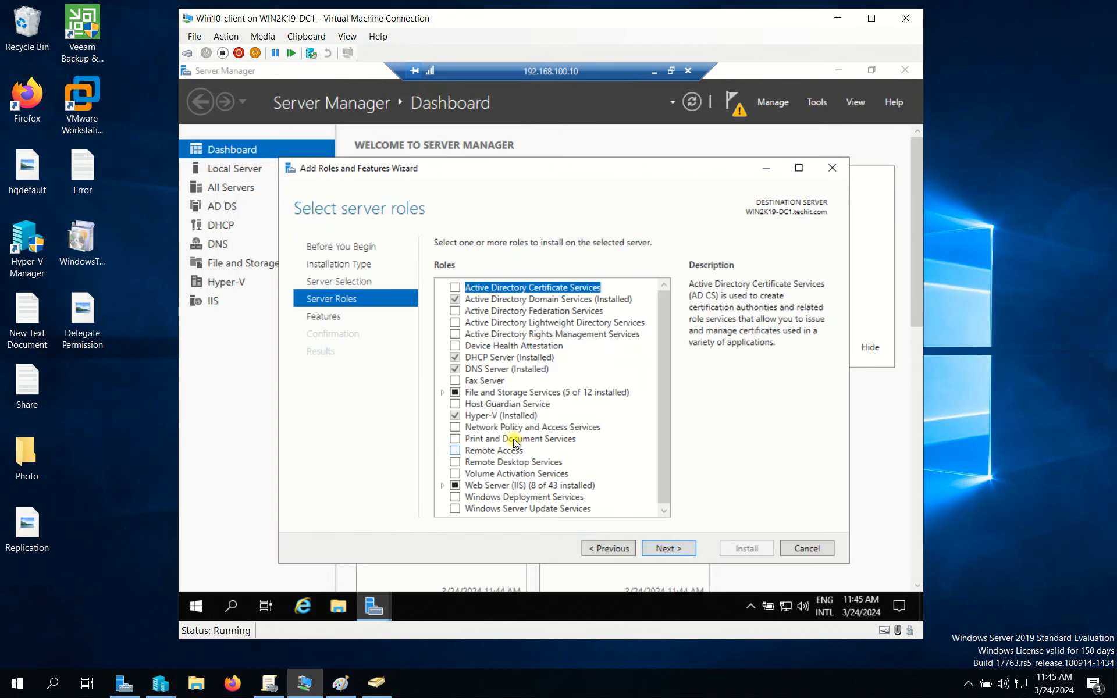
{"action": "left_click", "coordinate": [459, 323]}
{"action": "left_click", "coordinate": [616, 490]}
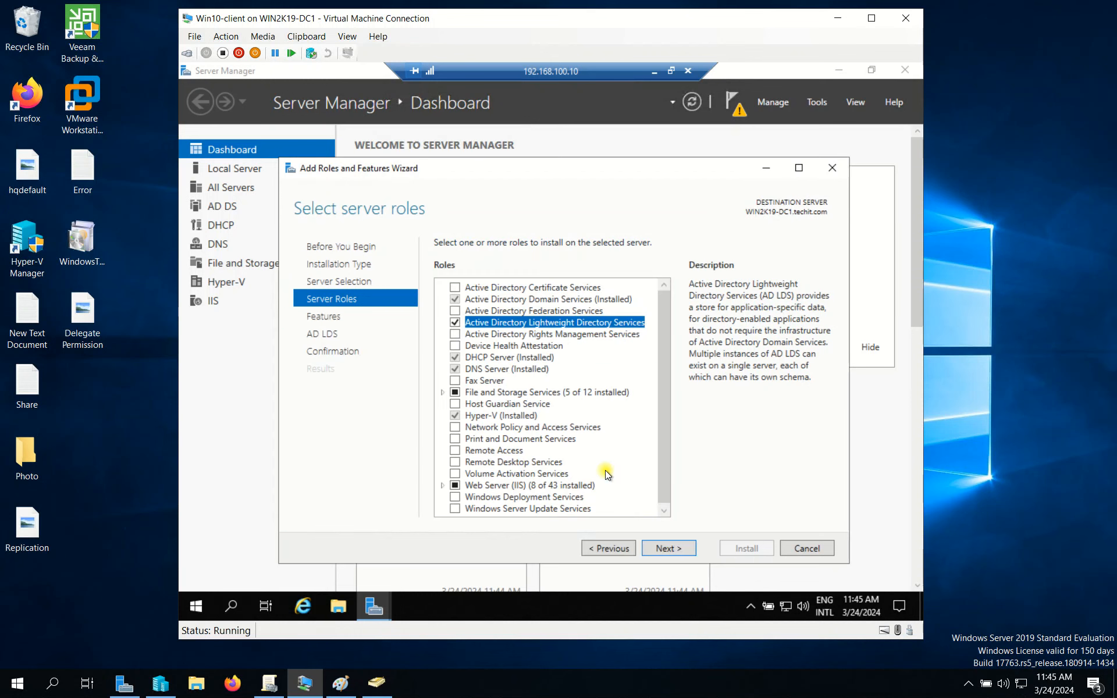
{"action": "left_click", "coordinate": [668, 549]}
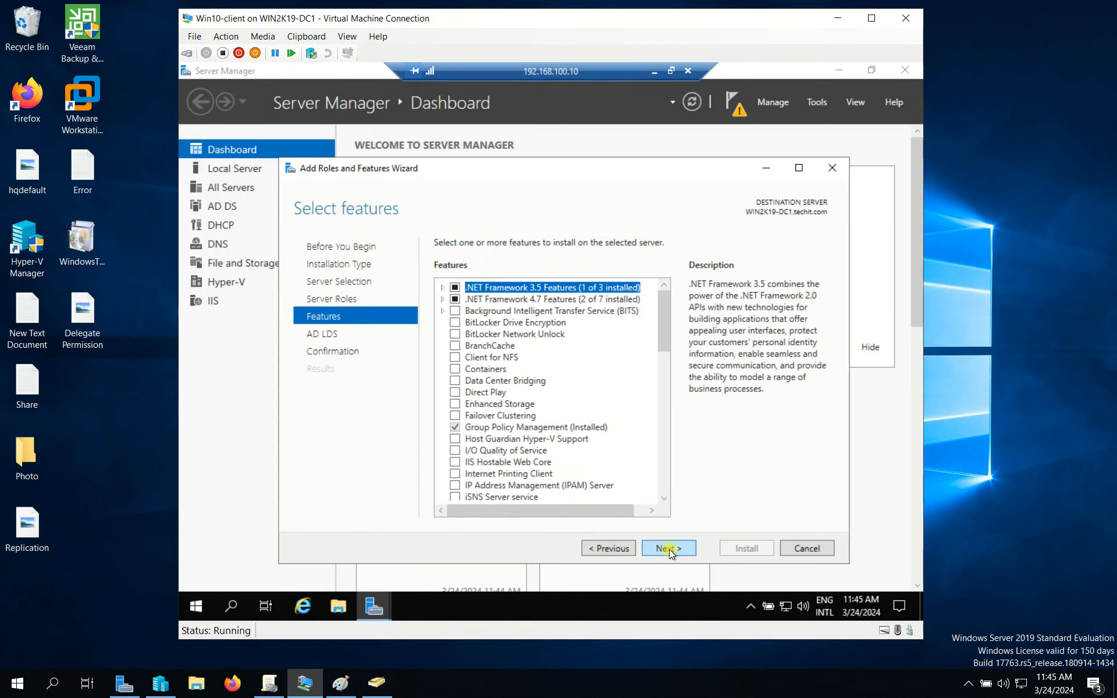
{"action": "left_click", "coordinate": [669, 548]}
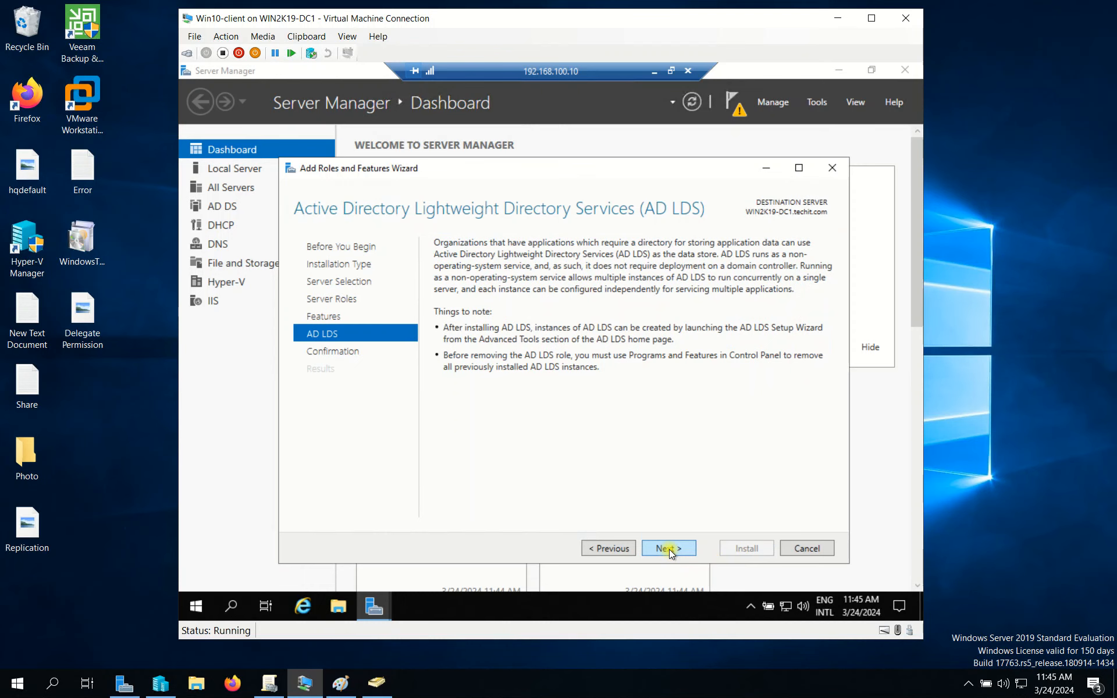
{"action": "left_click", "coordinate": [670, 549]}
{"action": "left_click", "coordinate": [748, 547]}
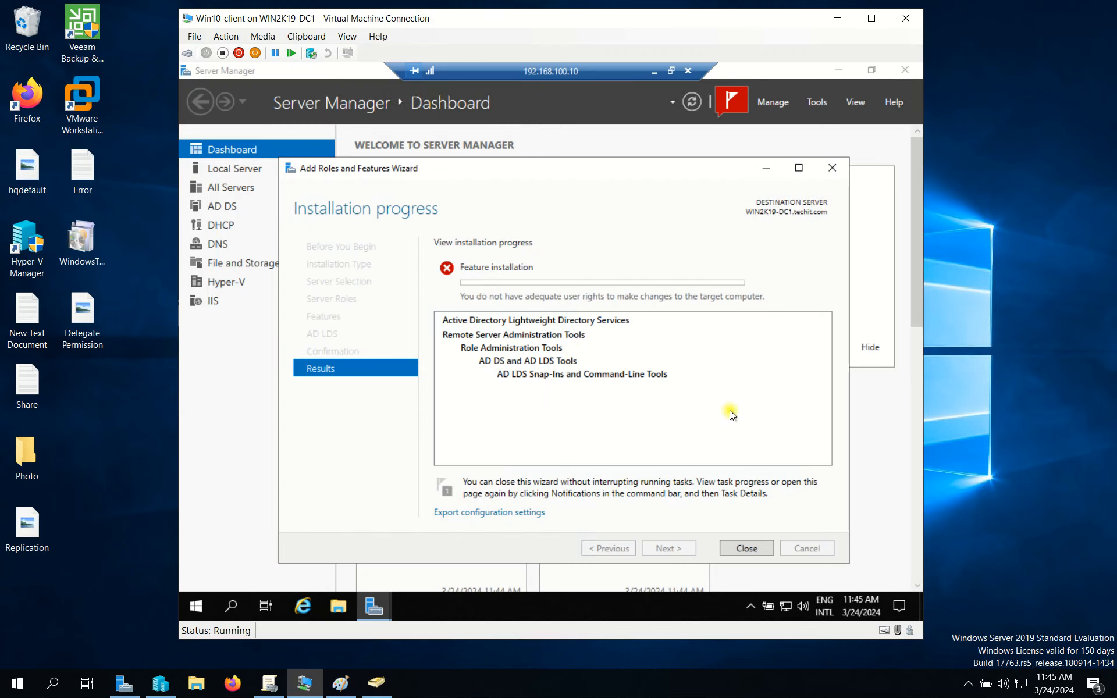
Close the failed installation wizard, Server Manager and the remote session.
{"action": "left_click", "coordinate": [833, 169]}
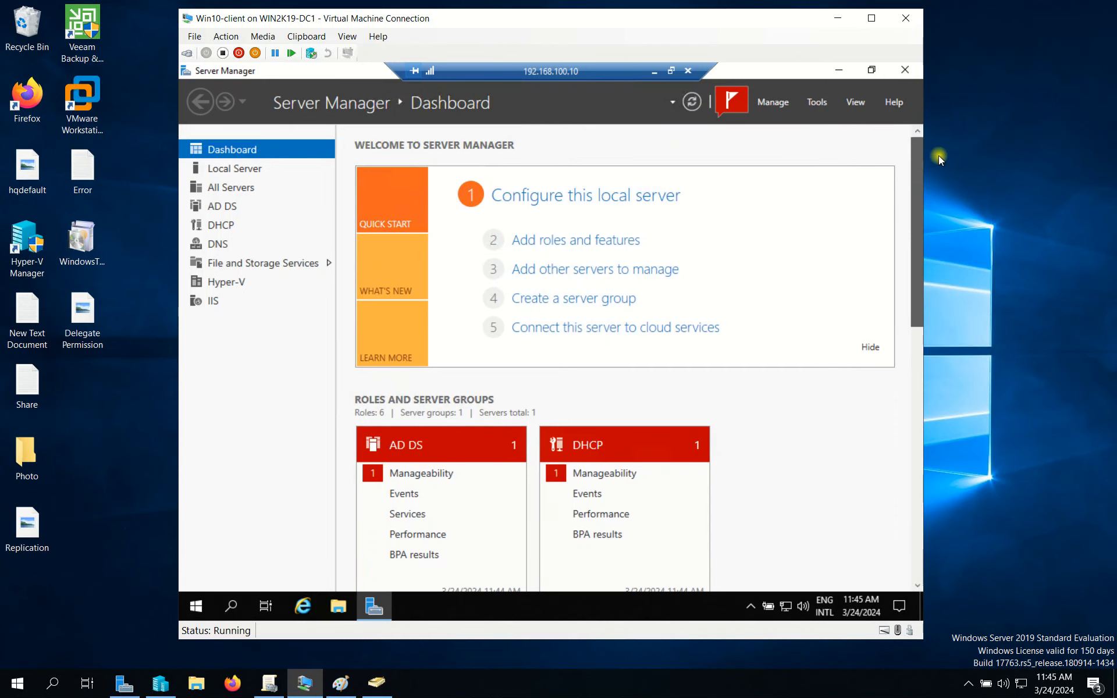
{"action": "left_click", "coordinate": [904, 69]}
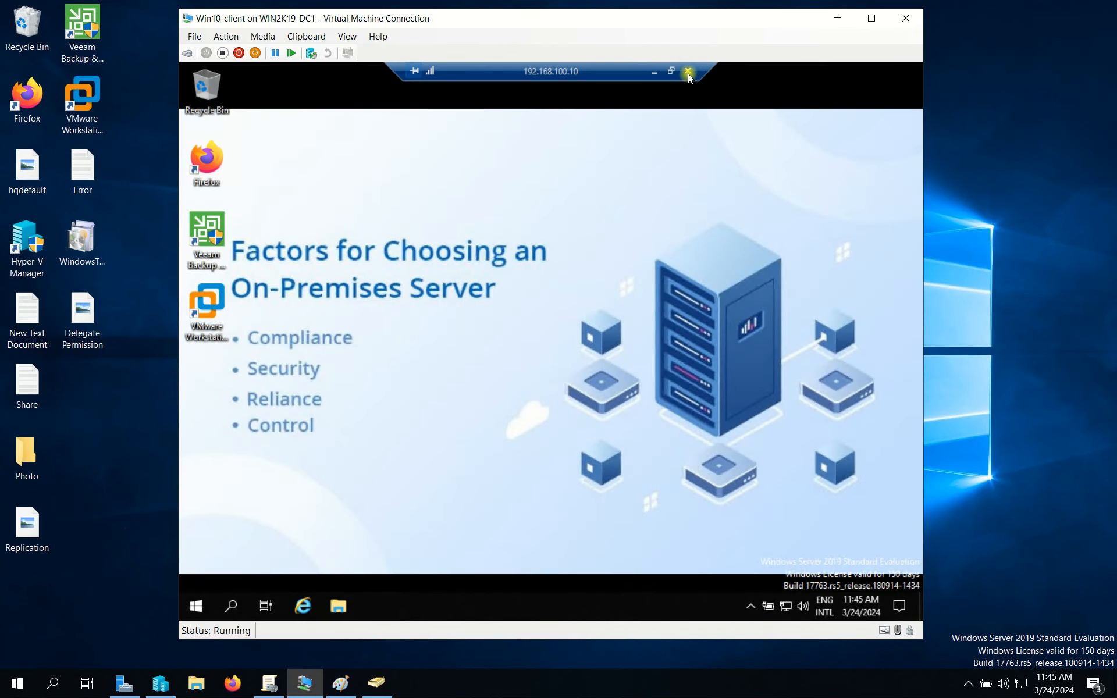
{"action": "left_click", "coordinate": [687, 71]}
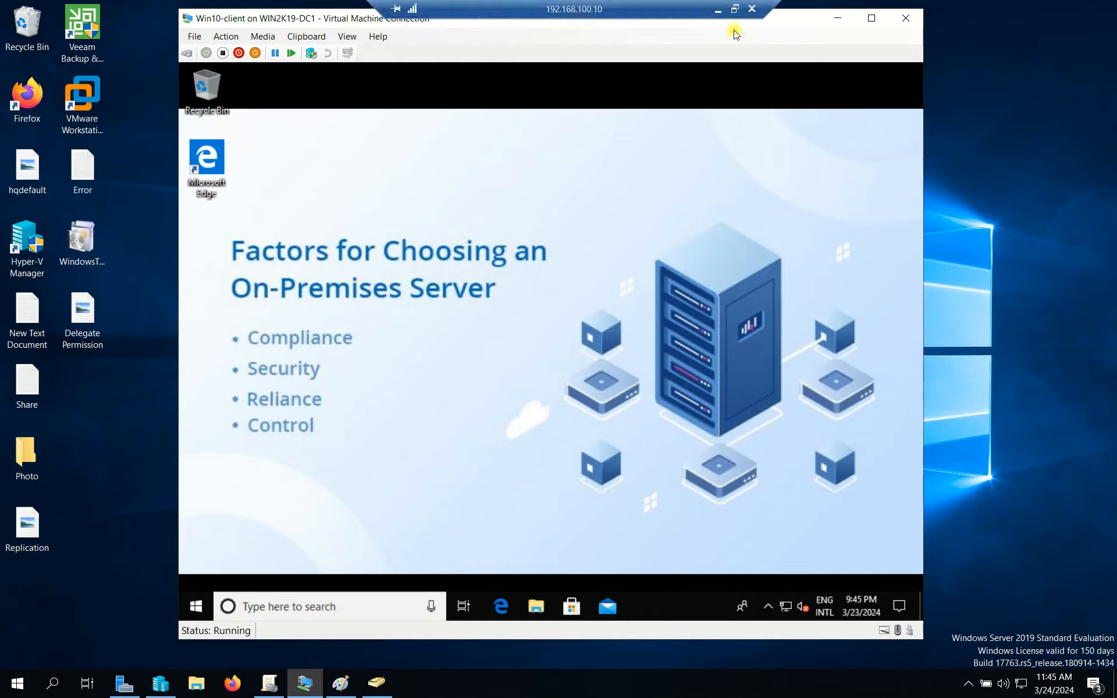